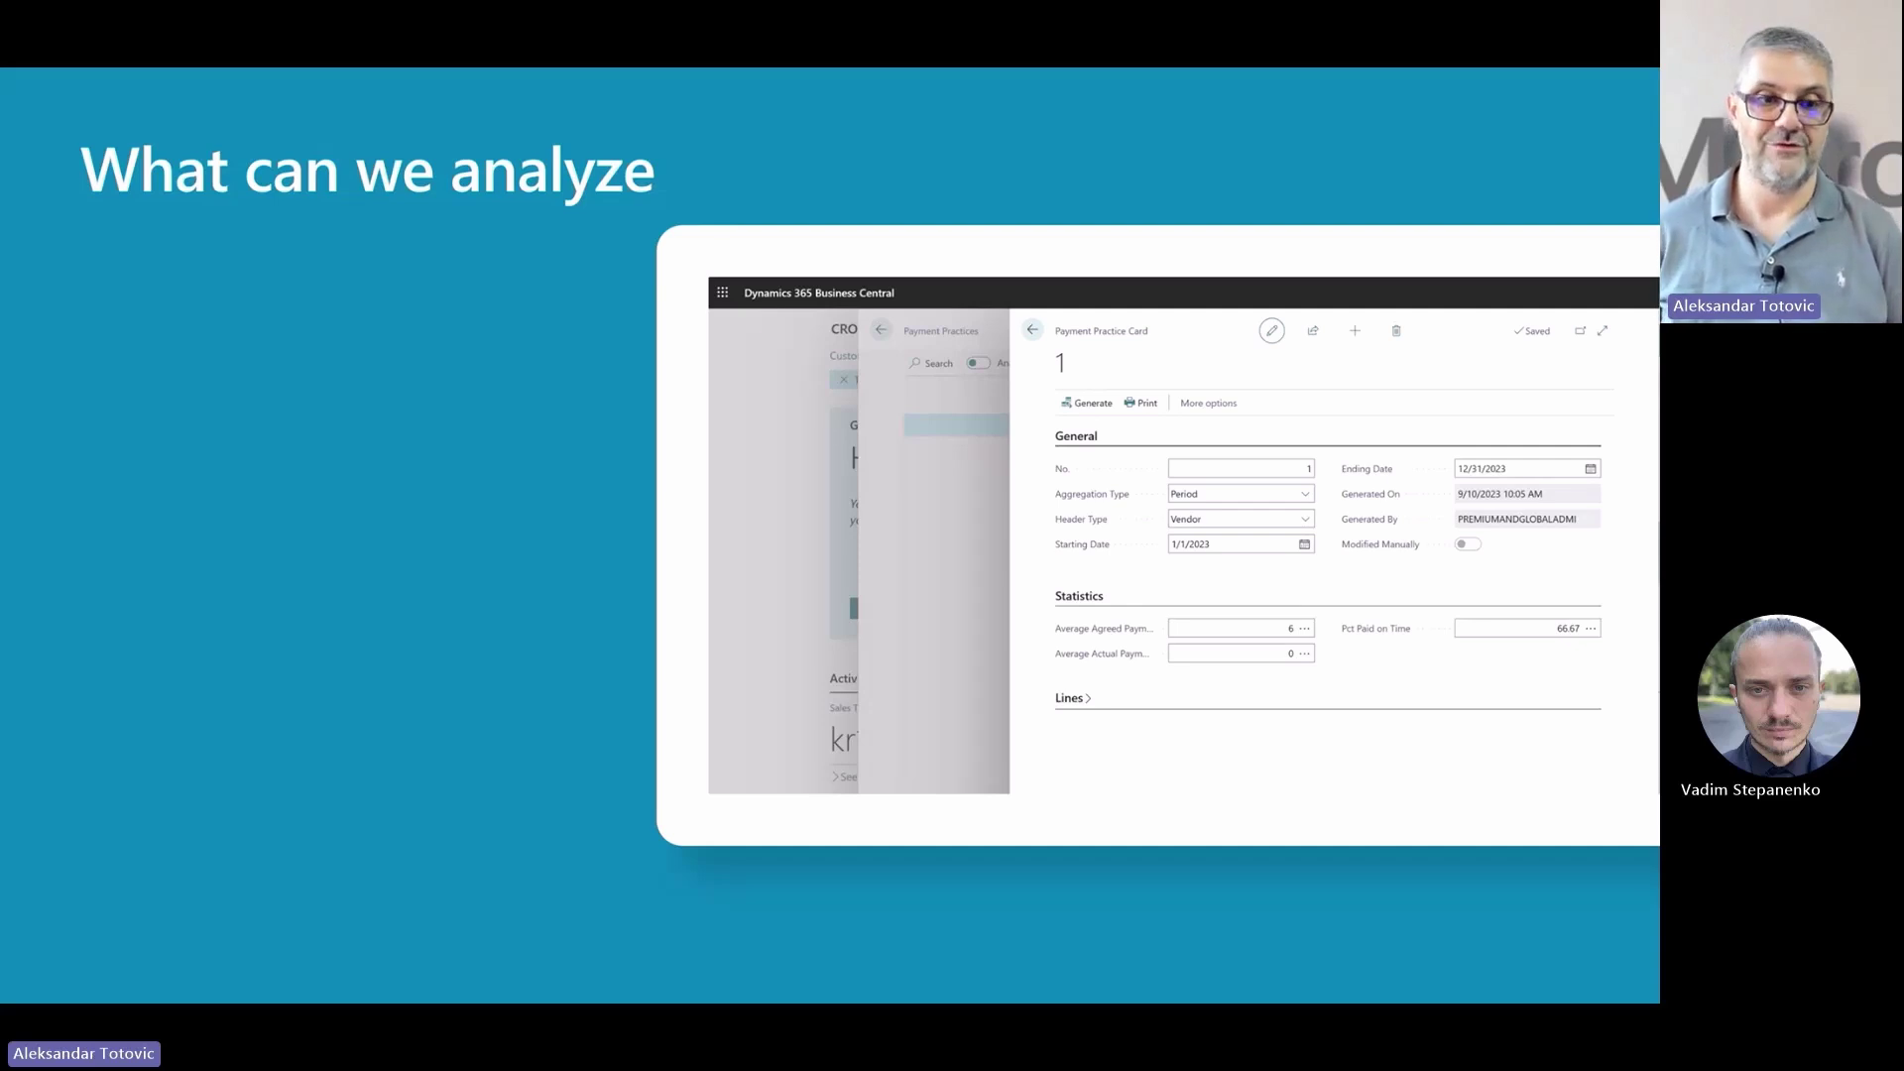
Reveal the Period and Company Size aggregation types, then the Vendor, Customer and Vendor+Customer types
key("Right")
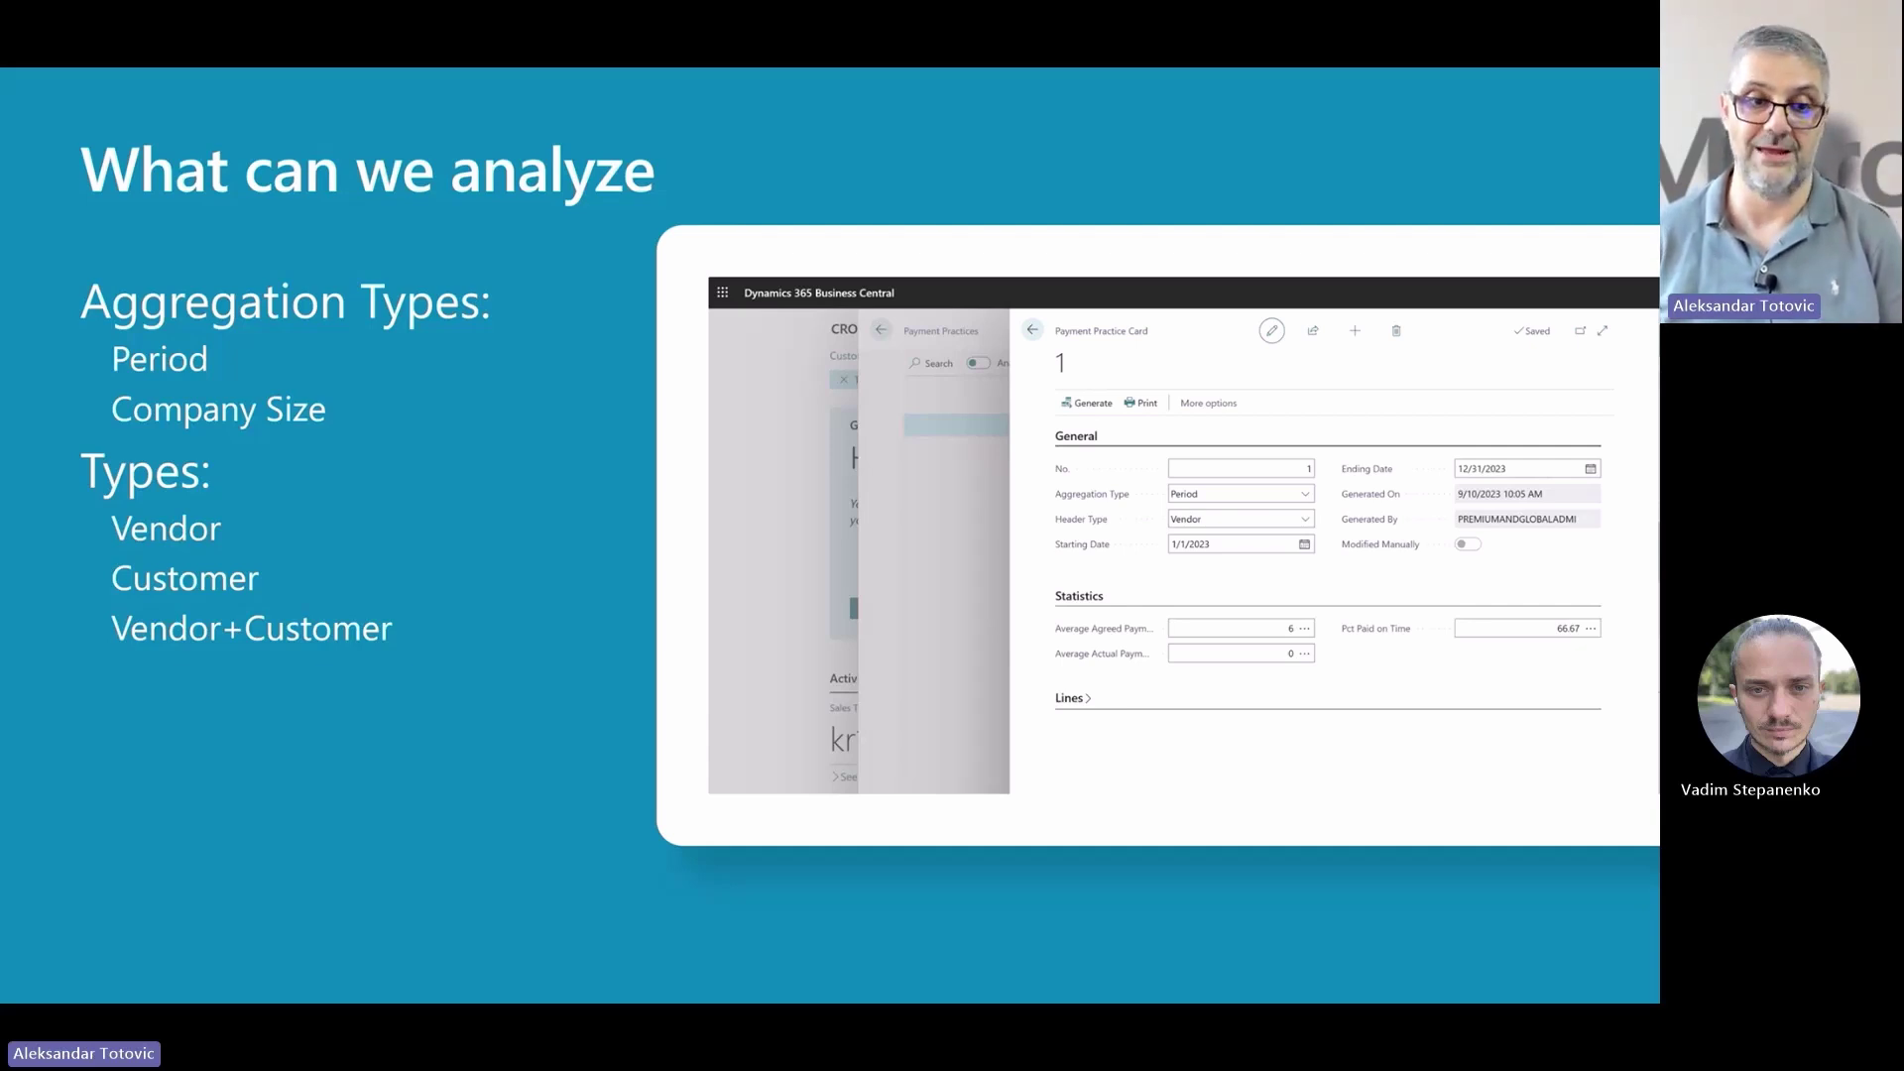
key("Right")
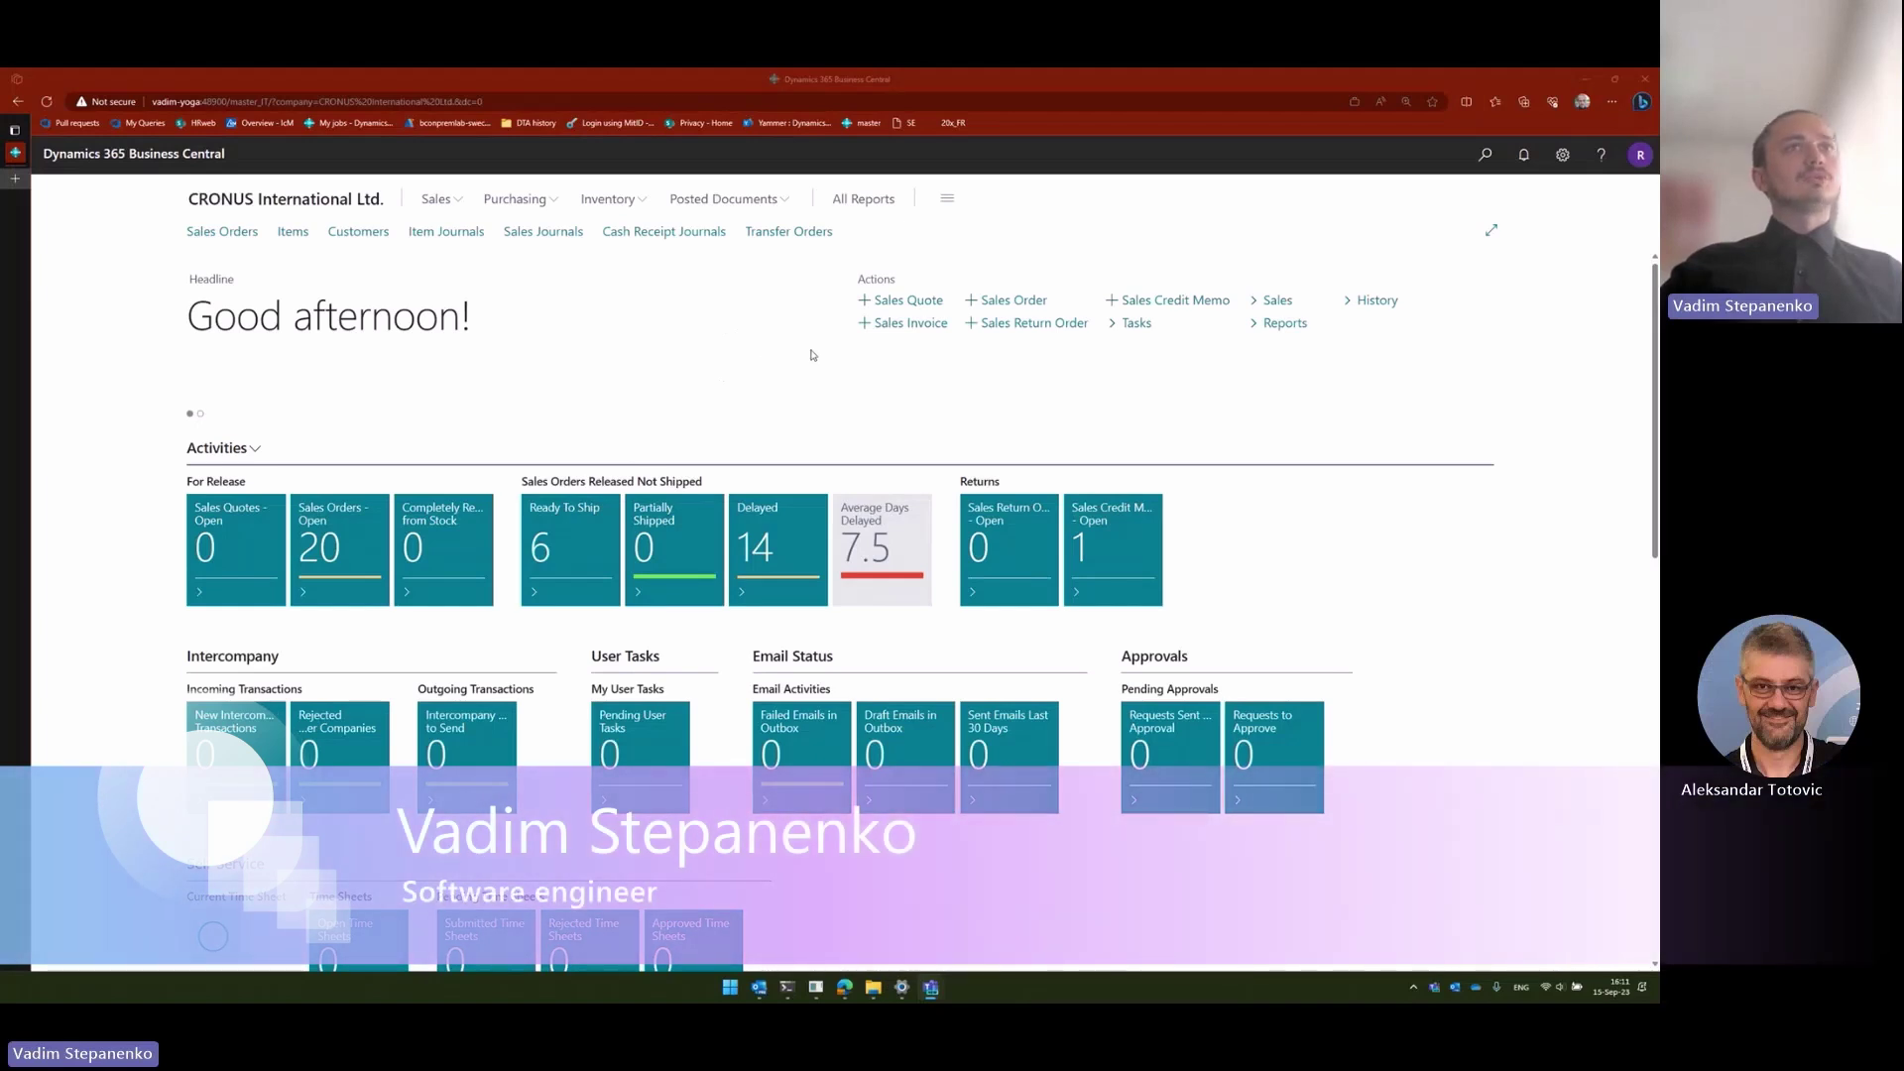
Find Payment Practices via search 'pay pra' and start a new payment practice card
left_click(1484, 156)
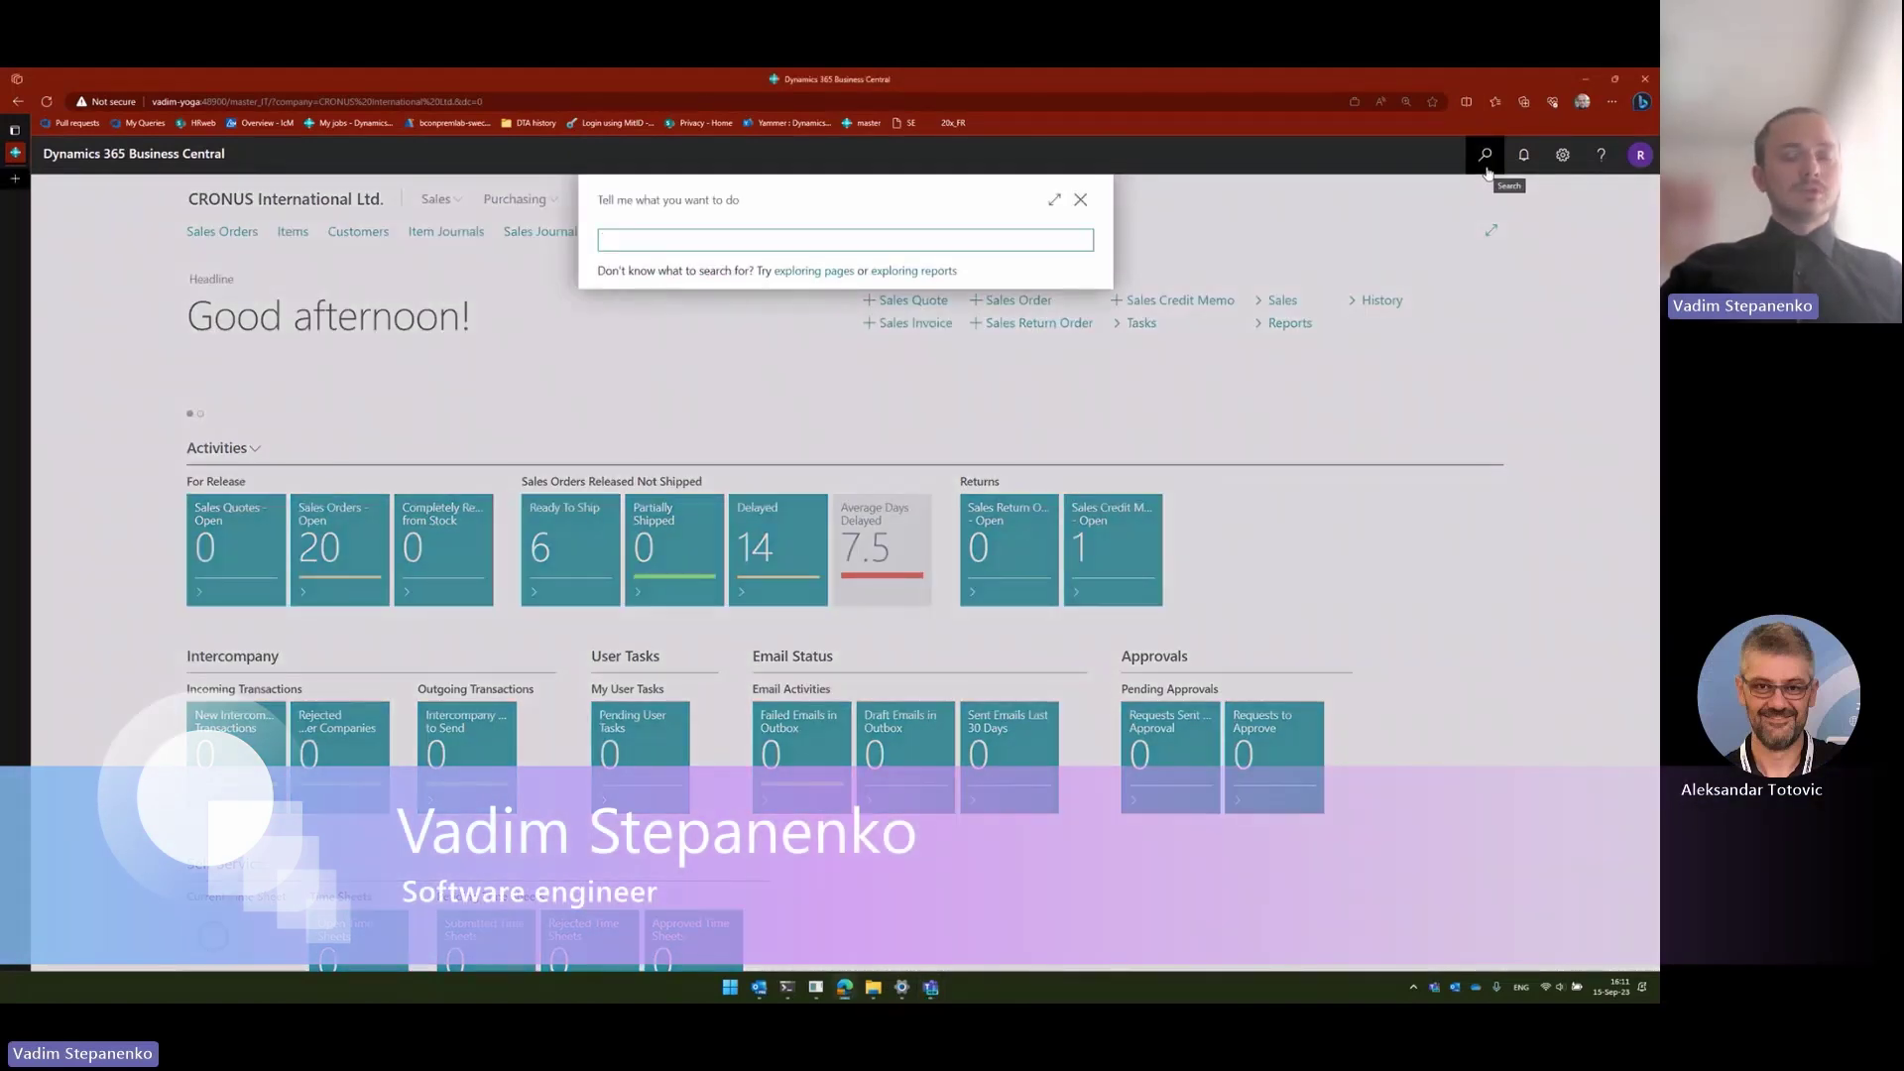
type("p")
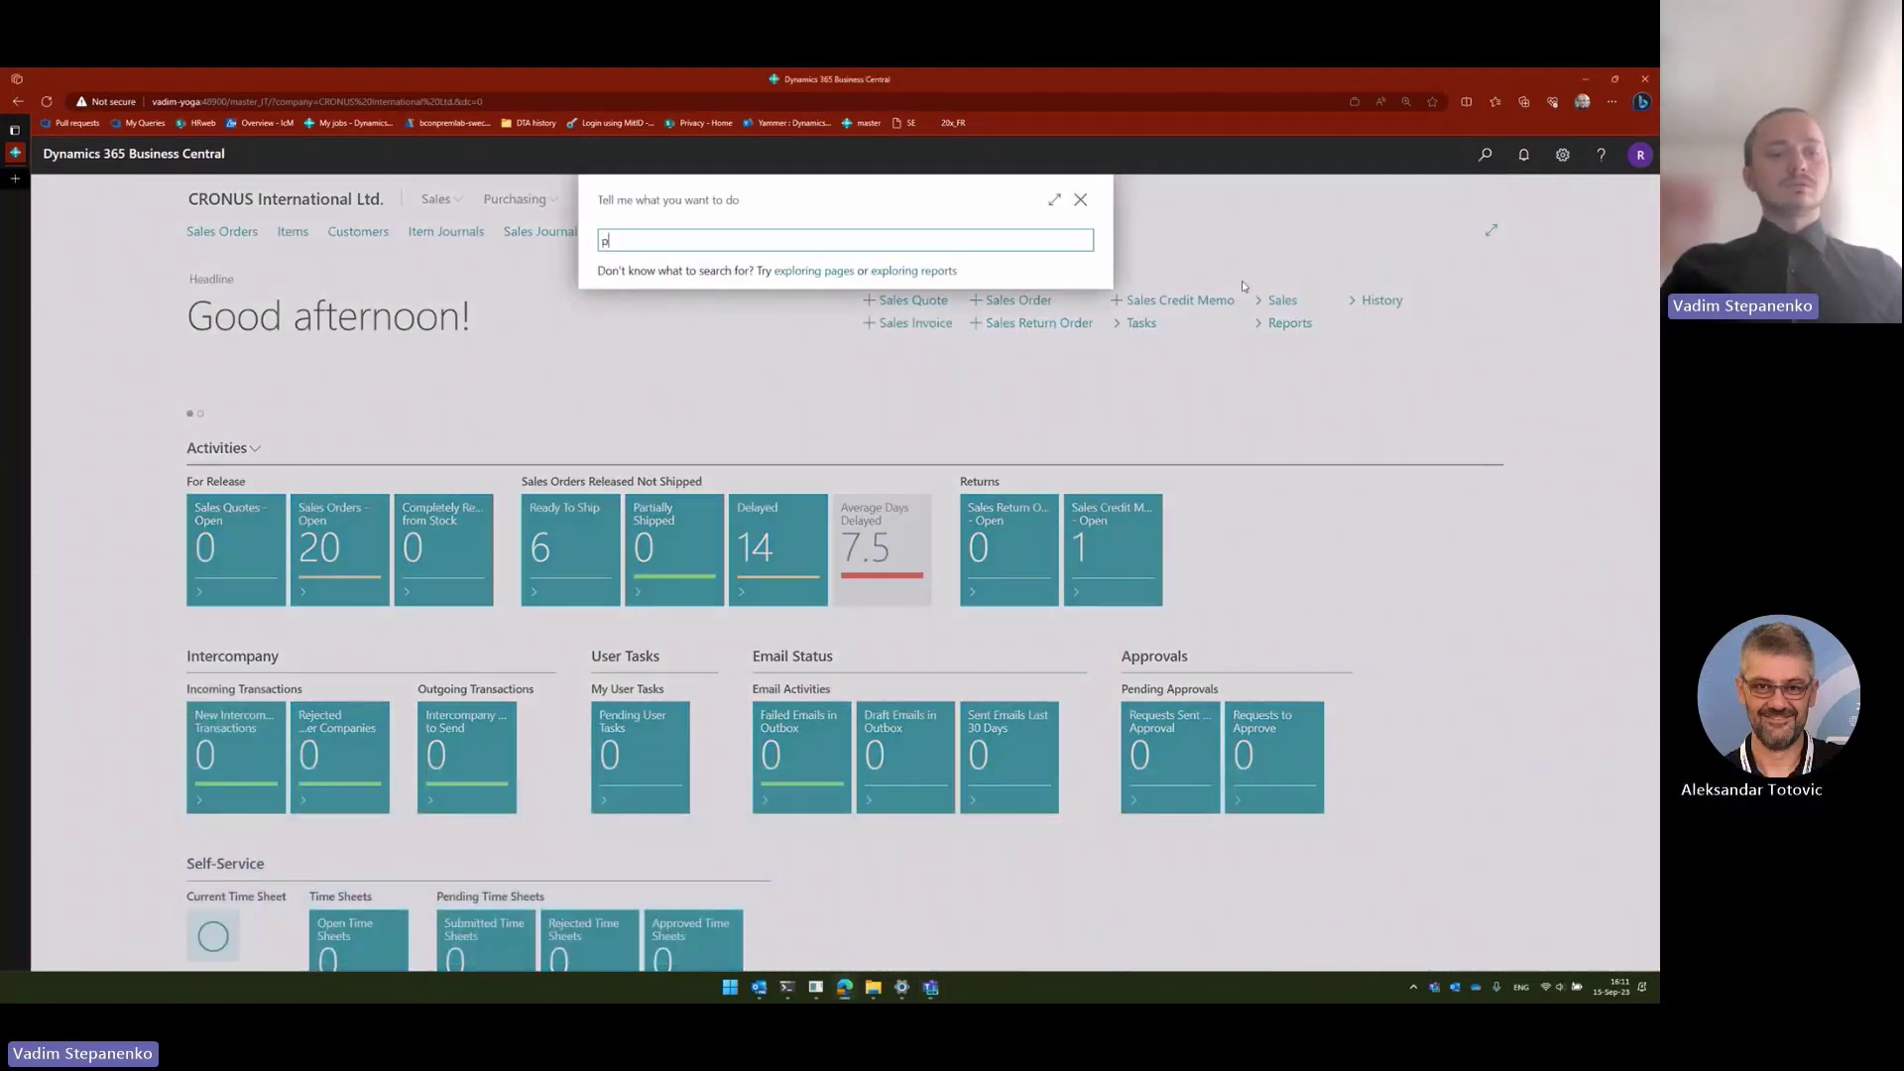
type("ay prac")
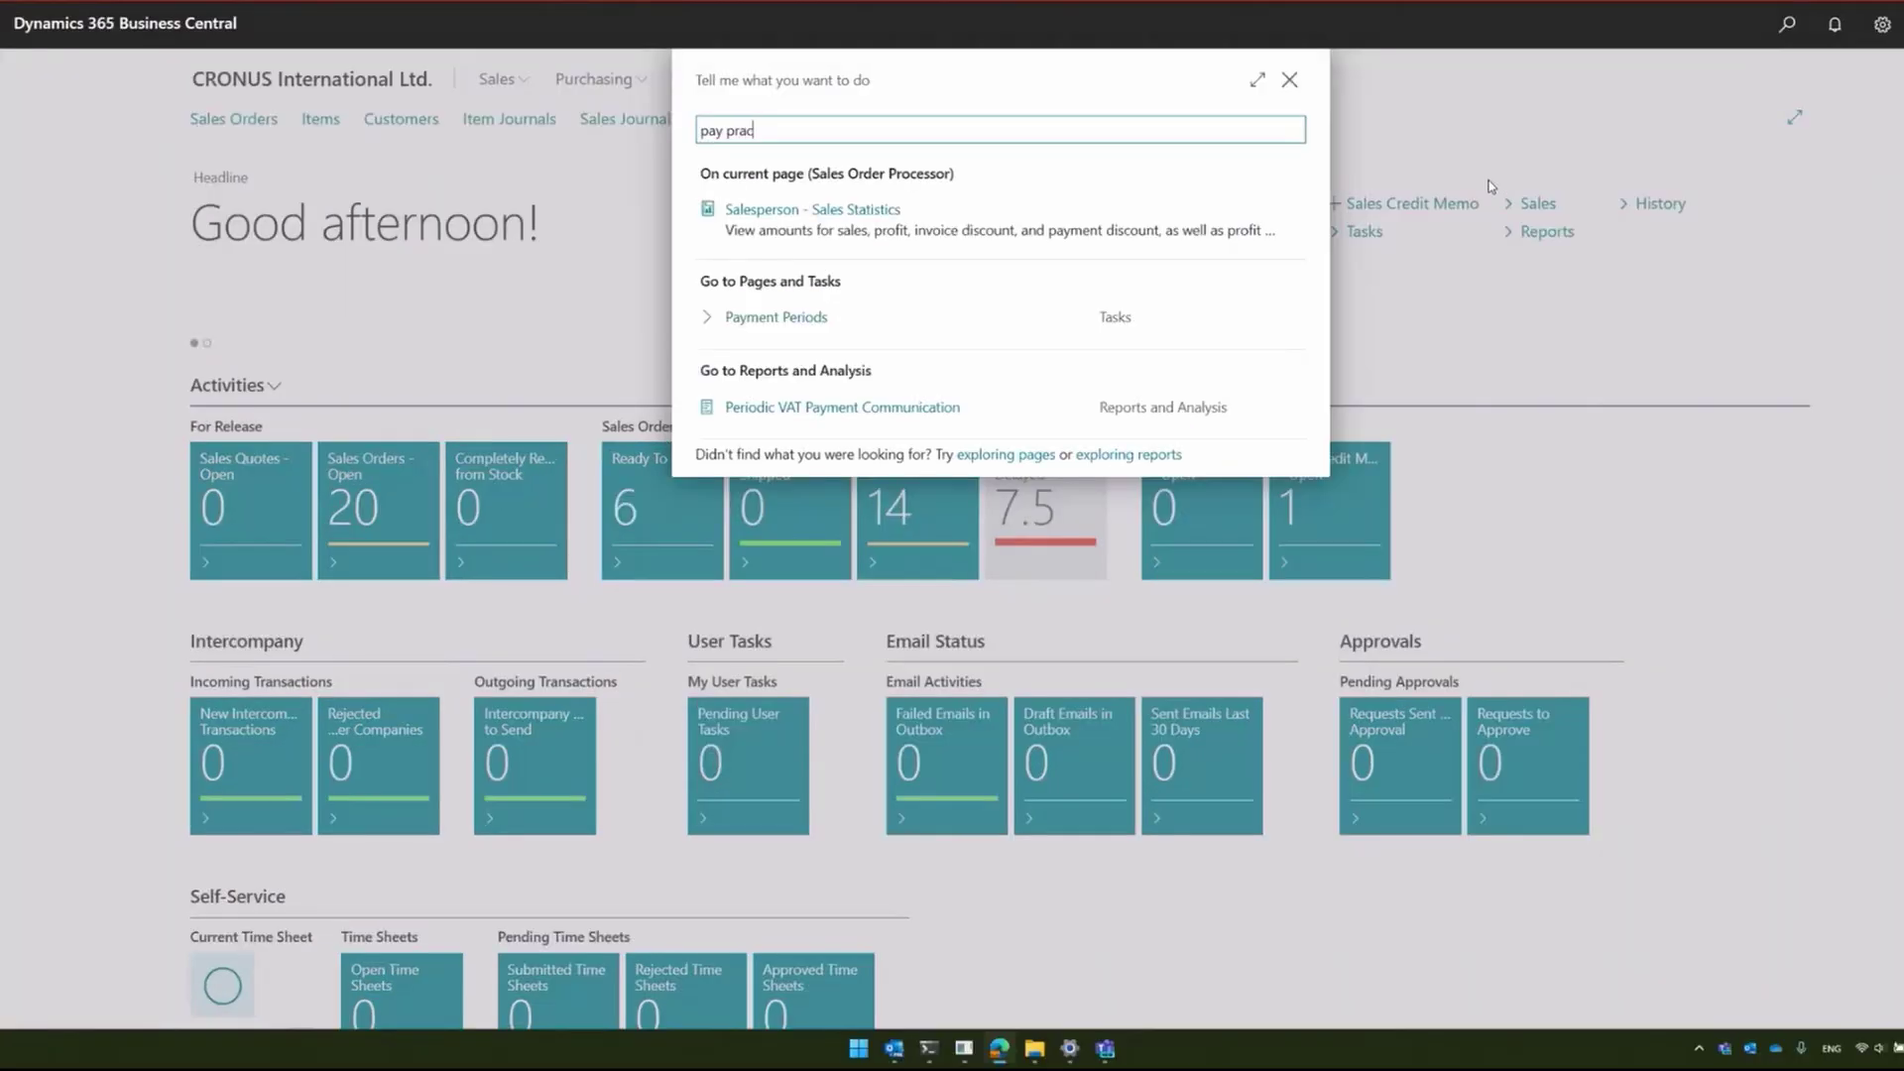
left_click(832, 211)
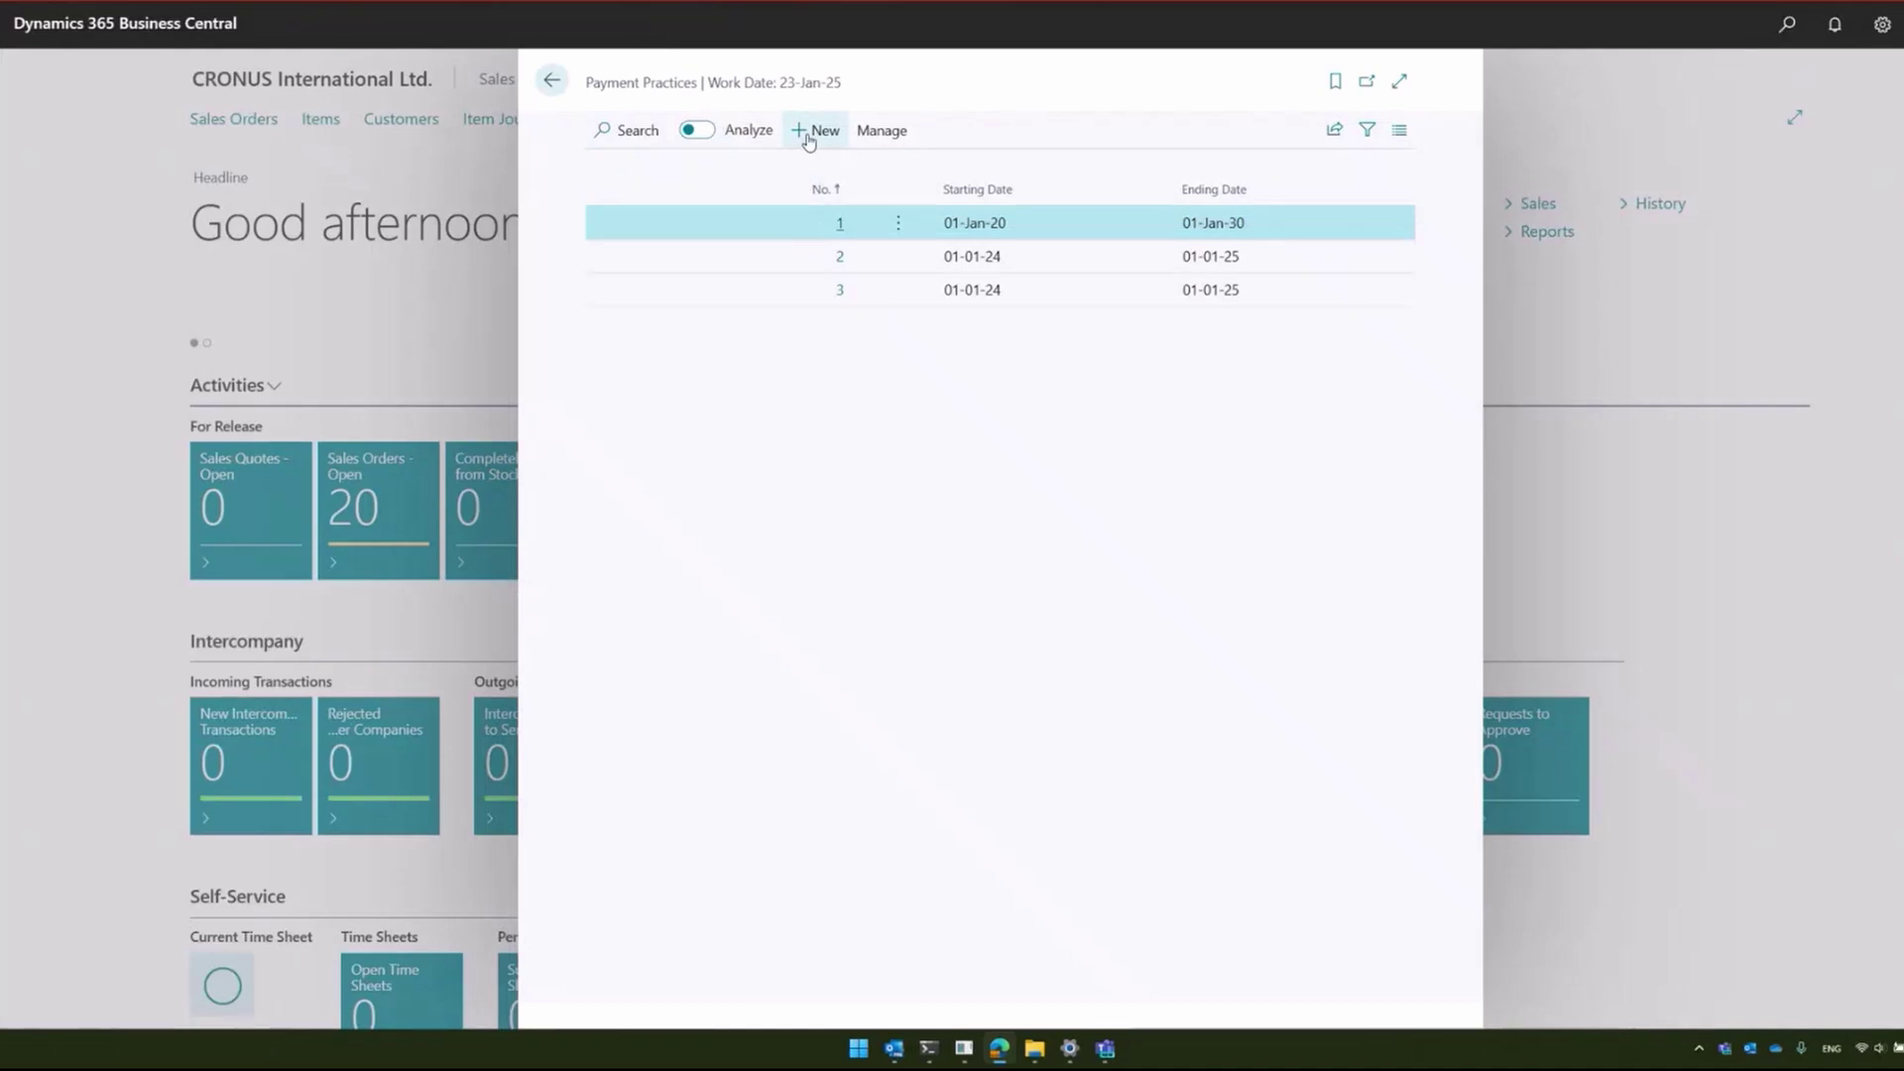
left_click(808, 133)
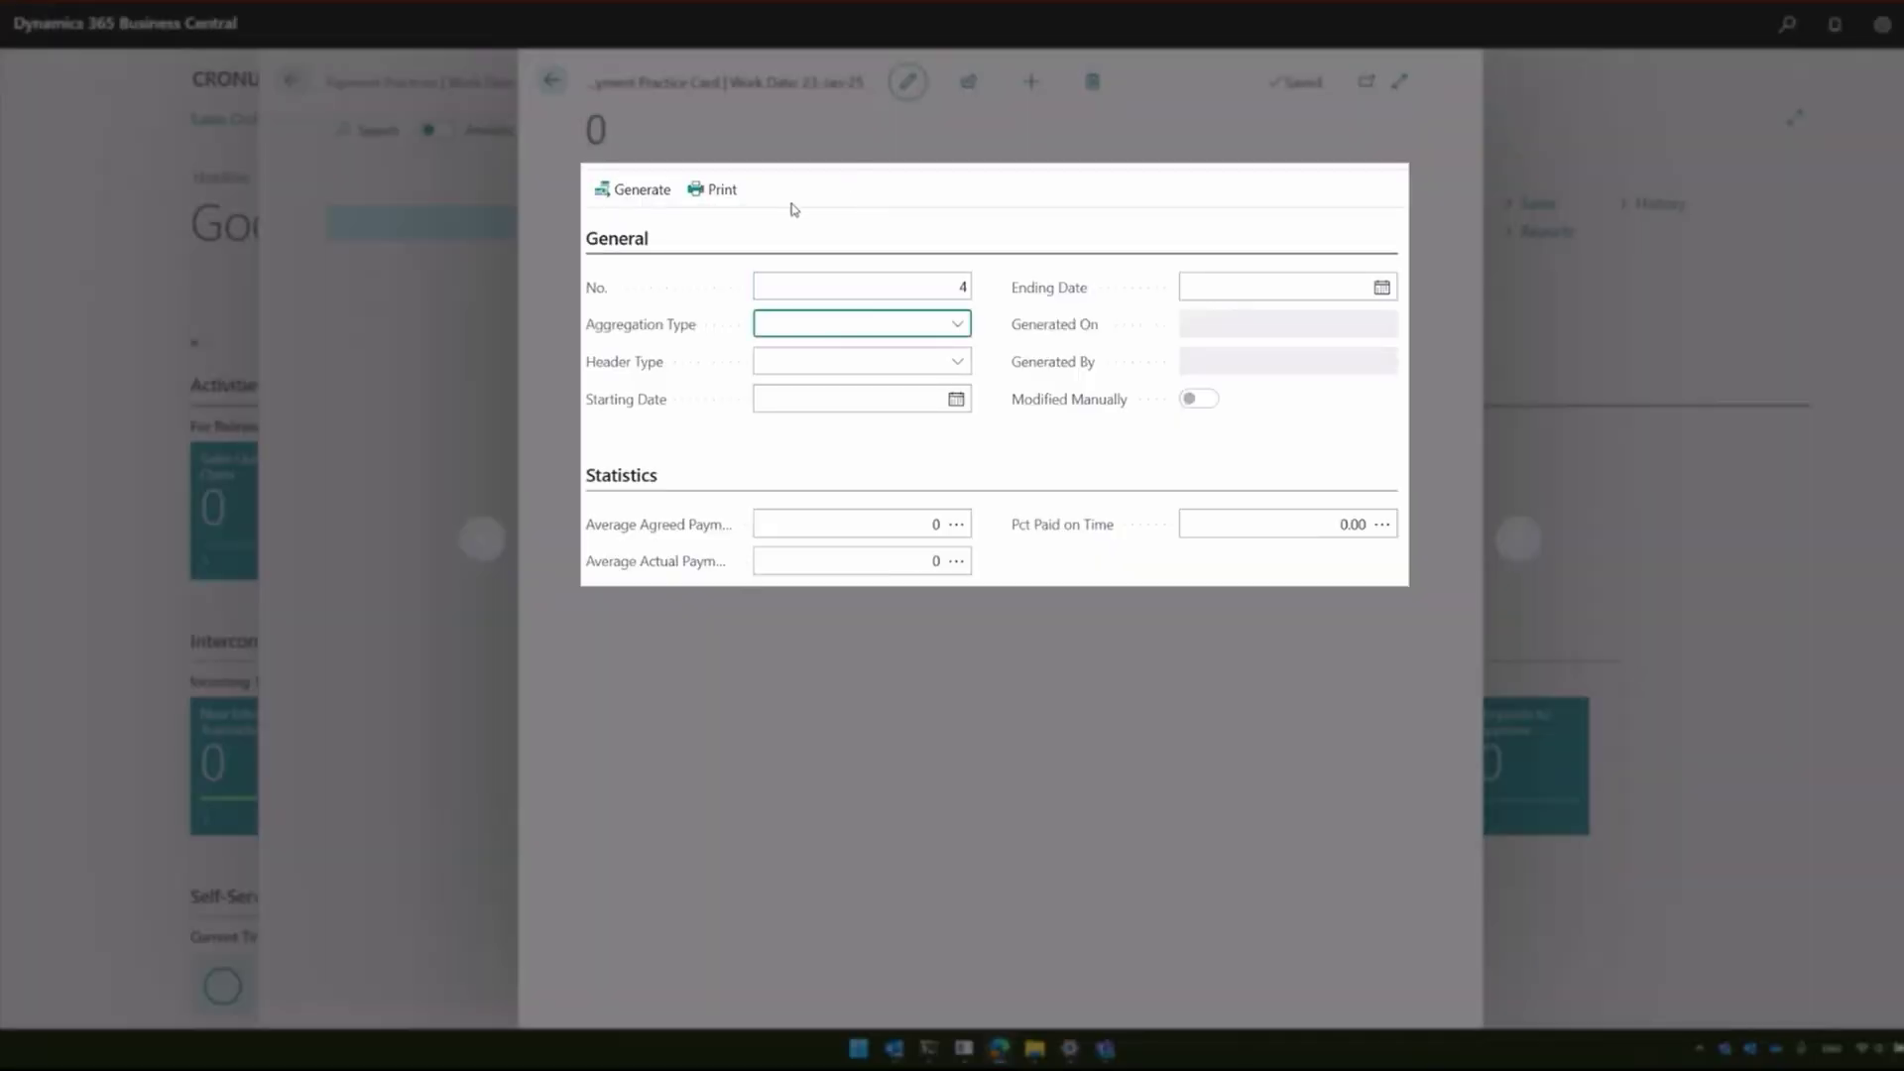
Set aggregation type Company Size, header type Vendor, and dates 01-Jan-24 to 01-Jan-25
left_click(962, 326)
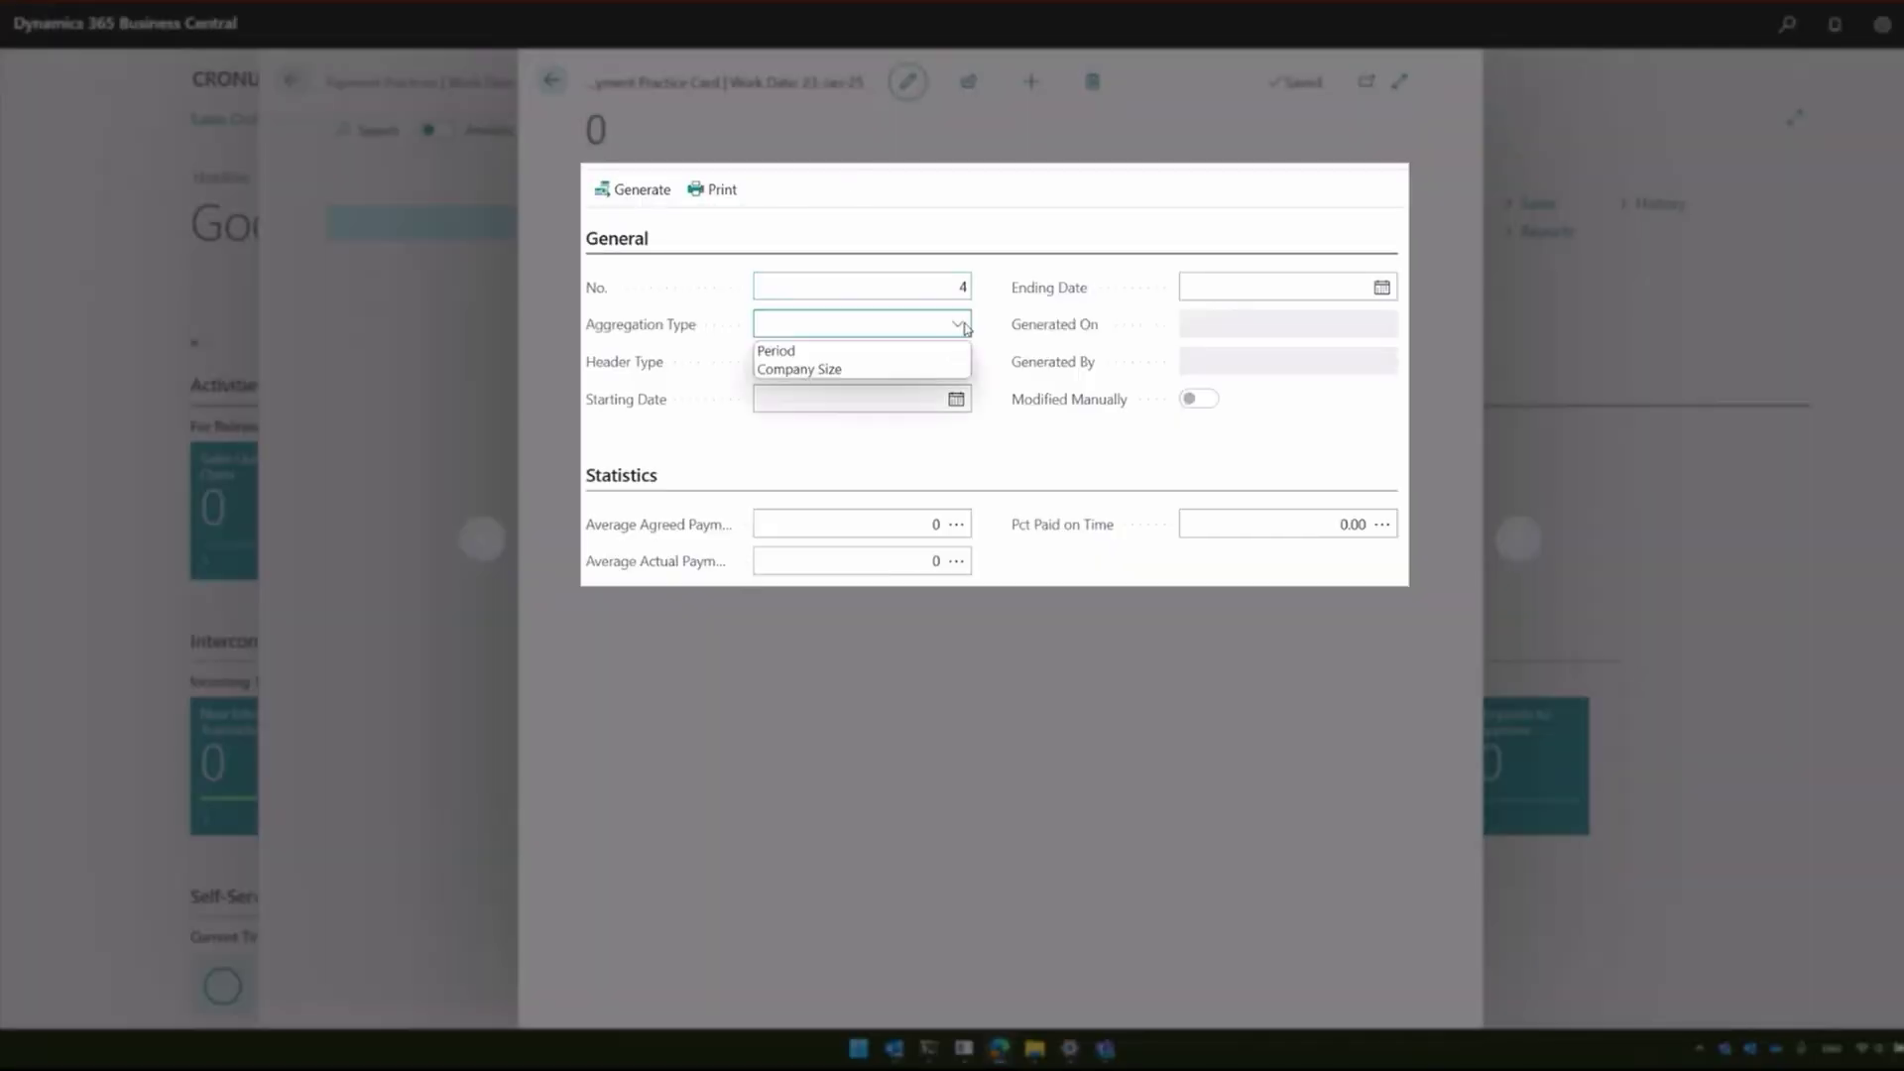
left_click(871, 369)
left_click(958, 365)
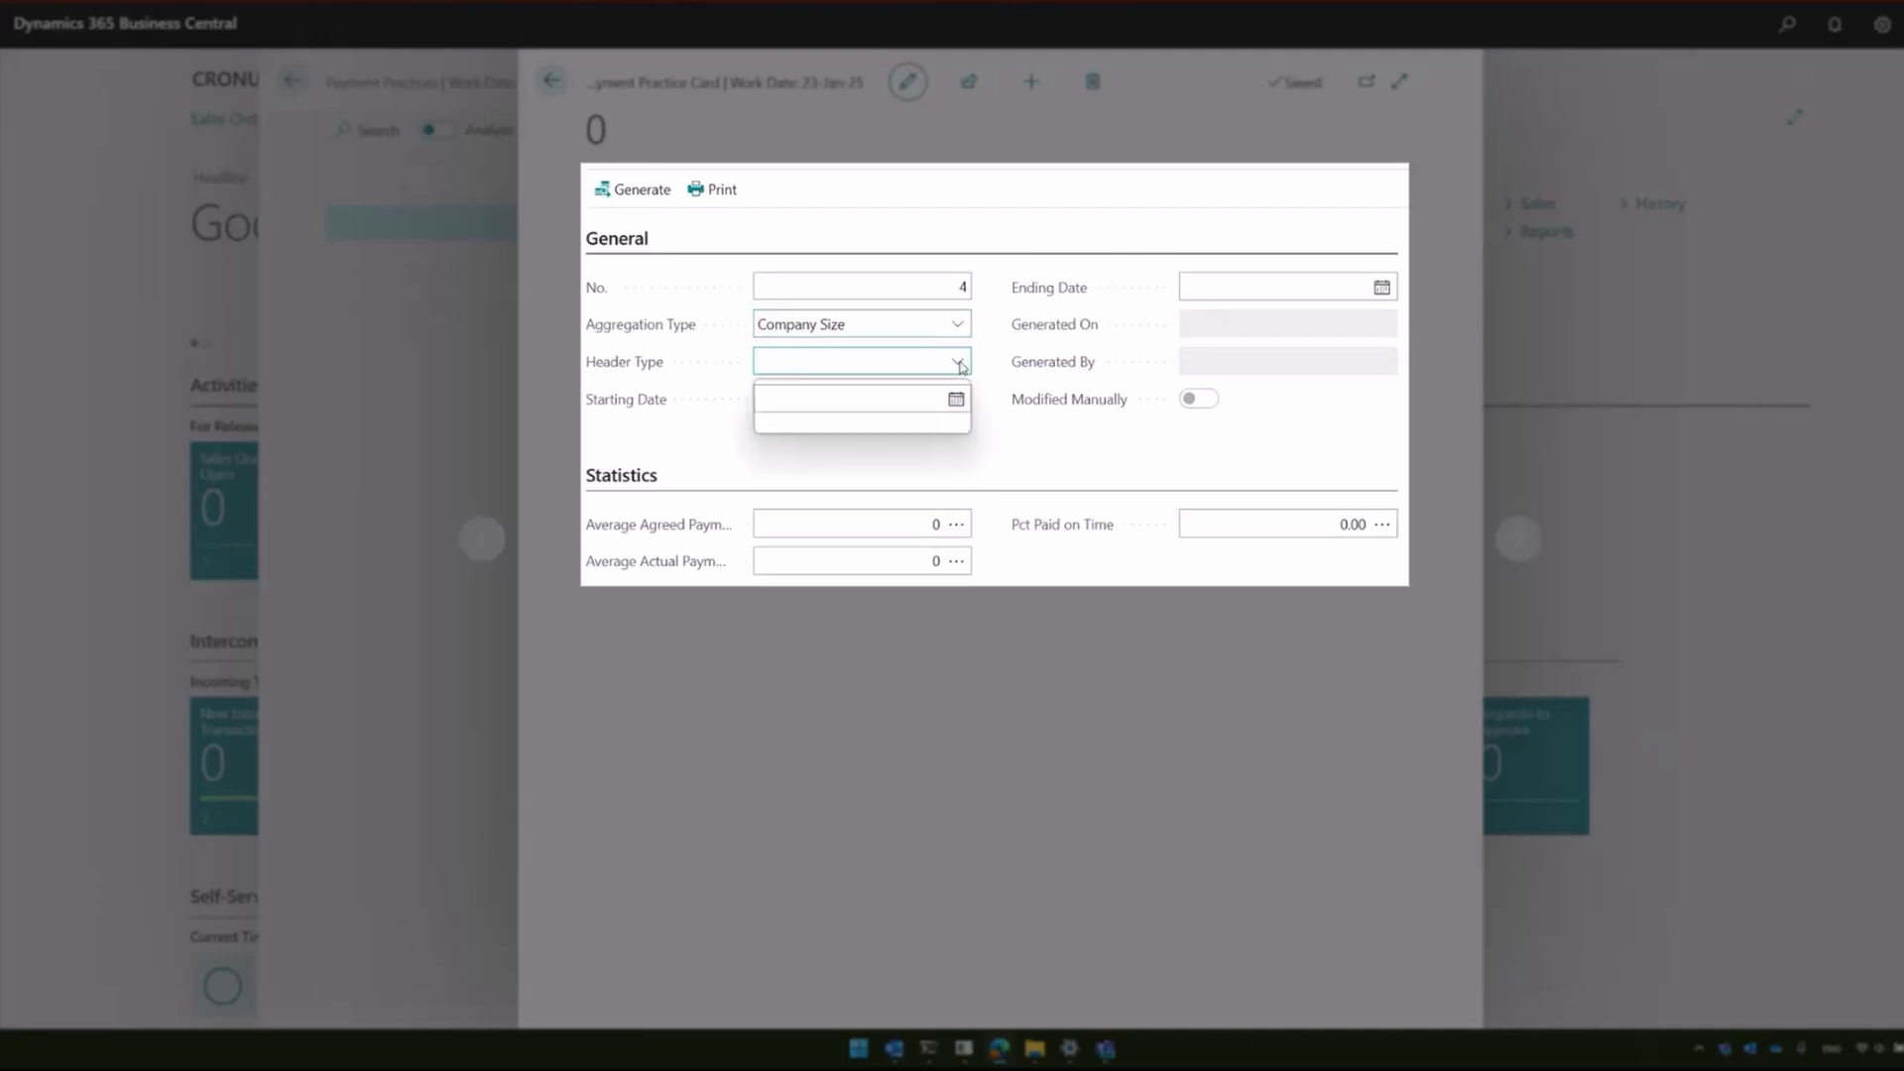
left_click(913, 383)
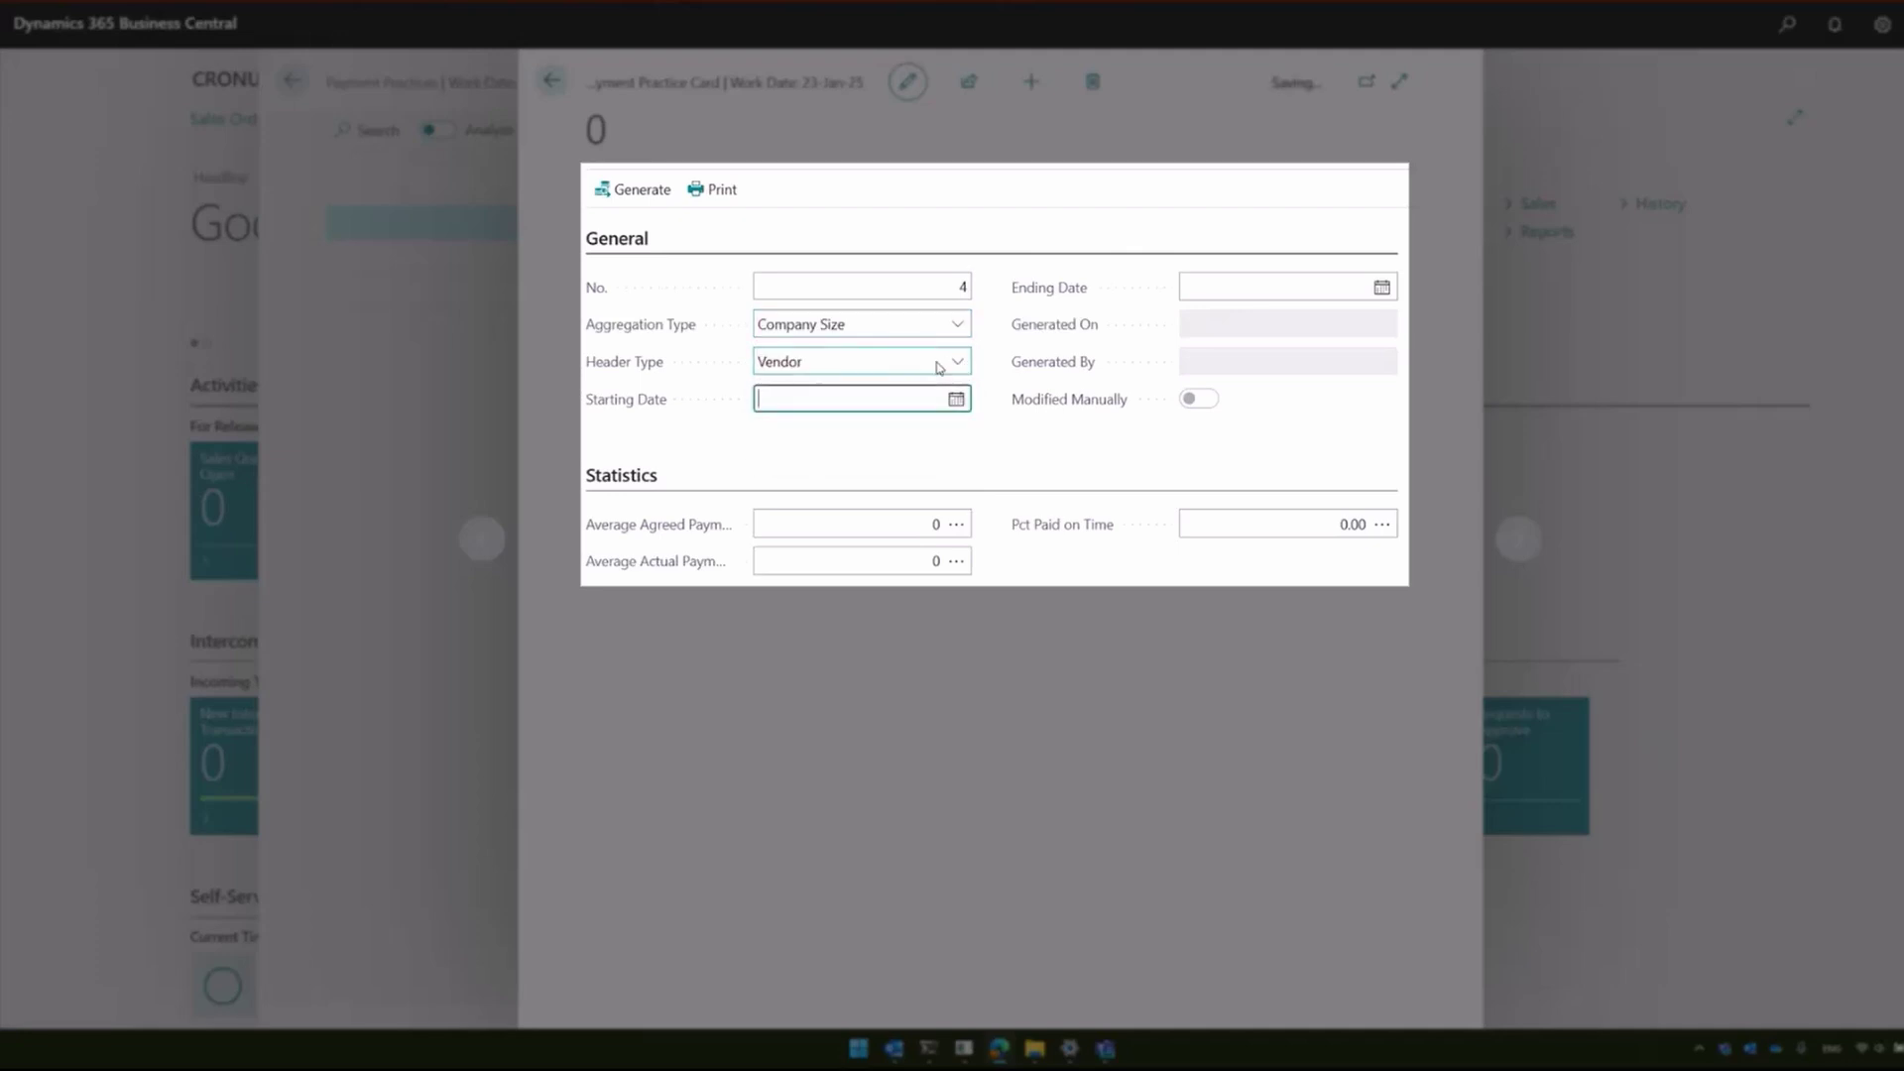
left_click(886, 397)
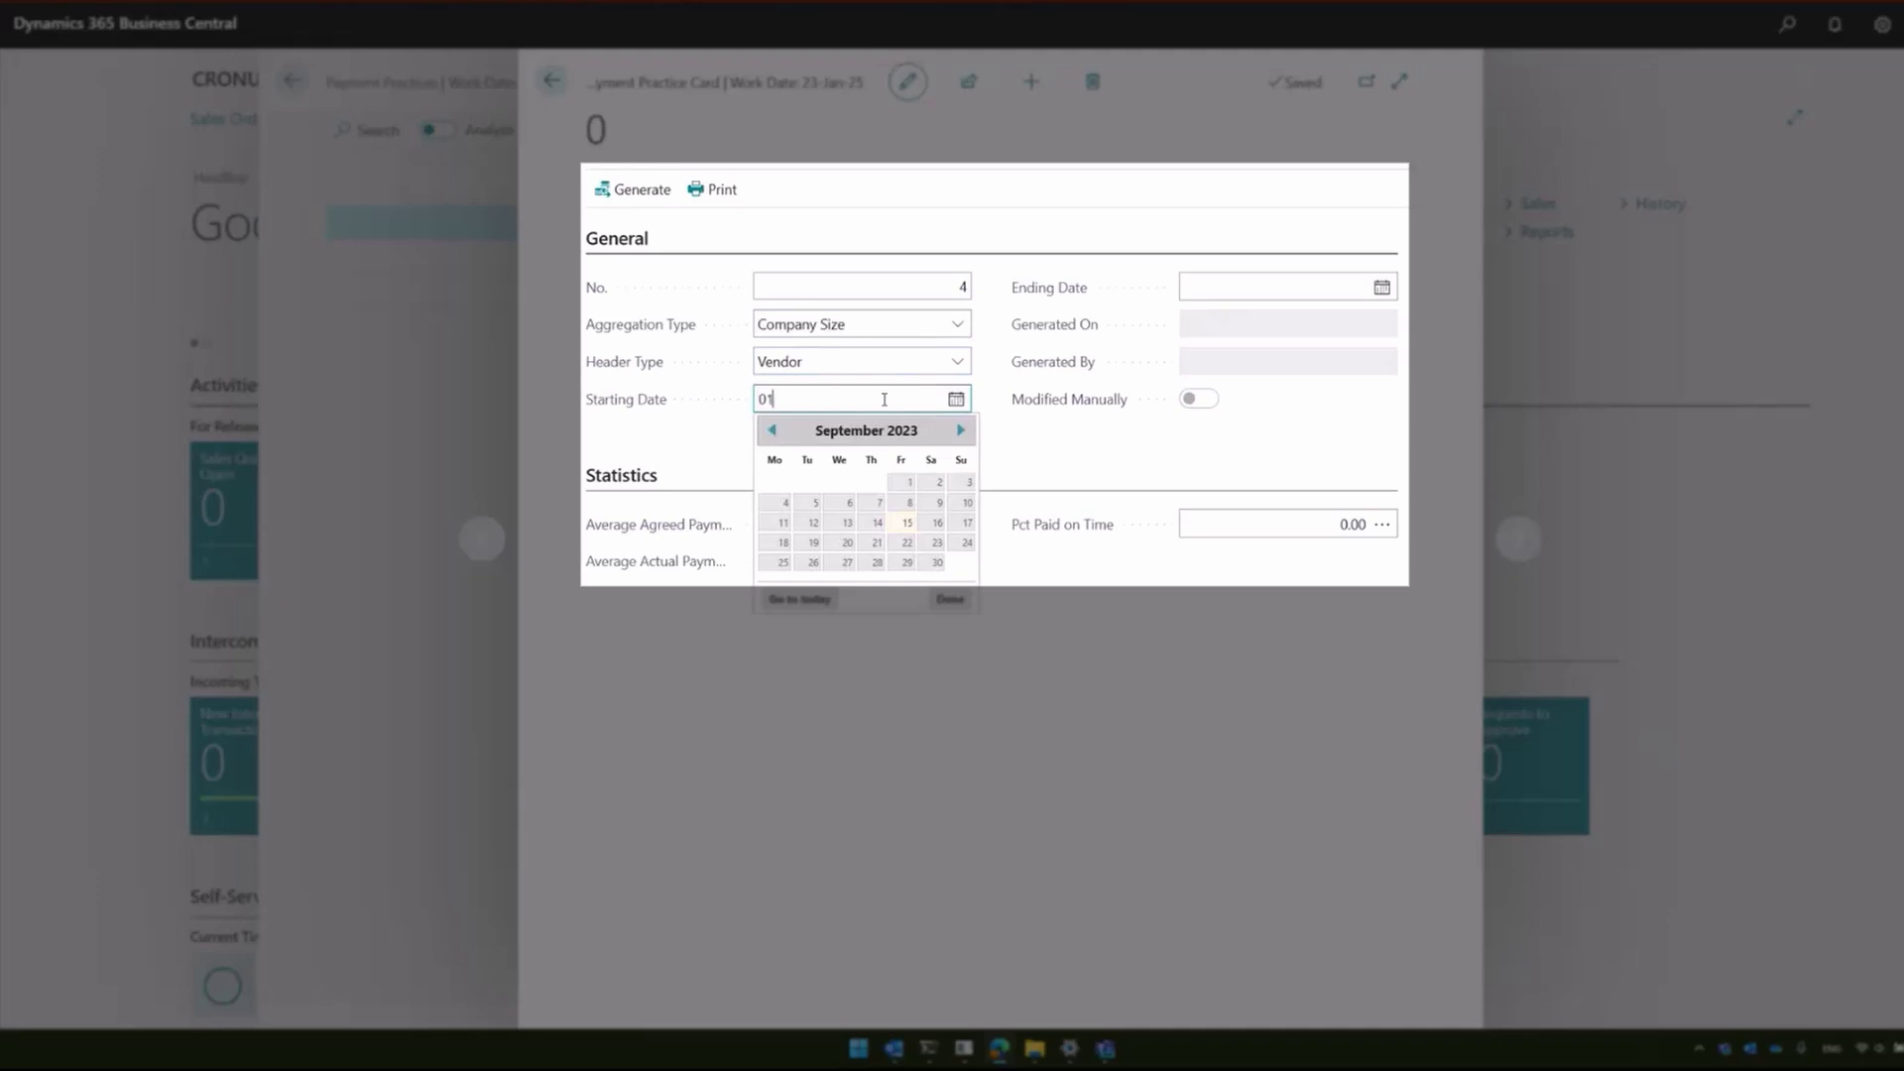
key("Tab")
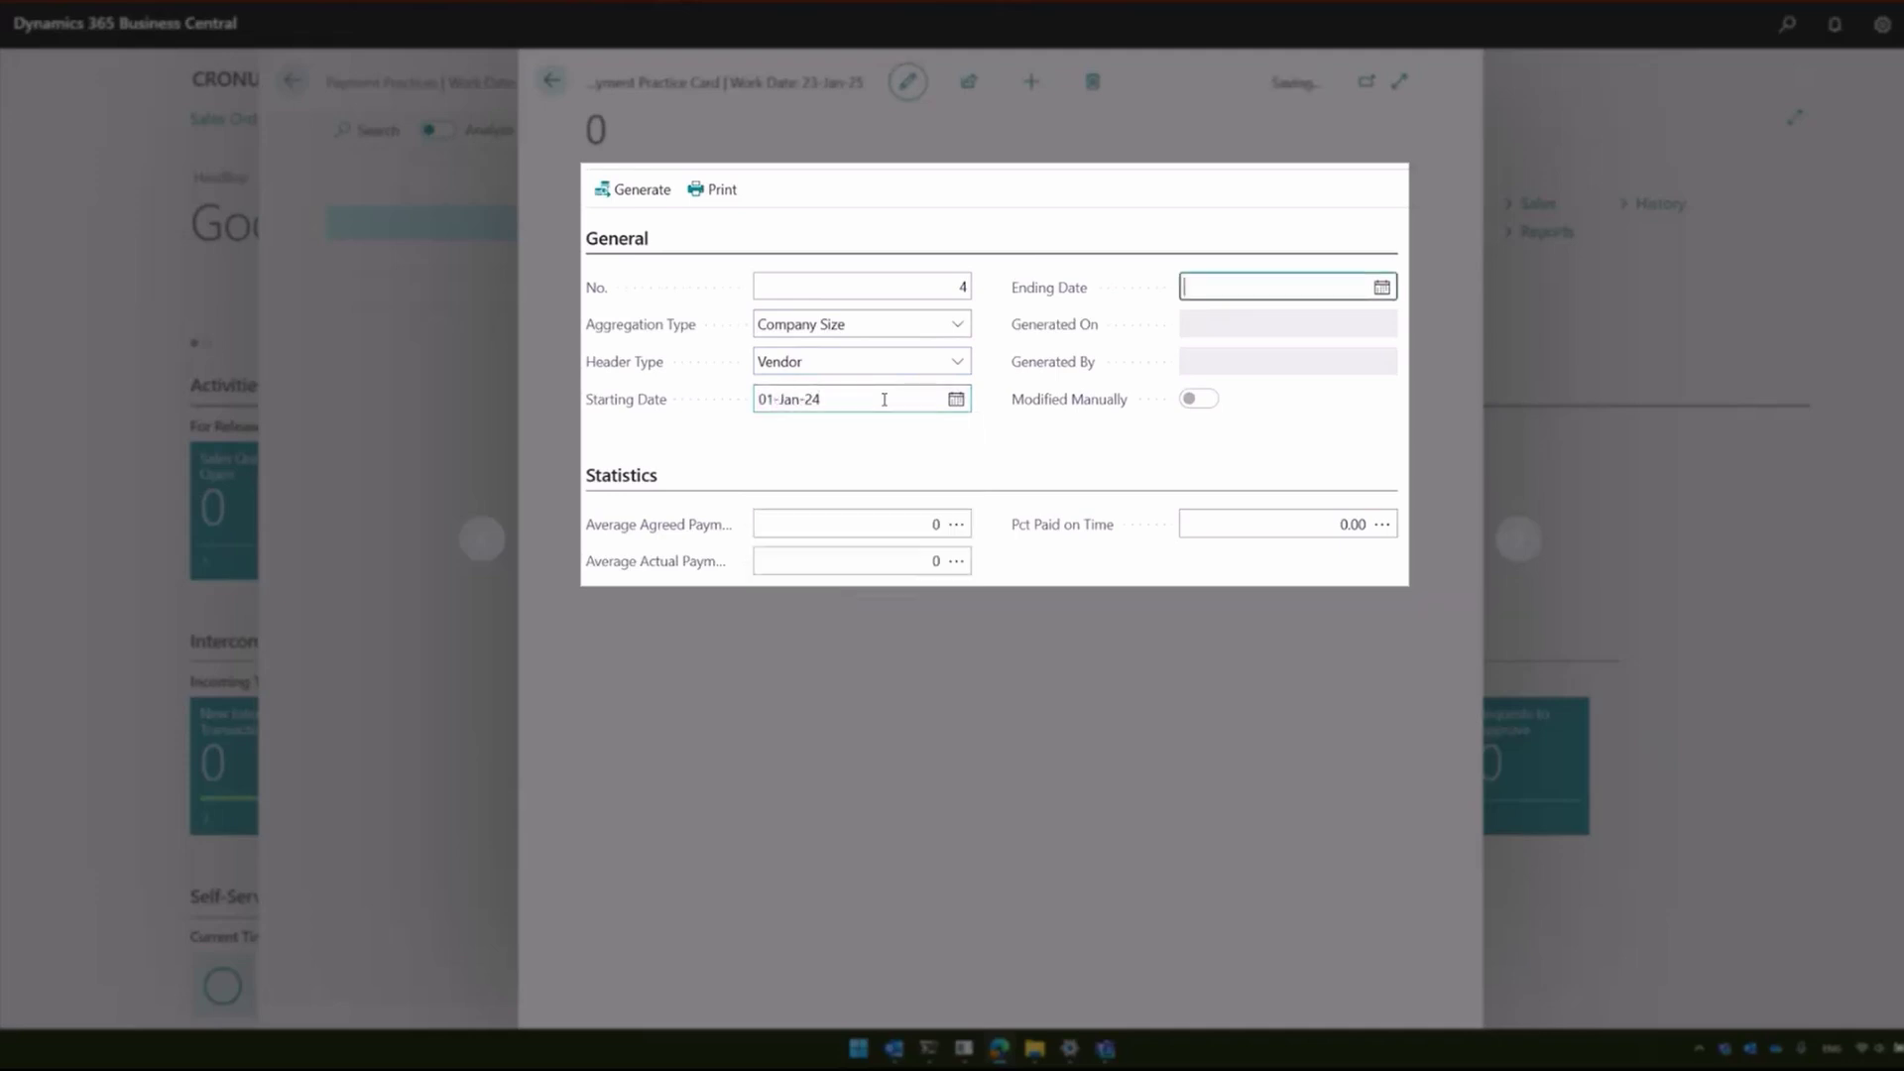
type("010125")
key("Tab")
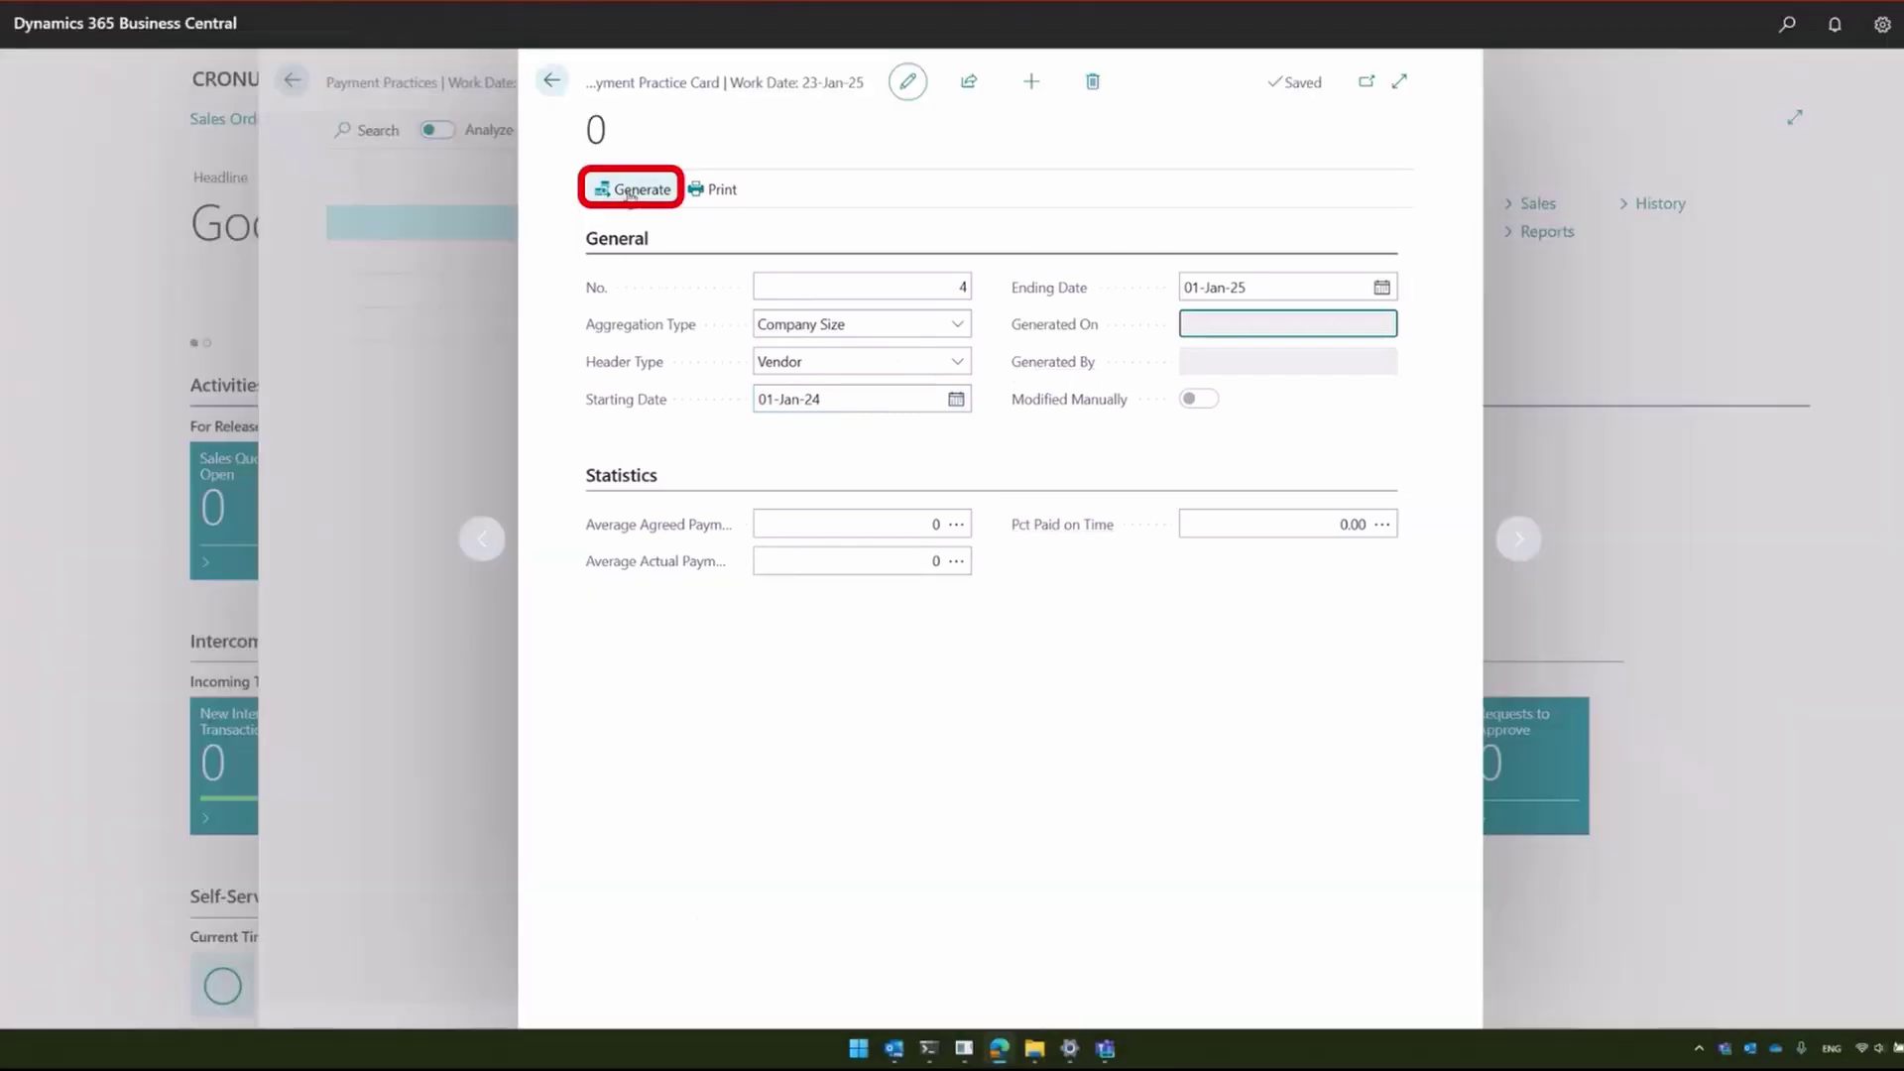
Generate card 4's results: LARGE, MEDIUM and SMALL lines, averages 17 and 3, 88.46% paid on time
left_click(629, 192)
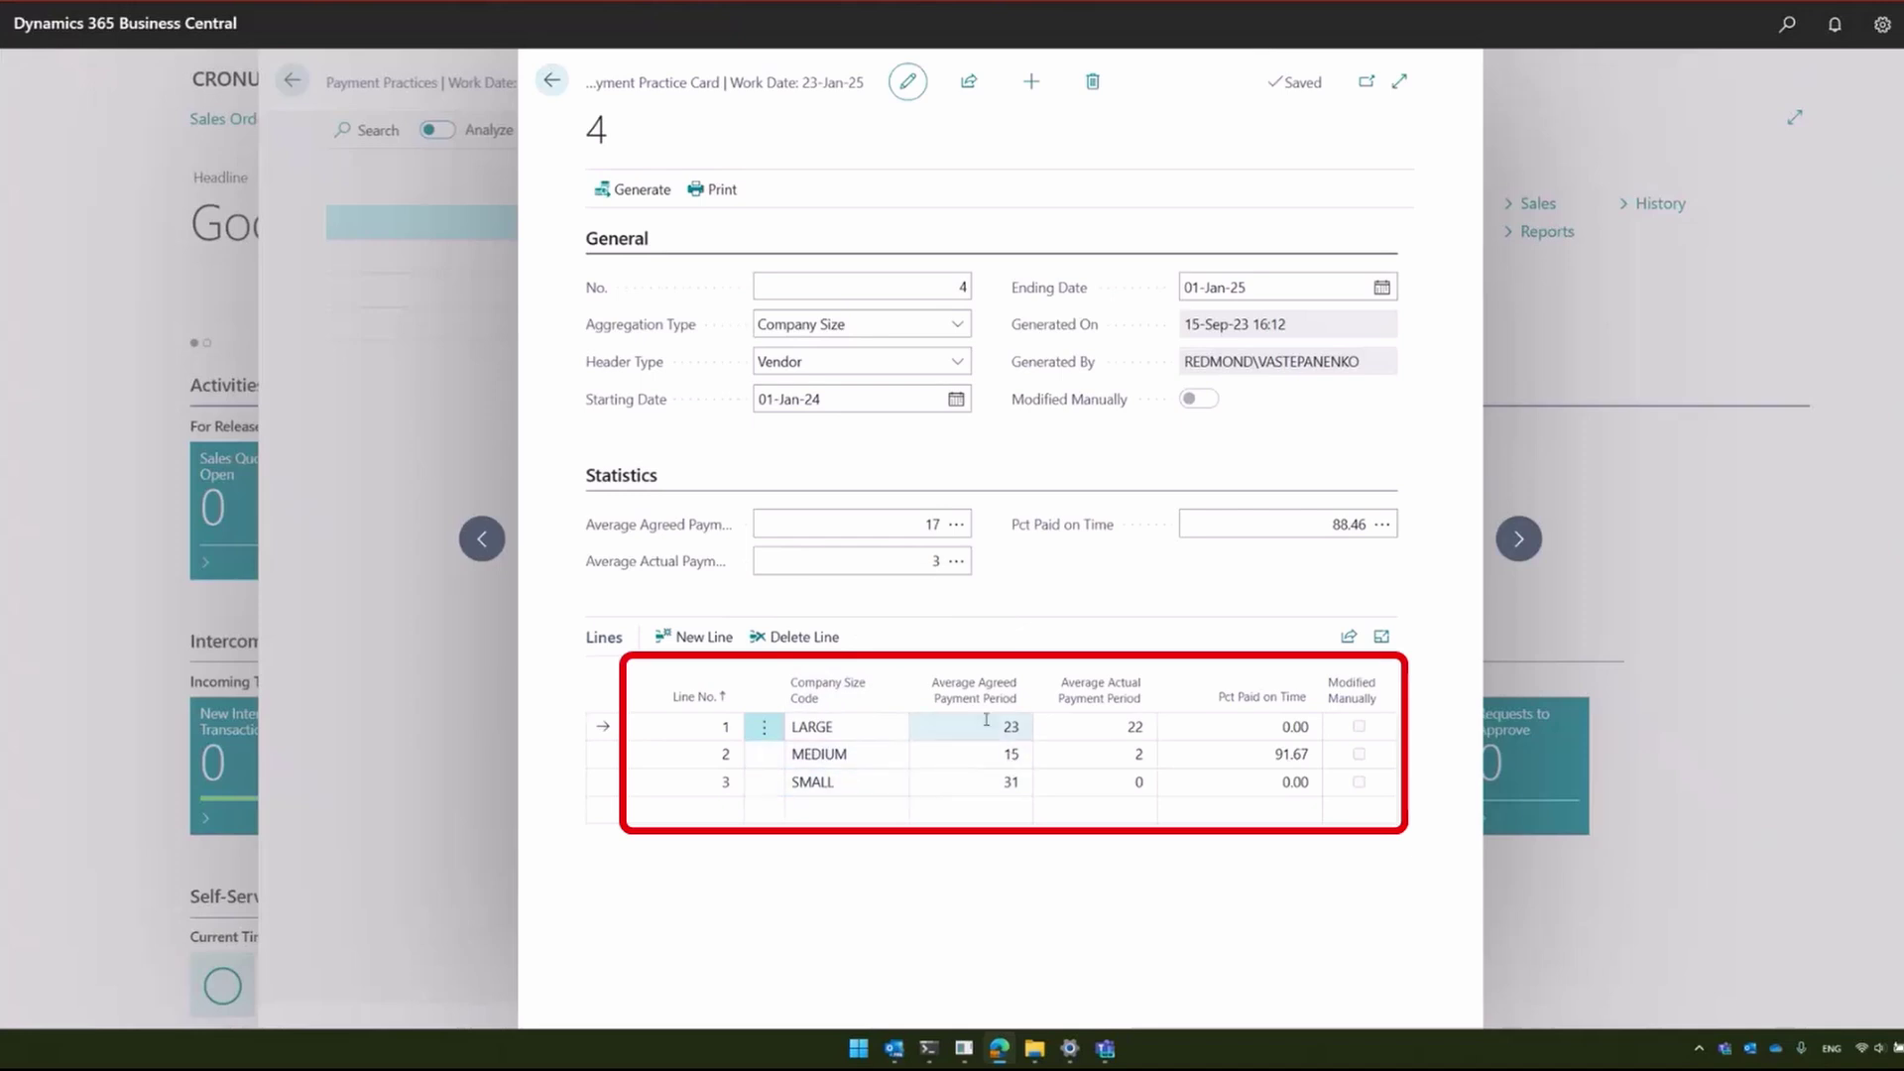
mouse_move(979, 680)
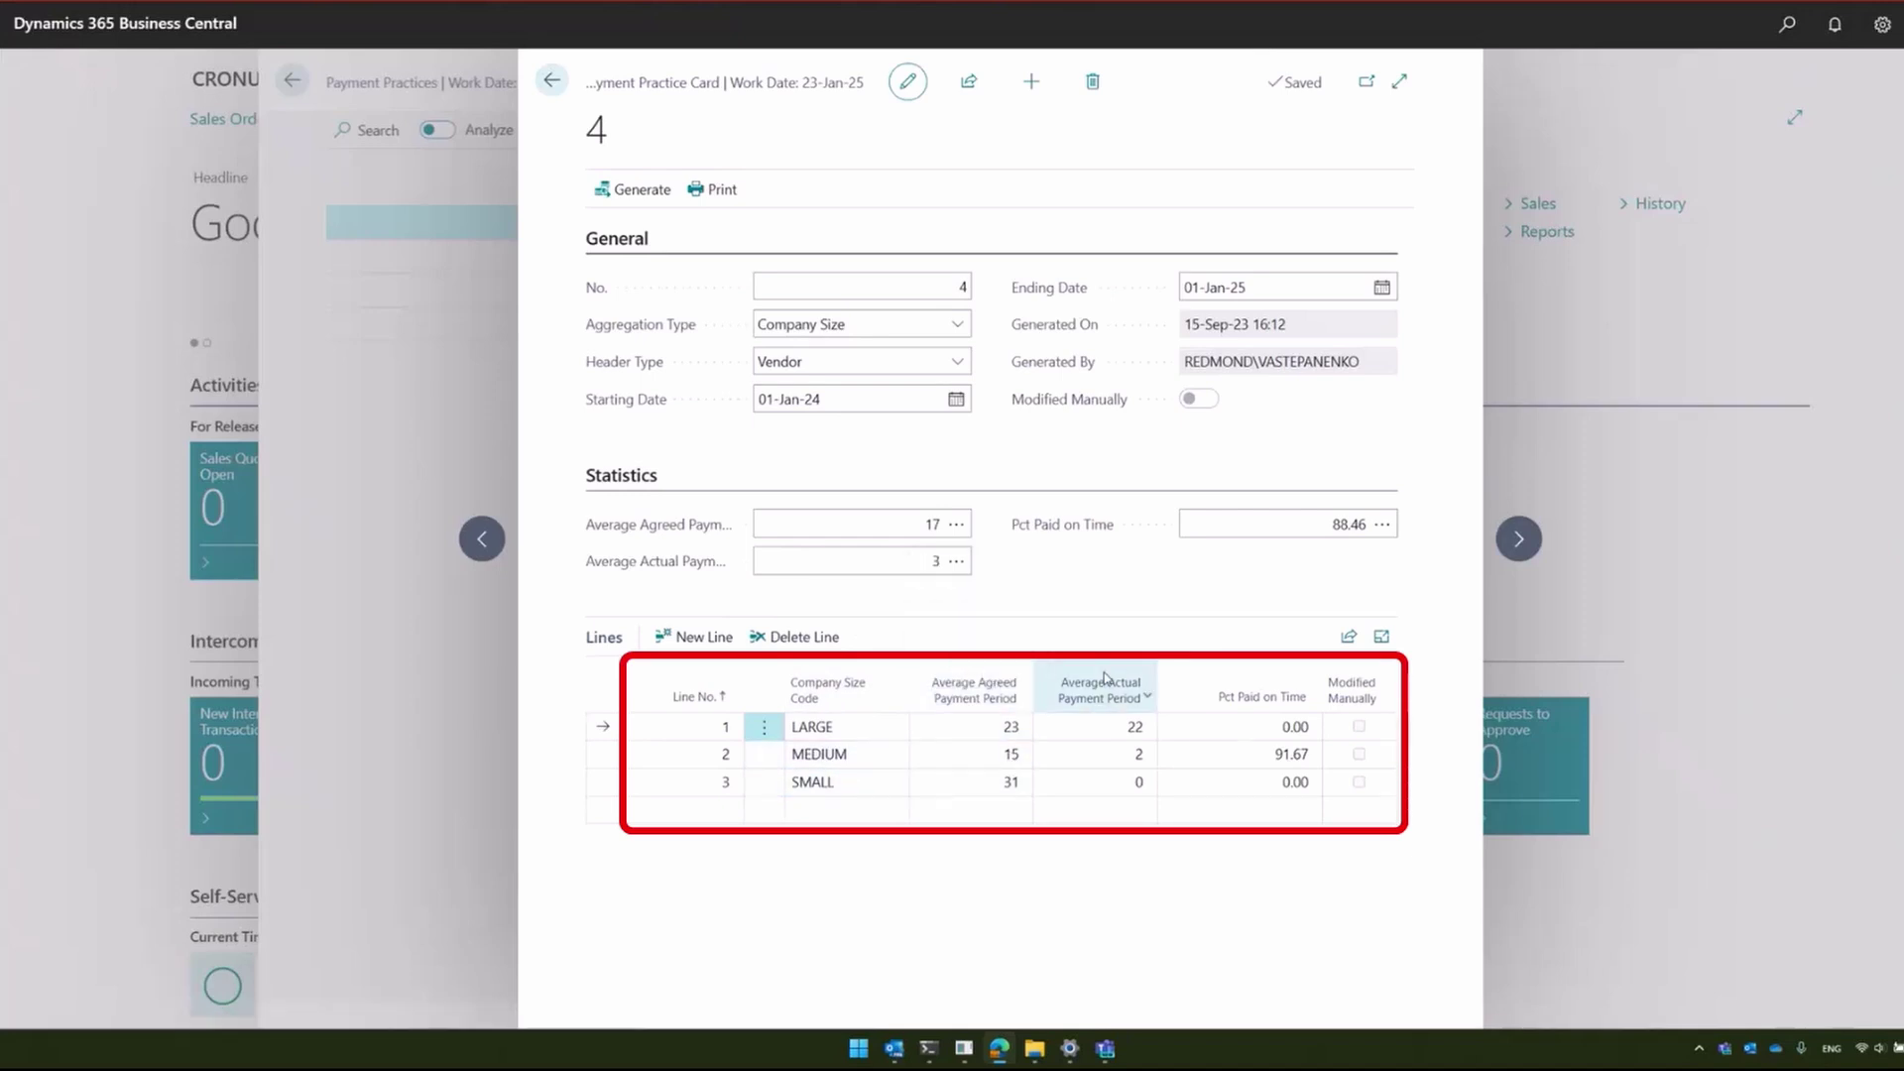
mouse_move(1109, 678)
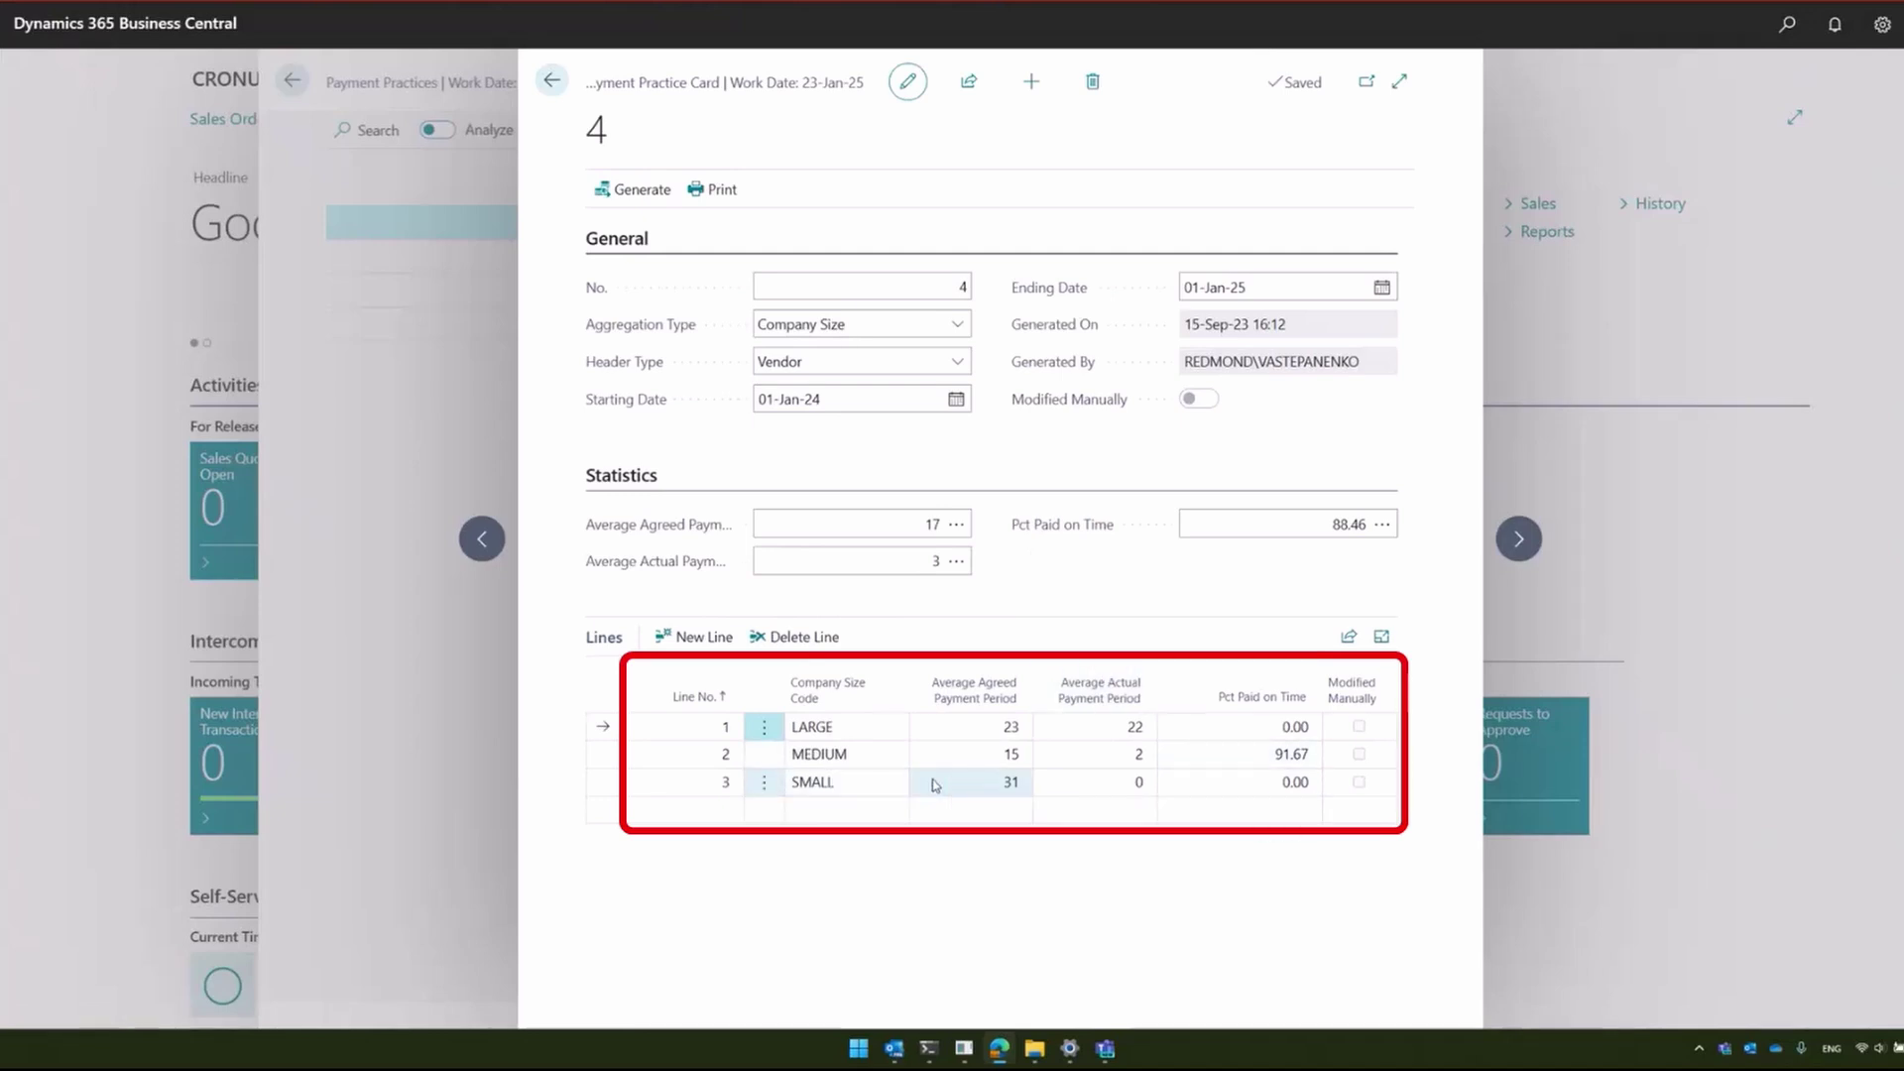
left_click(1122, 787)
left_click(1291, 783)
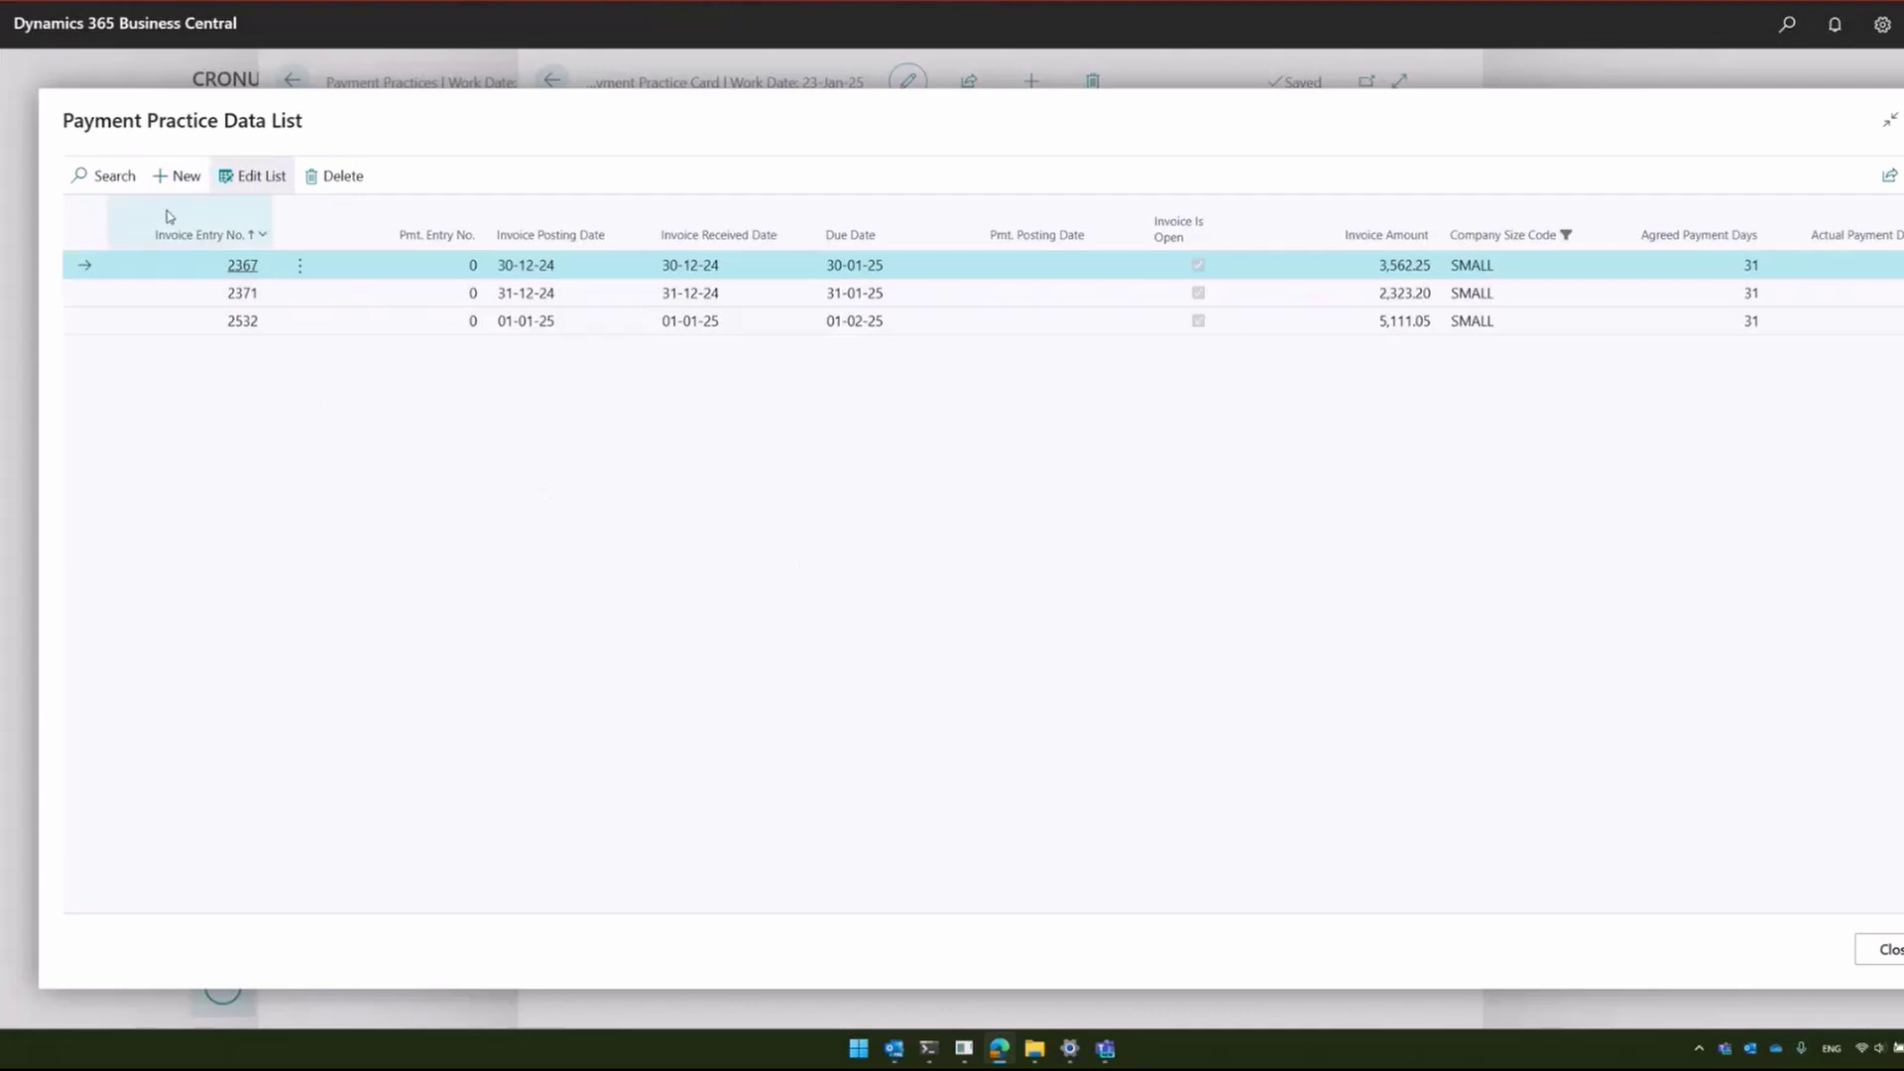
mouse_move(170, 216)
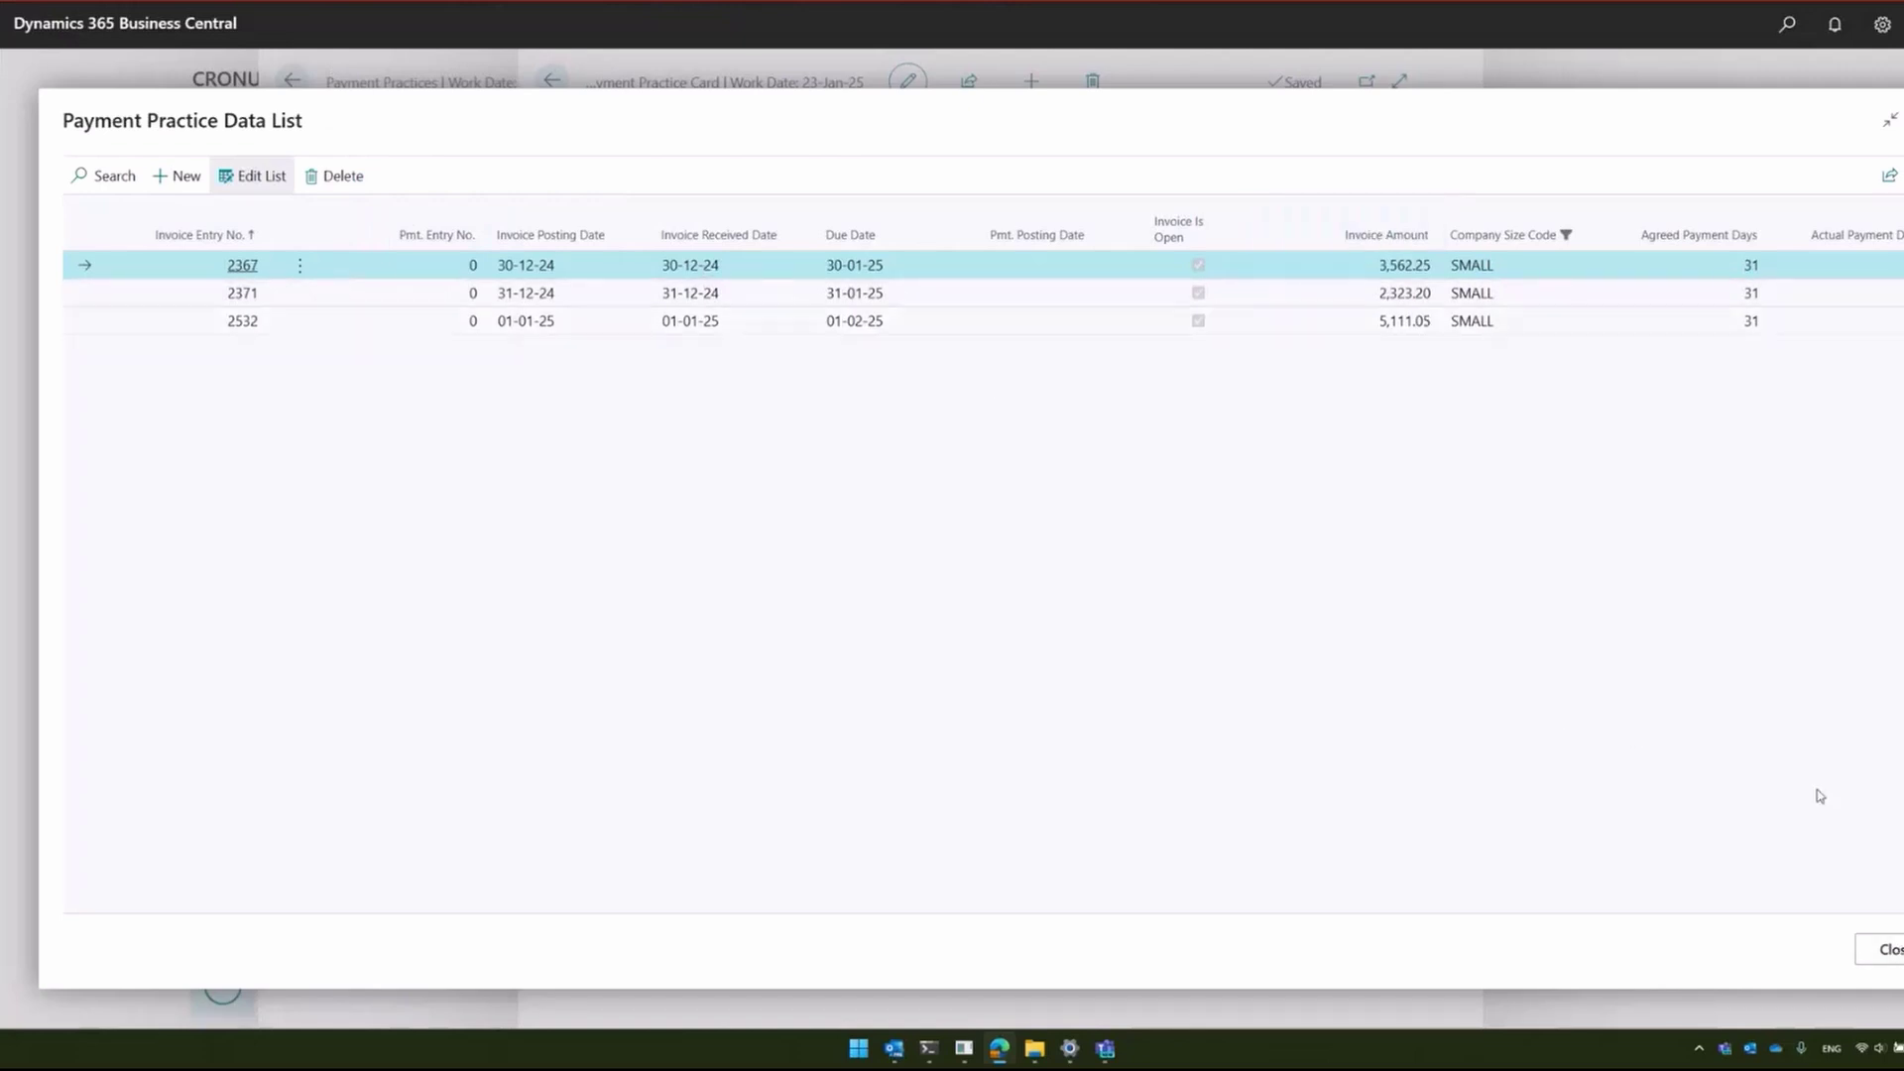
left_click(1889, 950)
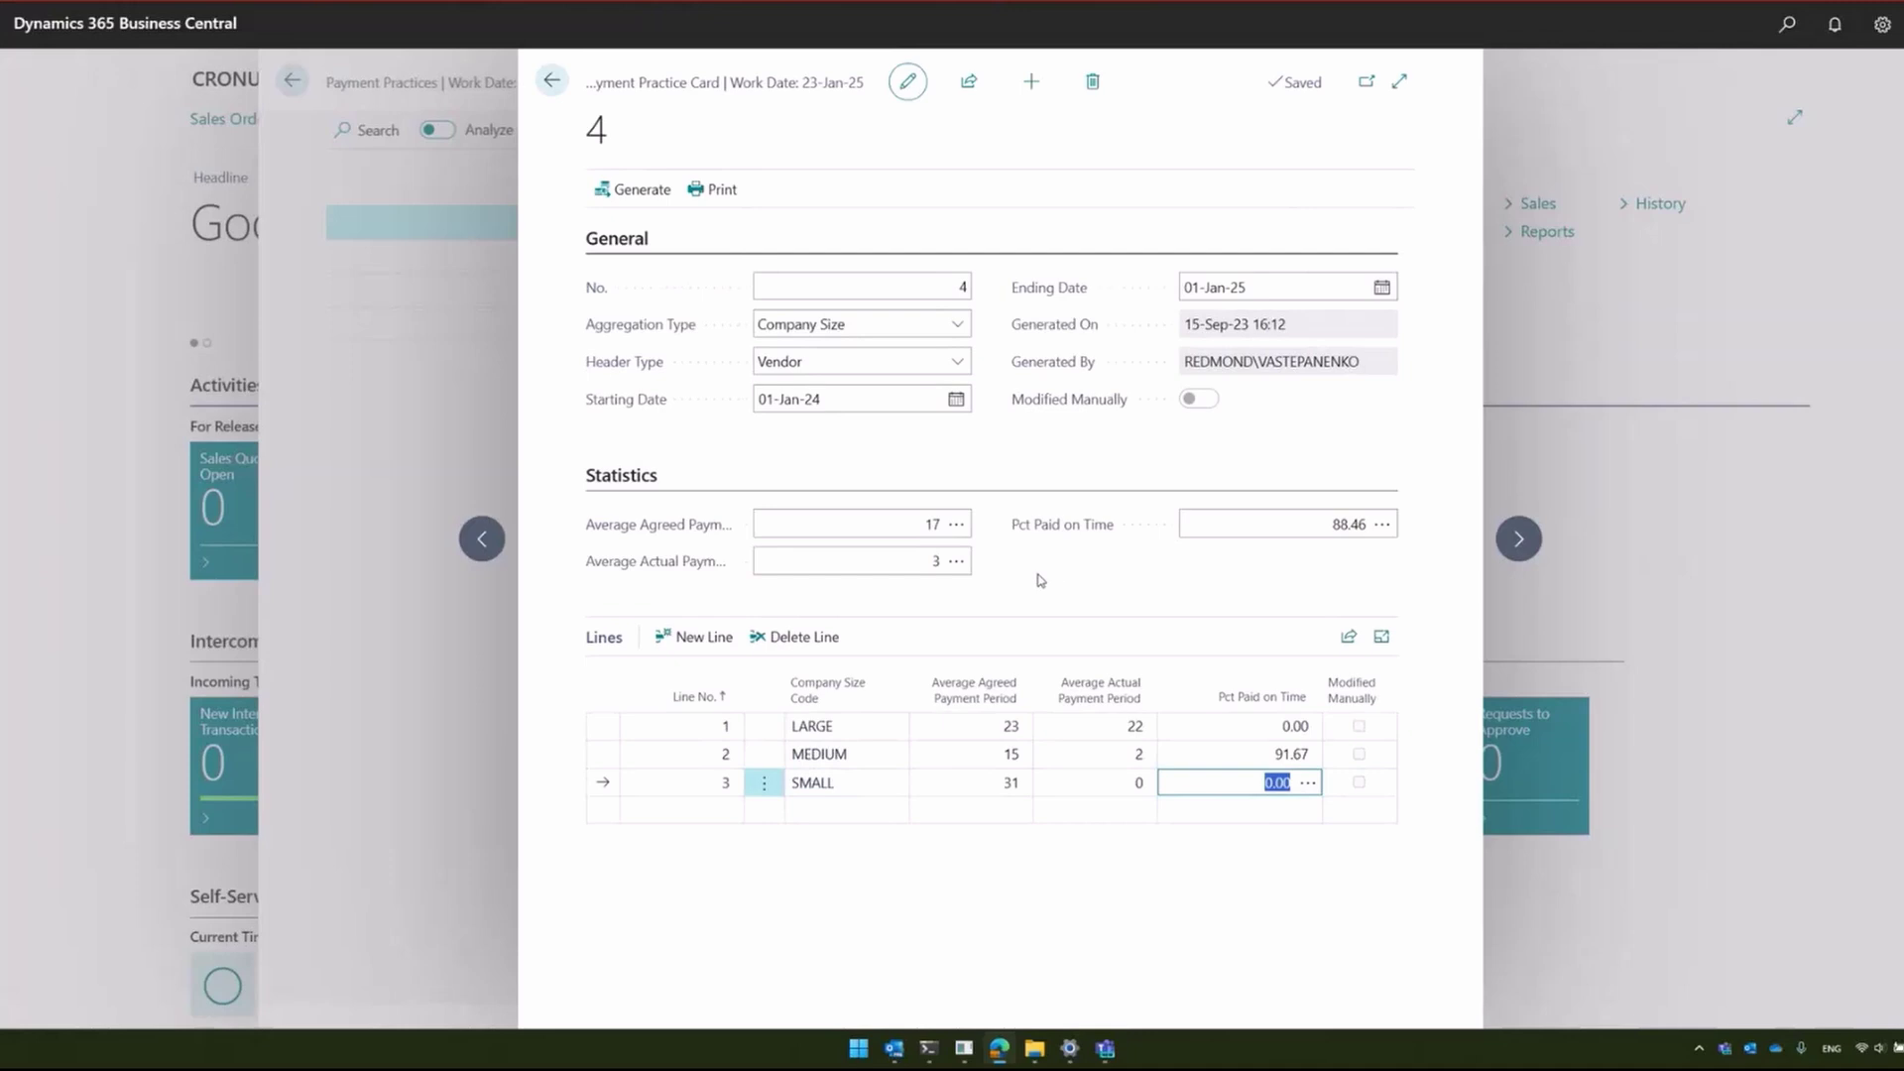
left_click(958, 527)
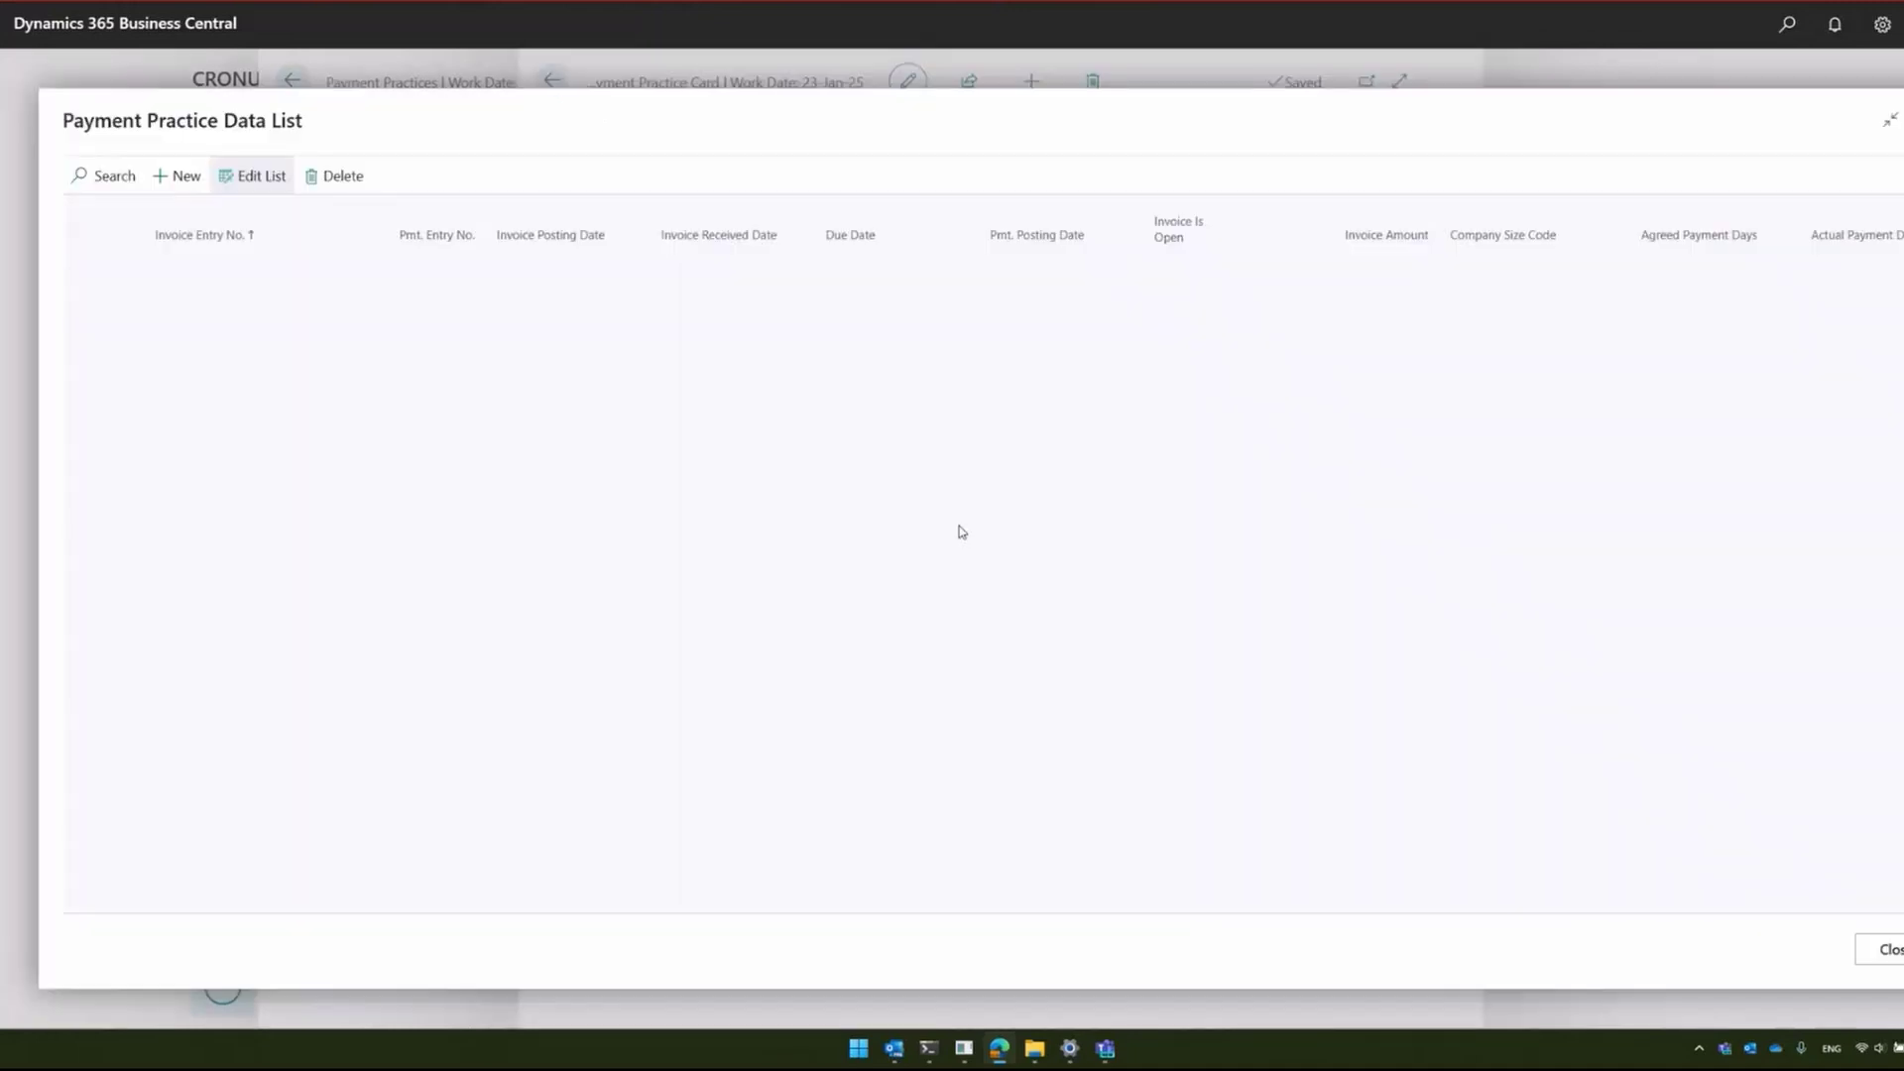
scroll(916, 663, "down", 3)
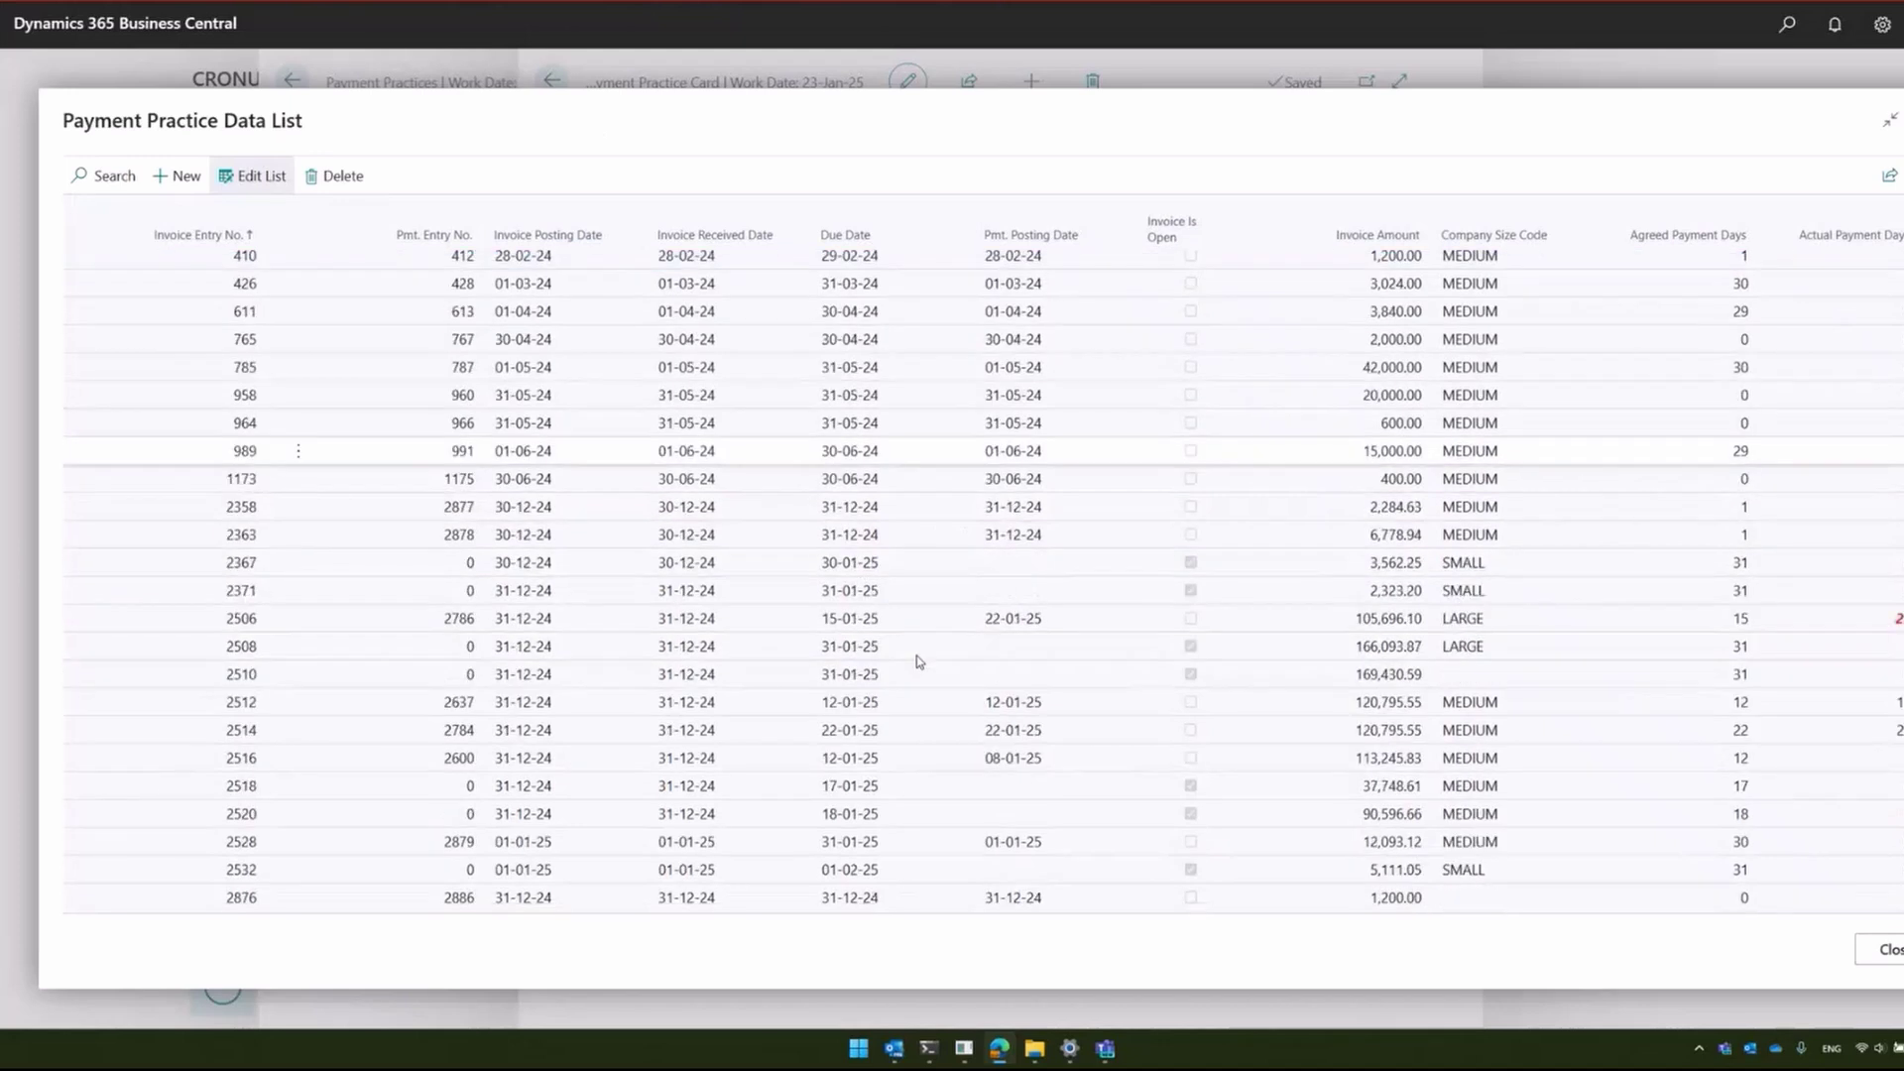
scroll(918, 658, "up", 3)
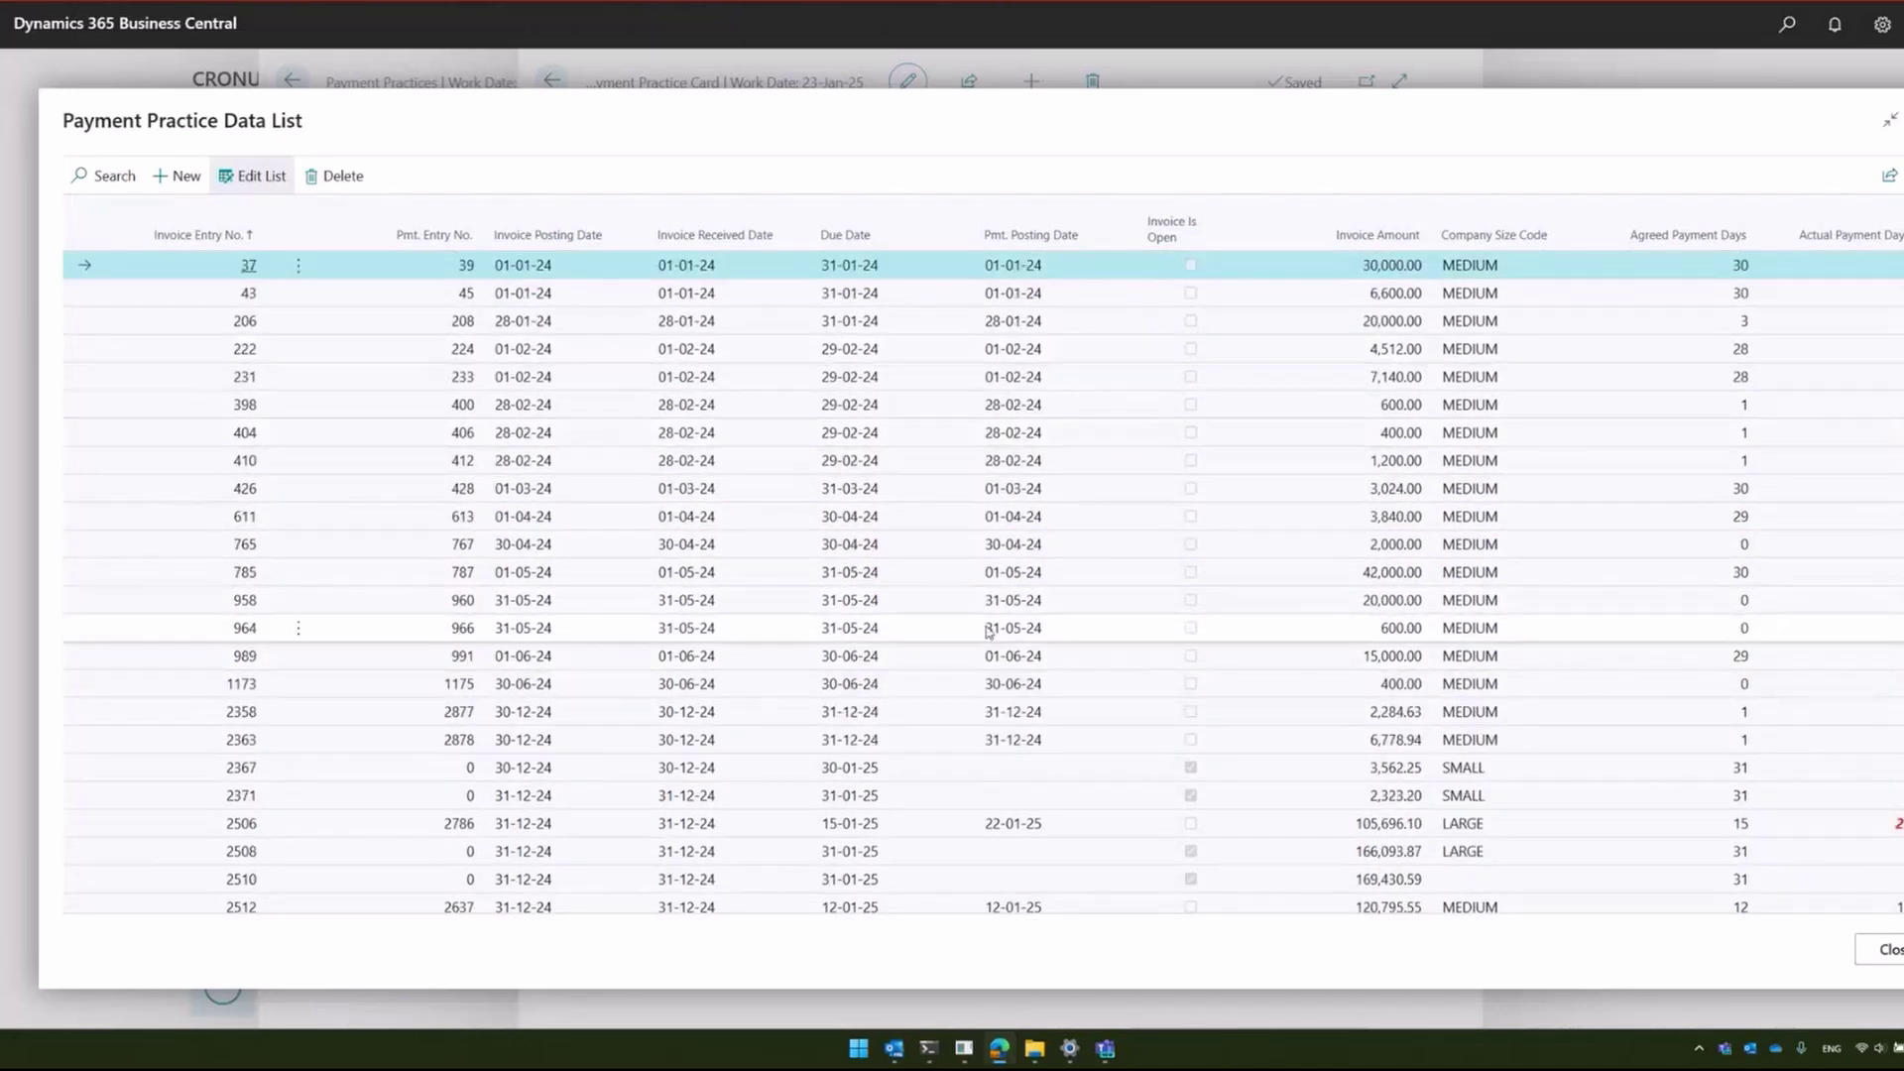
scroll(1051, 674, "down", 3)
scroll(1005, 750, "up", 3)
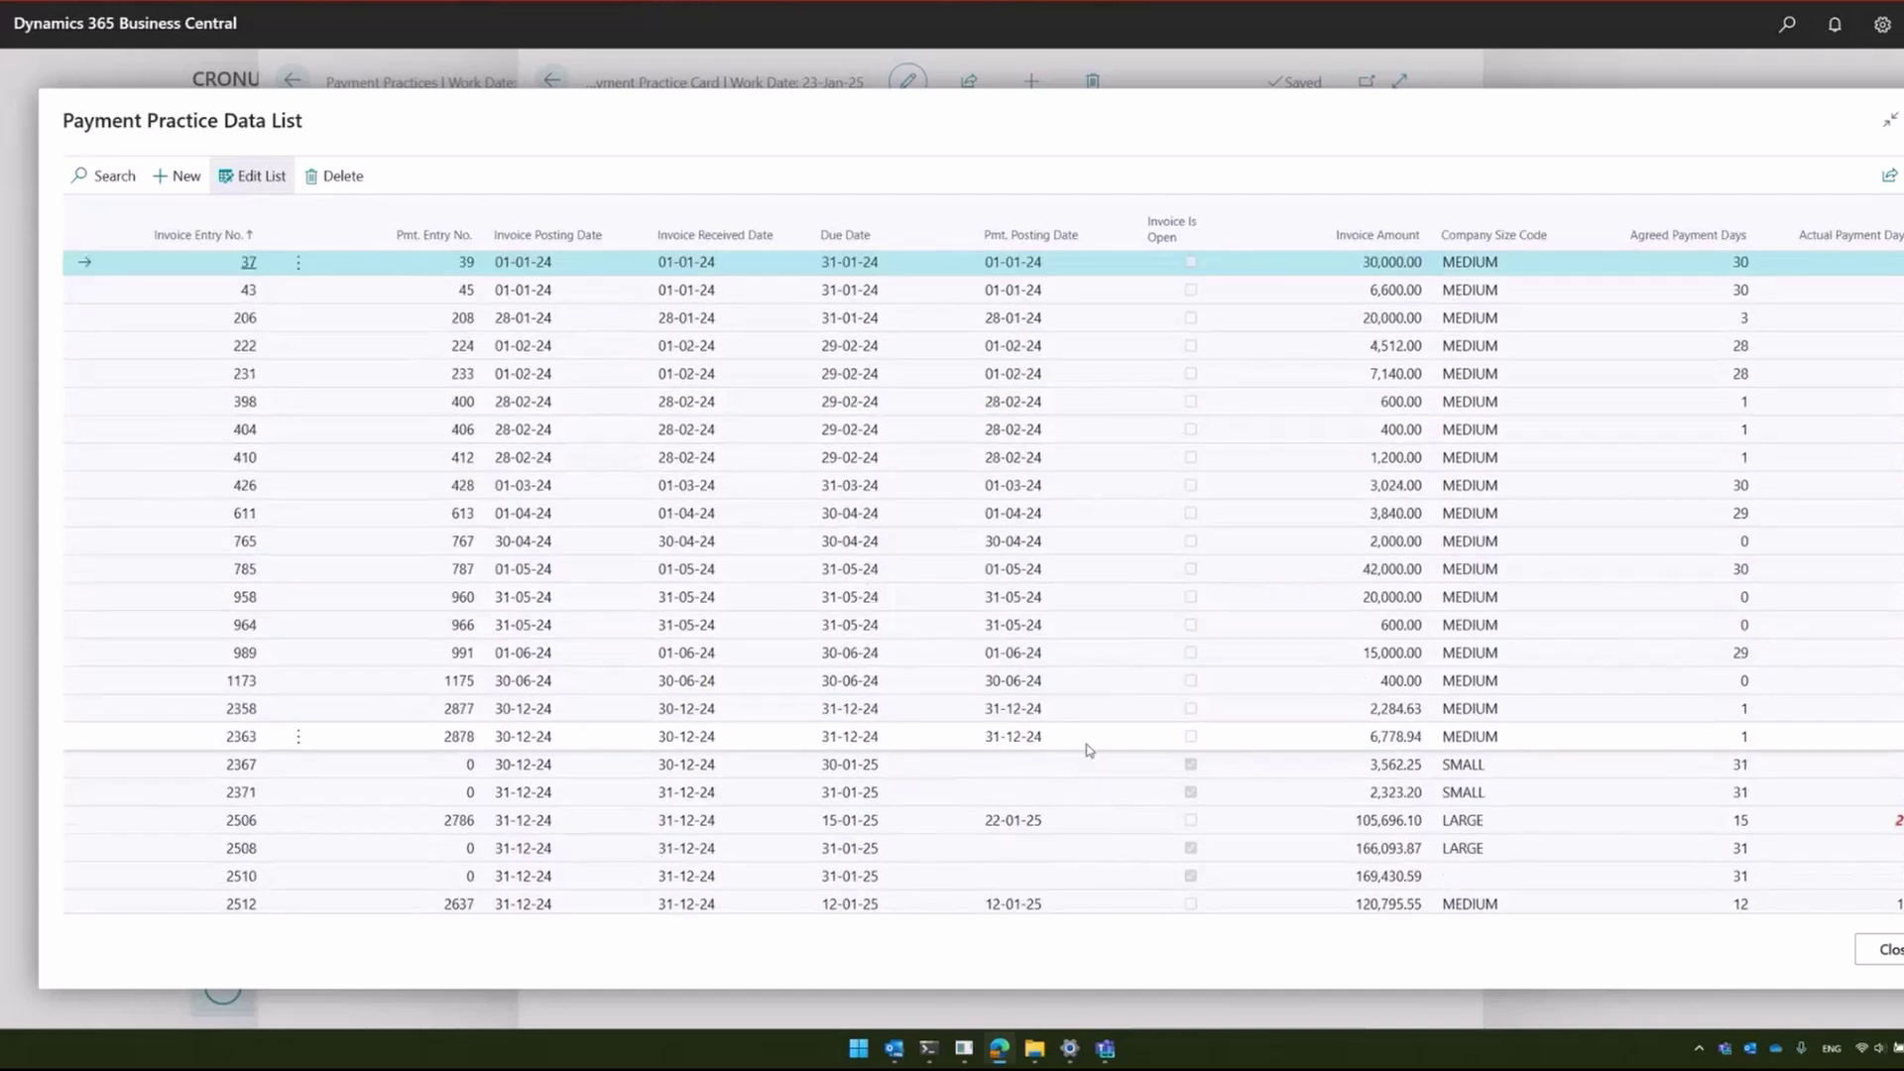
scroll(814, 625, "down", 3)
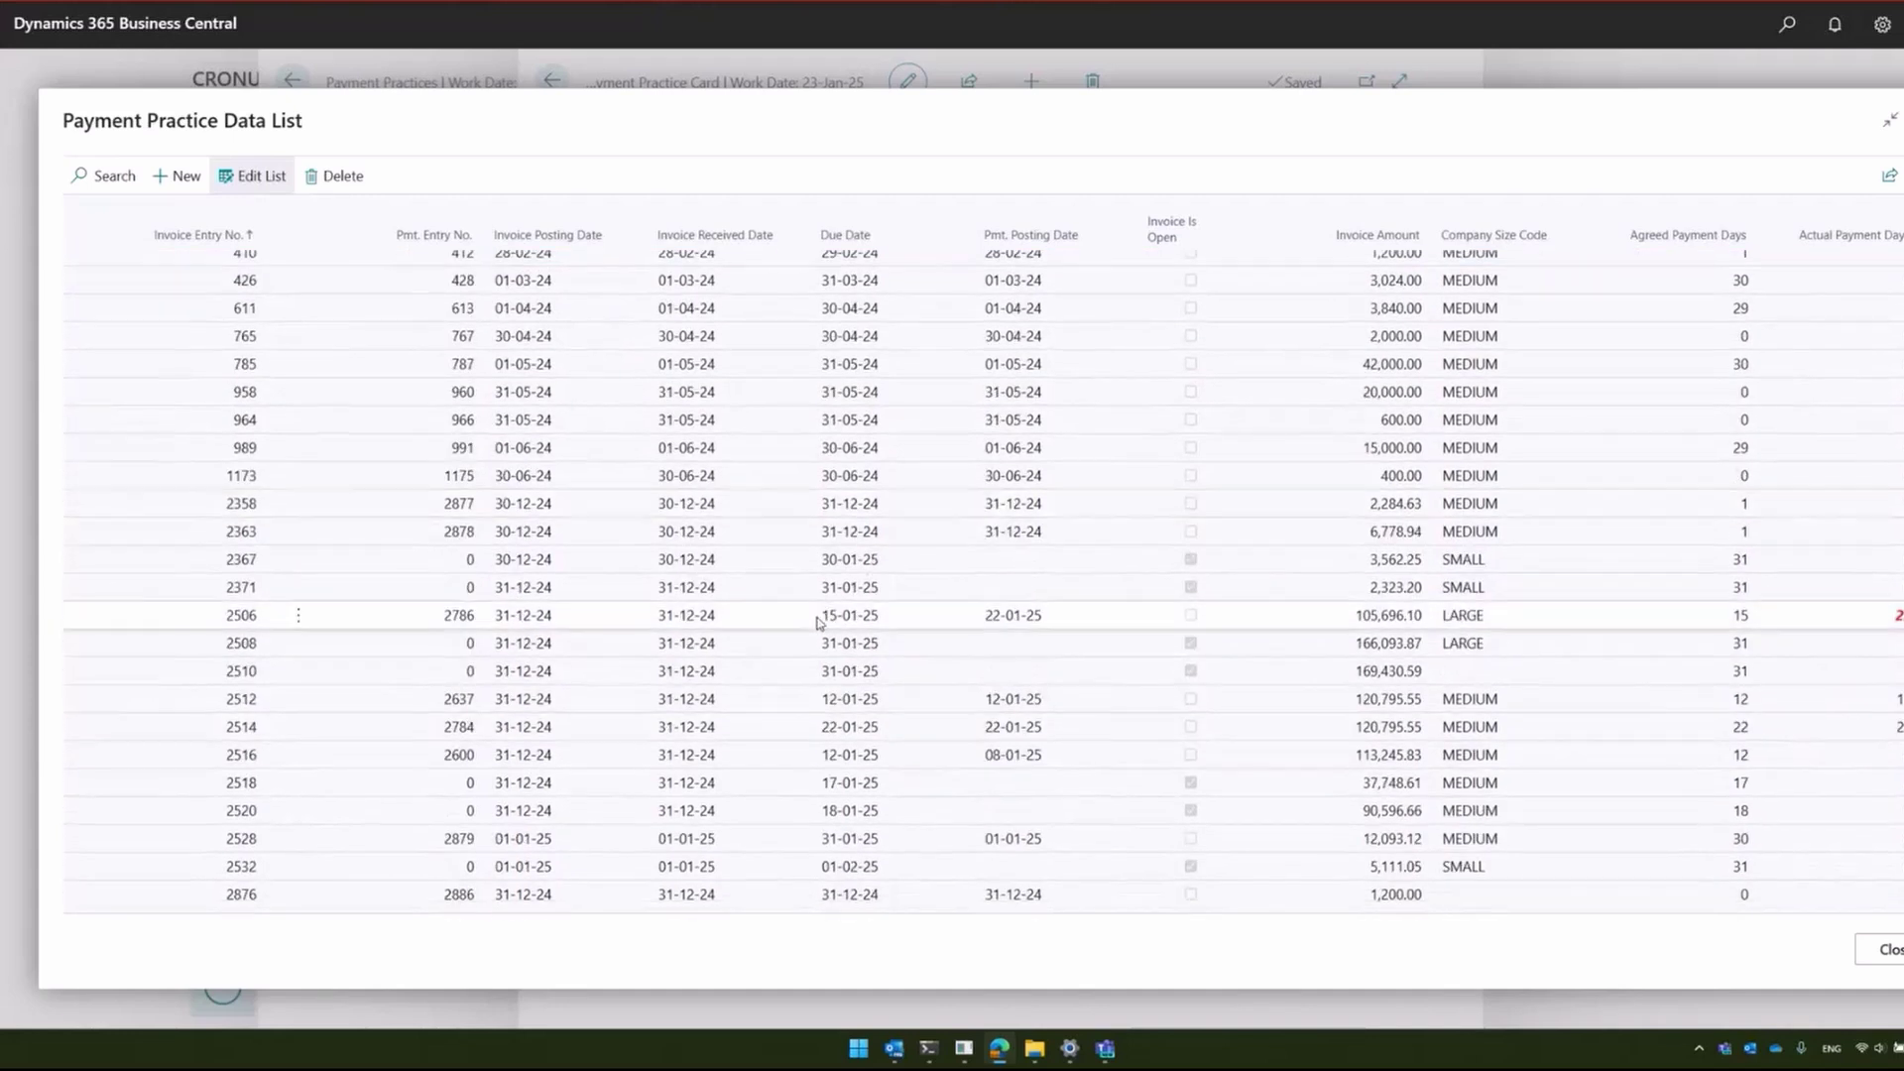
scroll(819, 623, "up", 3)
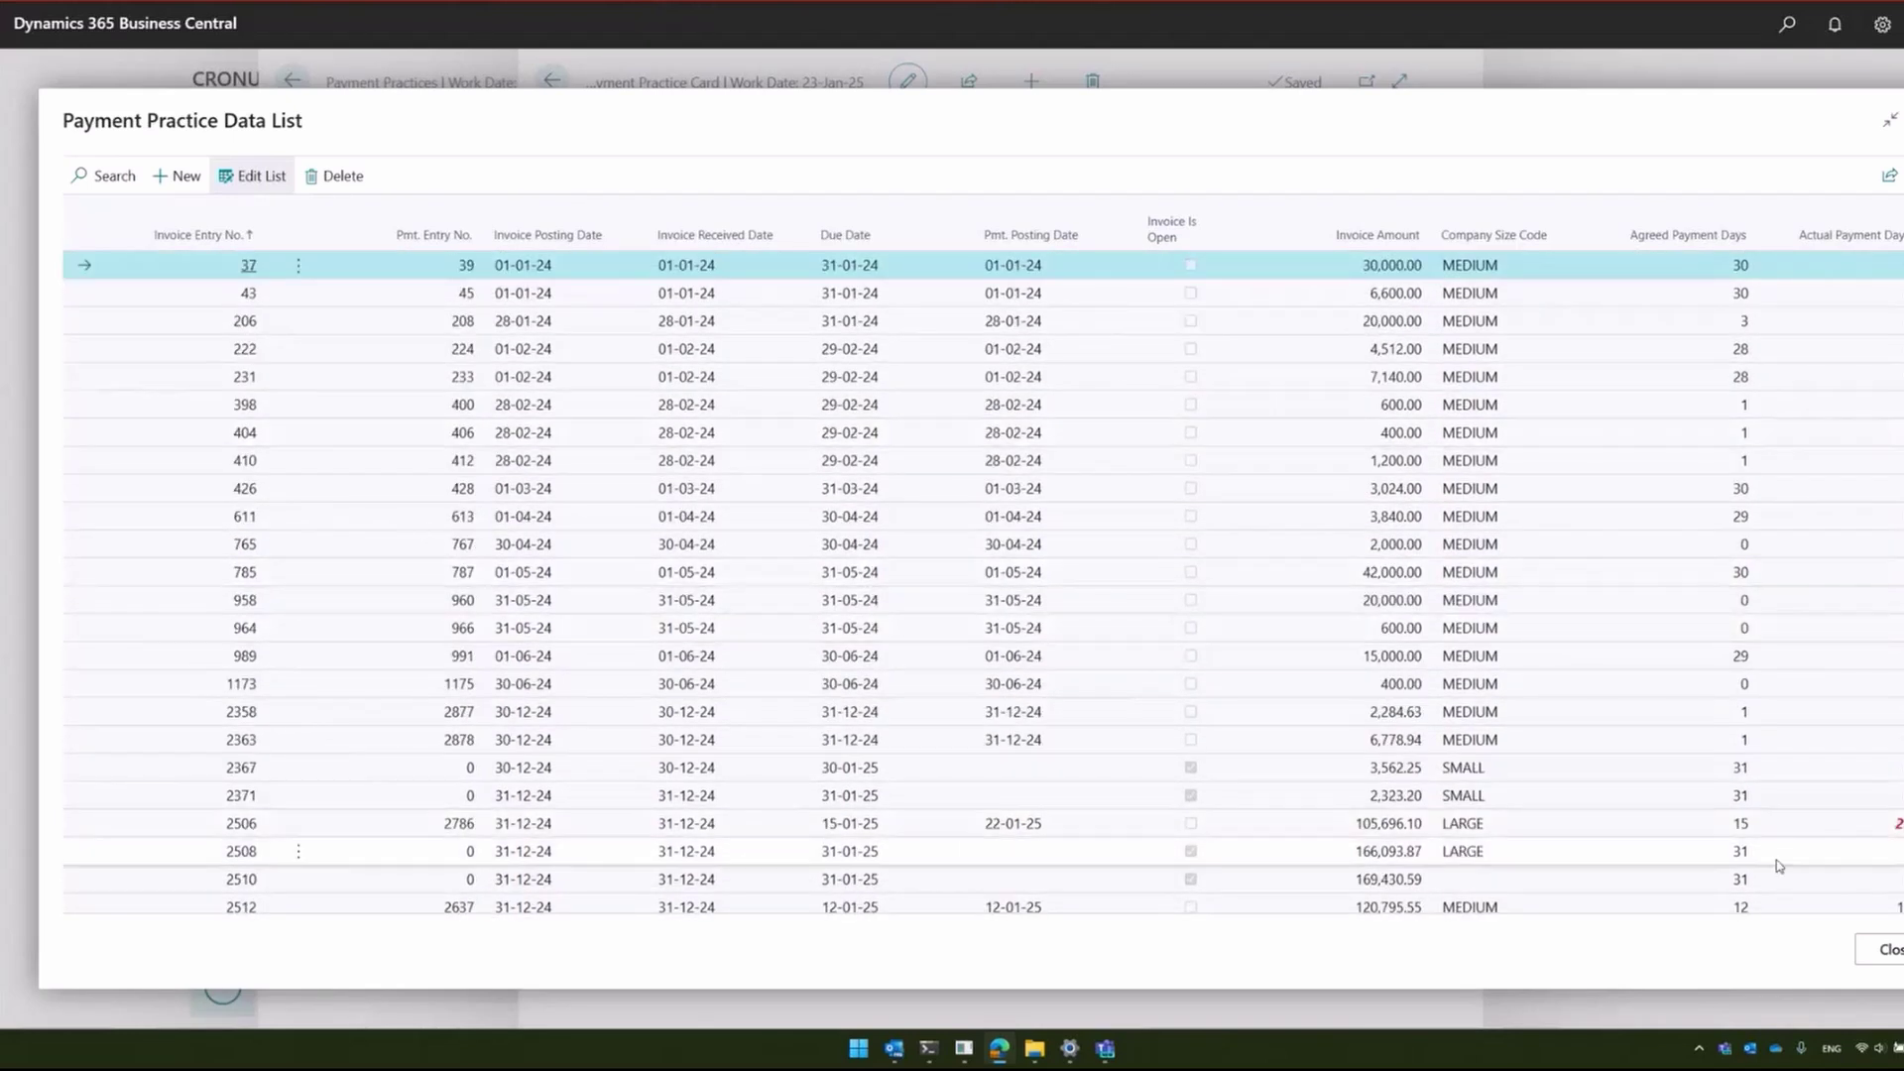
left_click(1887, 950)
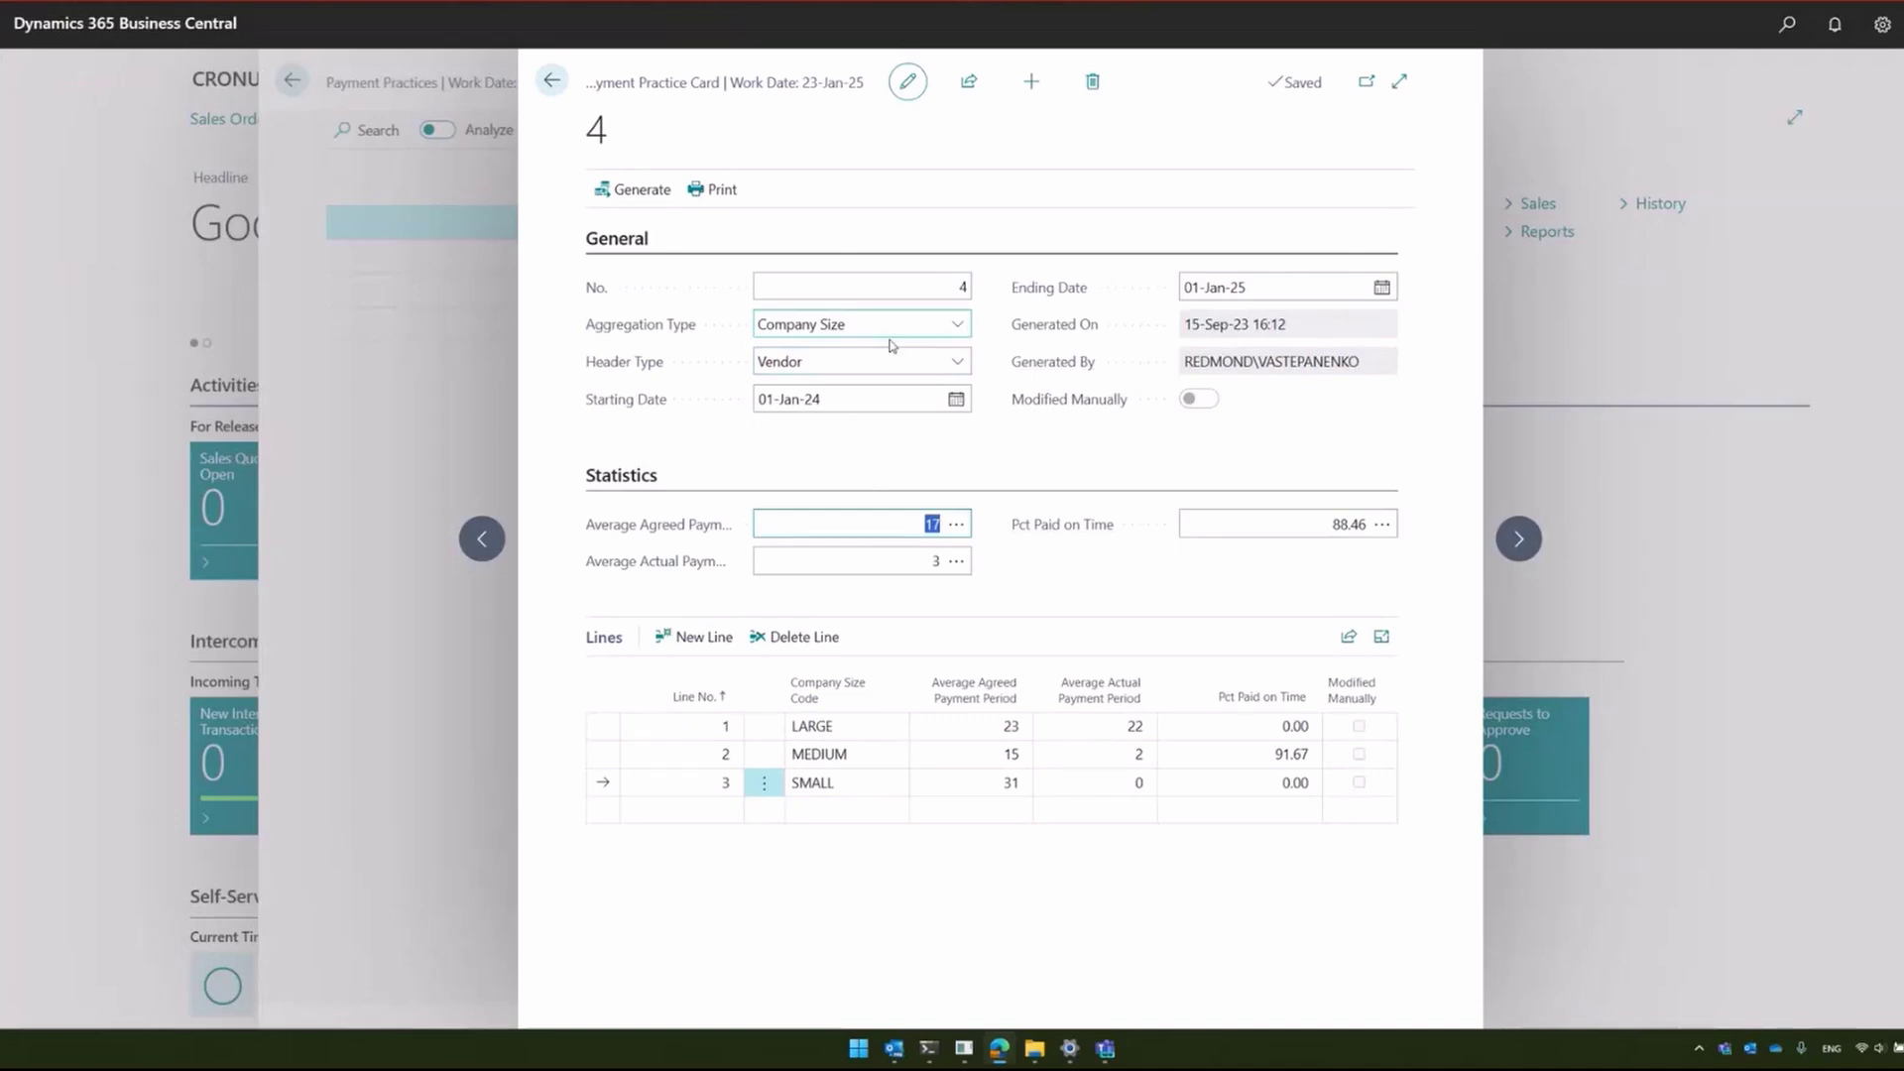
Print payment practice 4 and open the downloaded Payment Practice PDF report
left_click(714, 190)
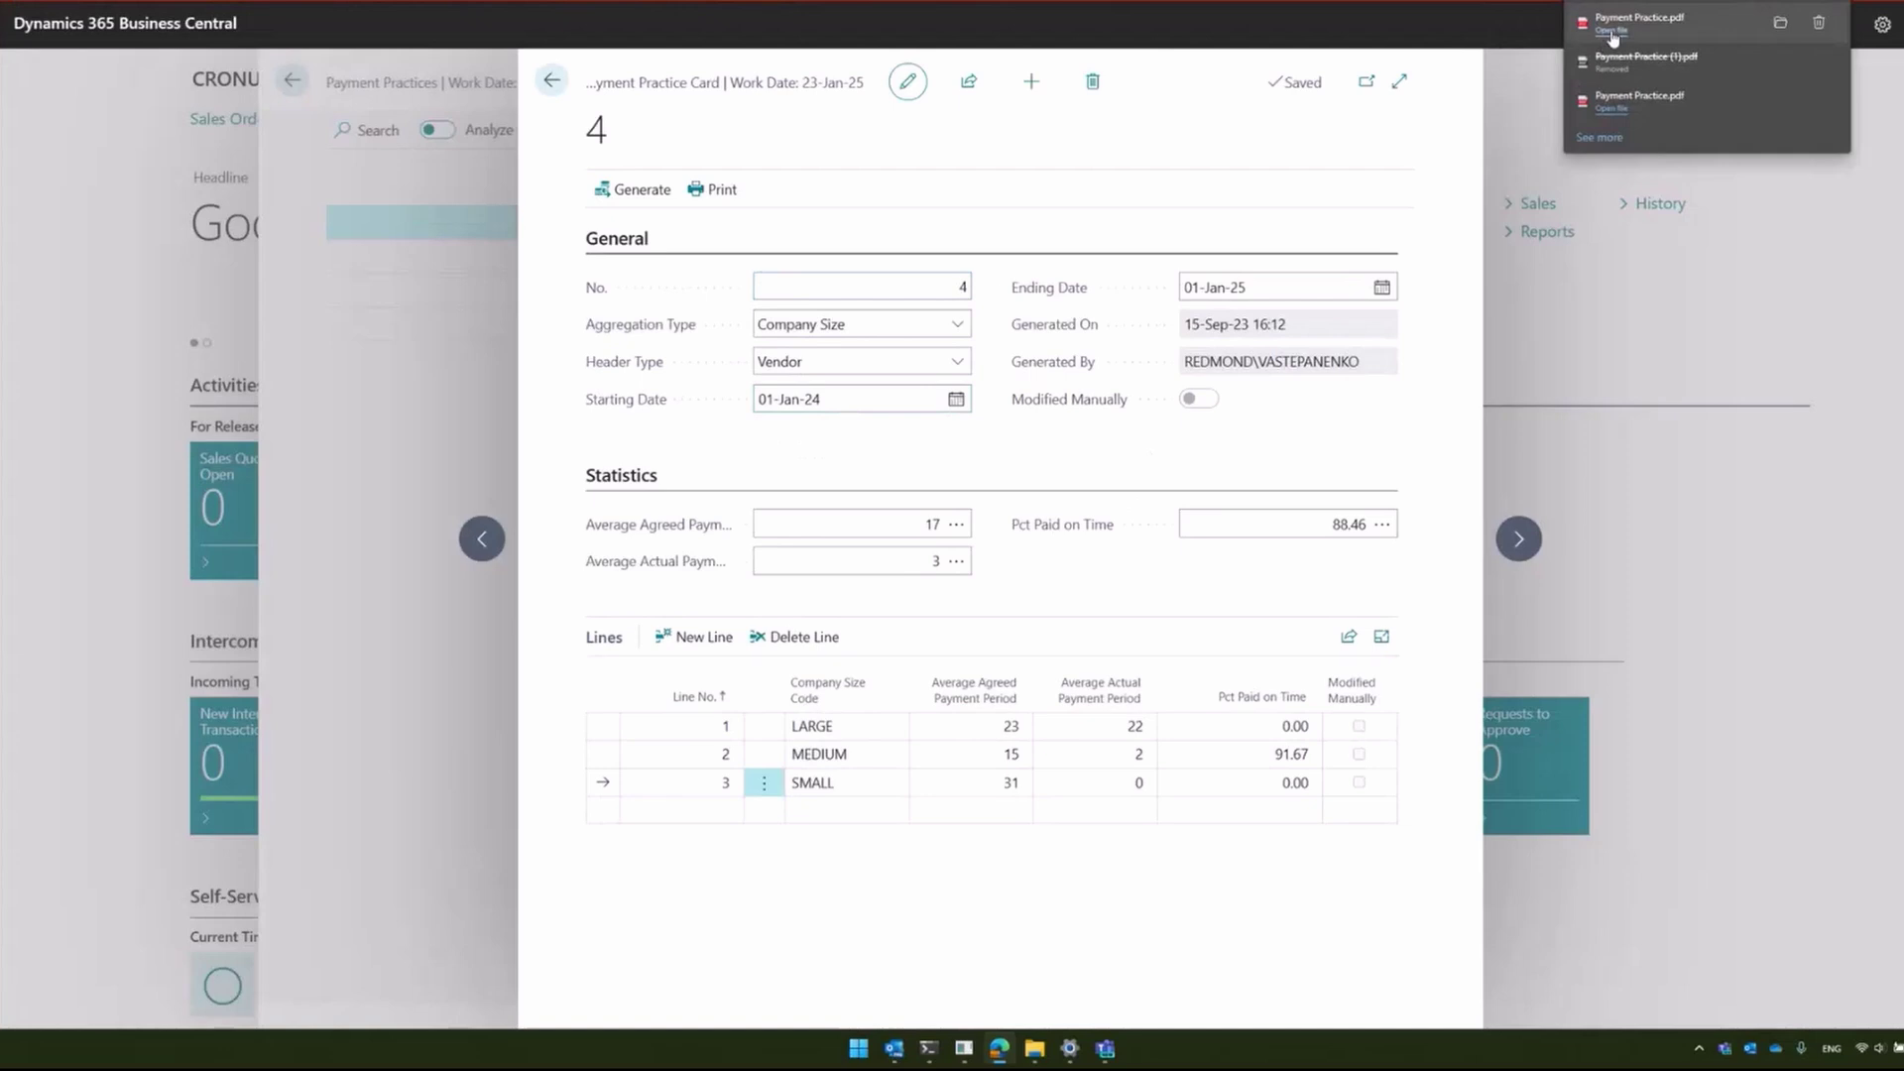
left_click(1641, 20)
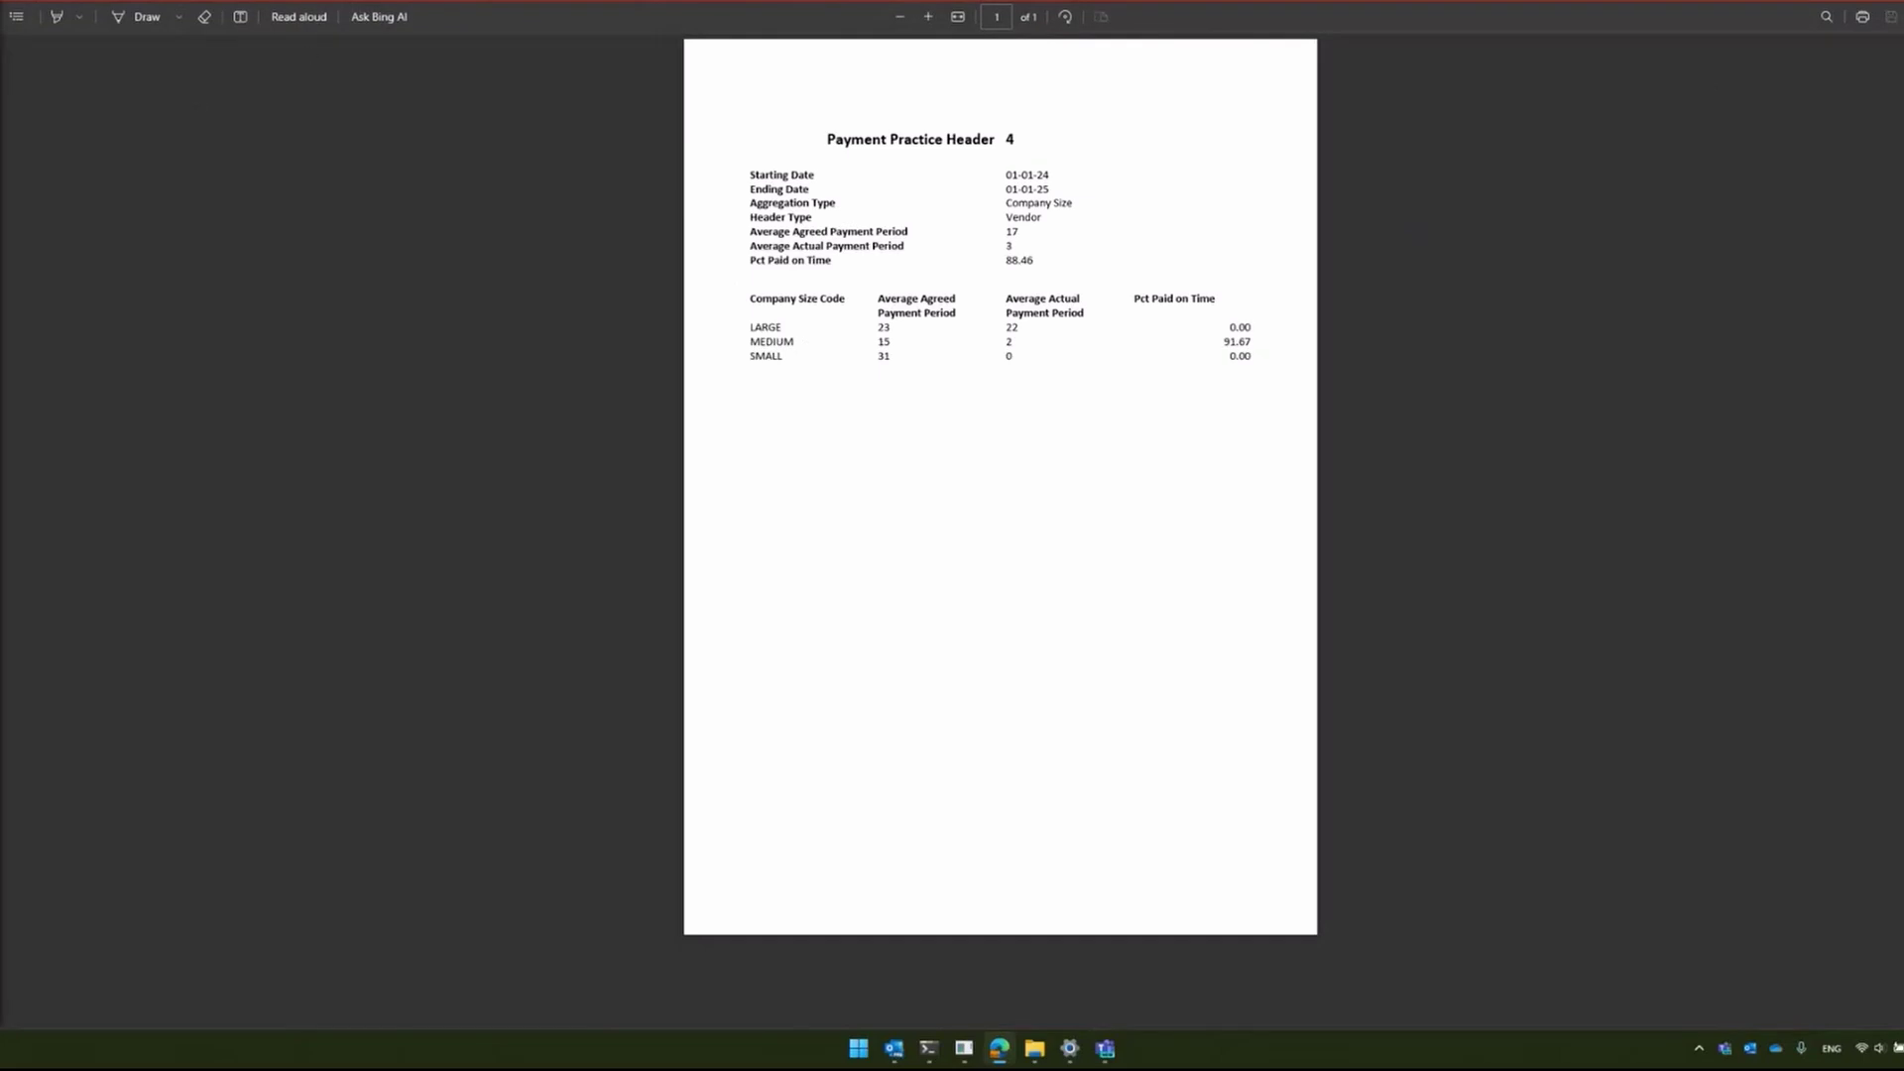
Close the PDF report and return to card 4, leaving aggregation at Company Size for now
mouse_move(5, 89)
left_click(180, 49)
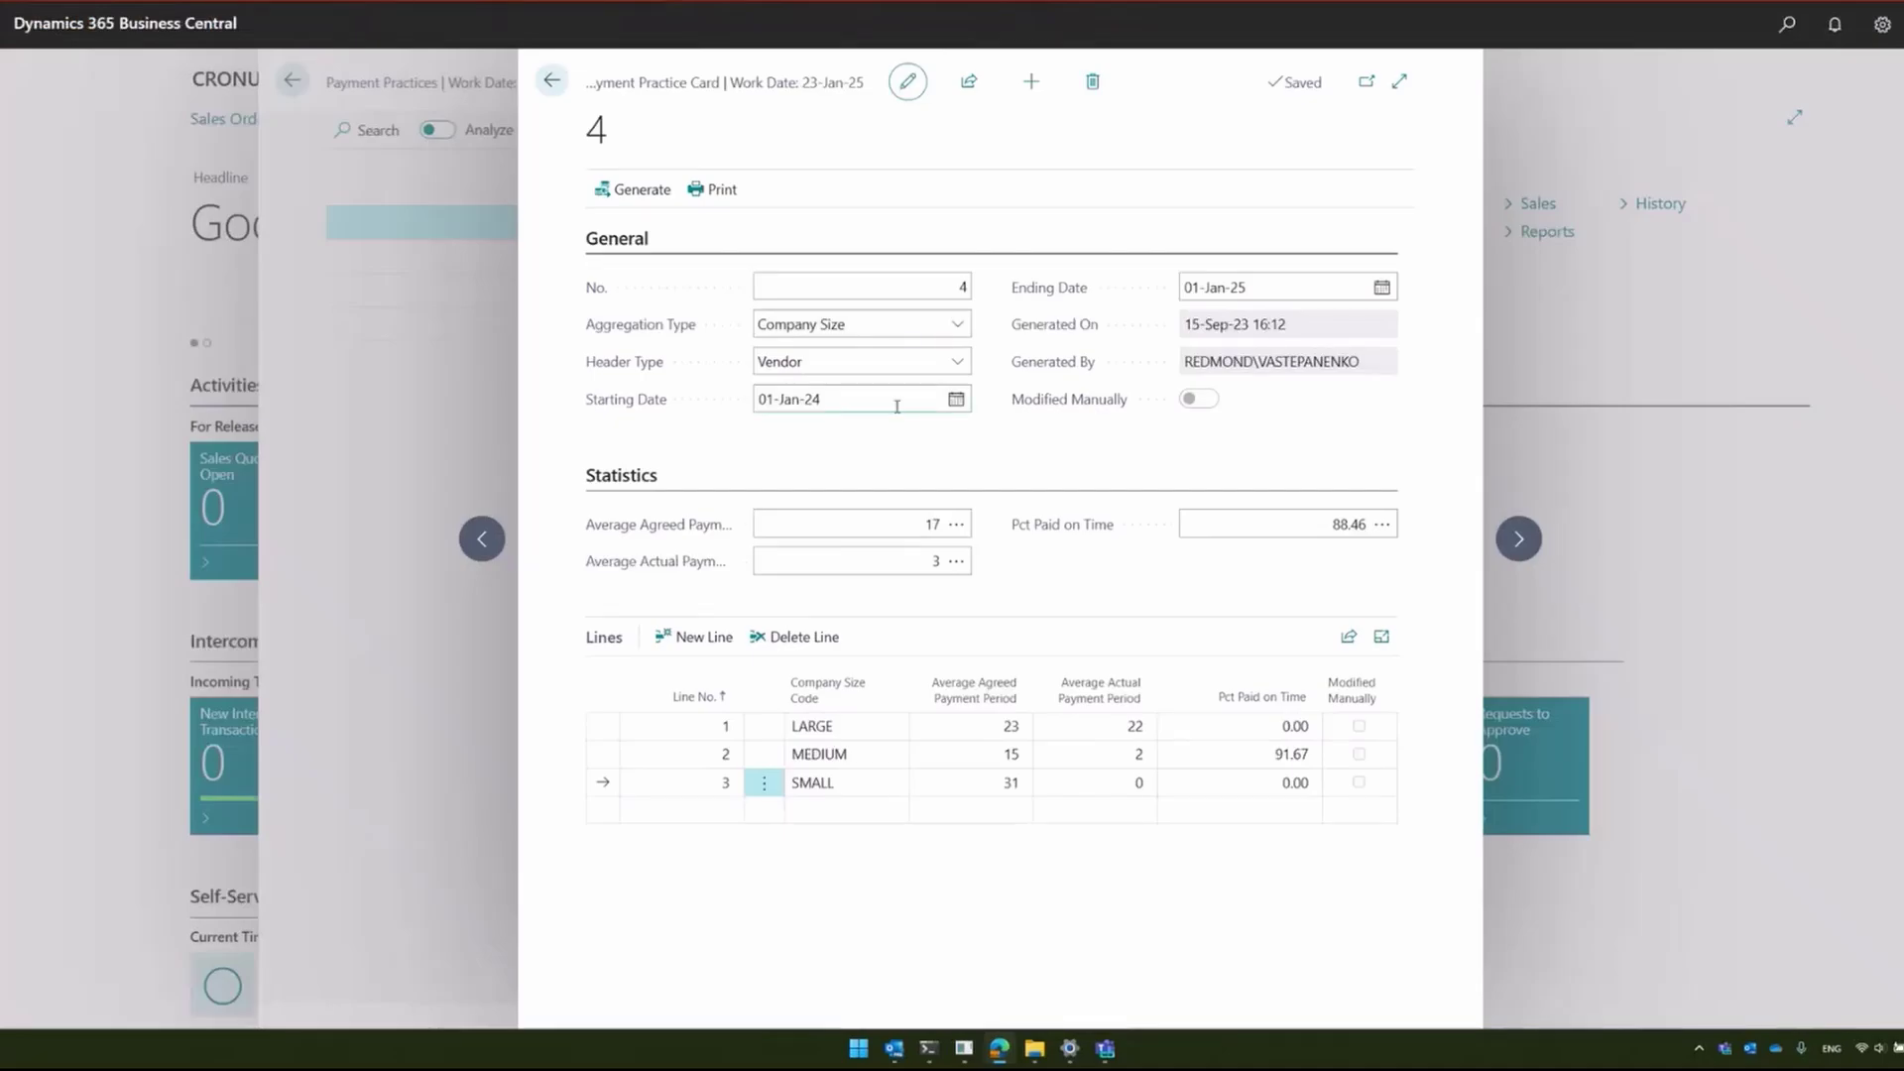
left_click(958, 327)
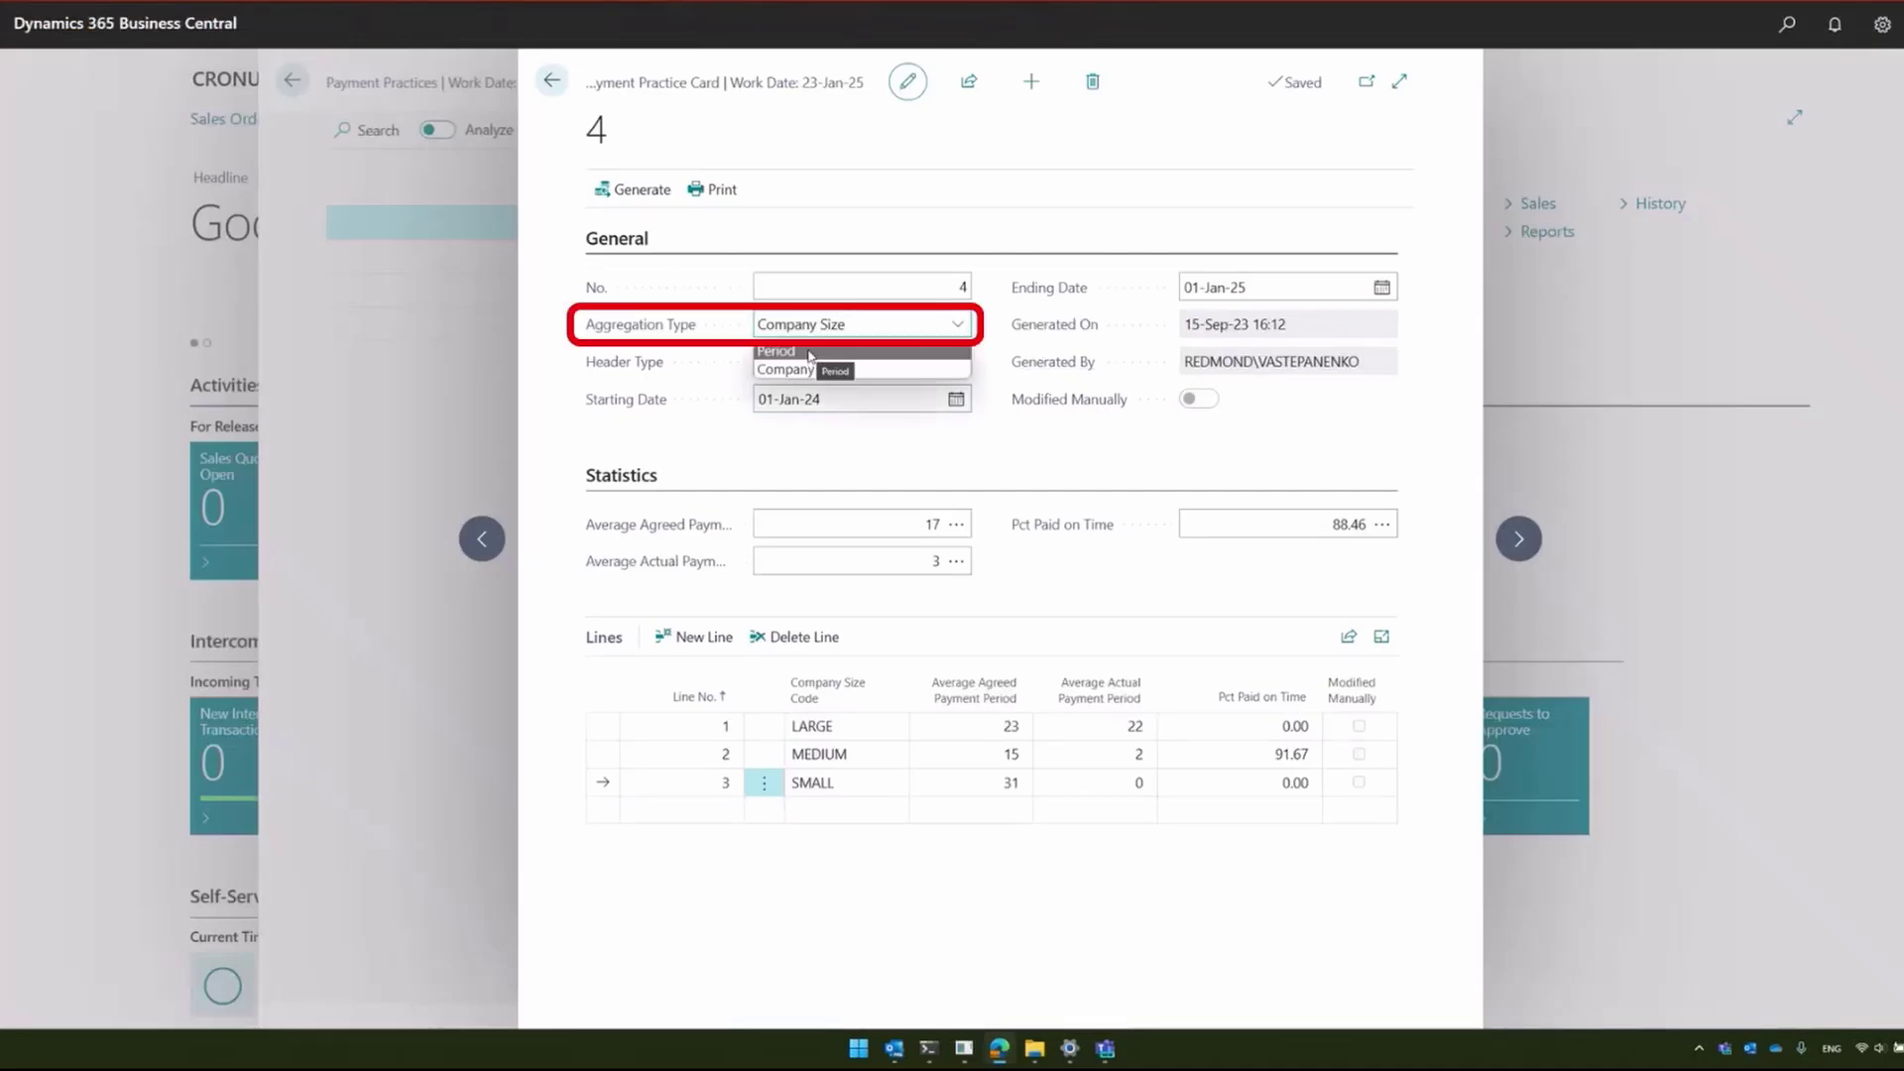
left_click(957, 324)
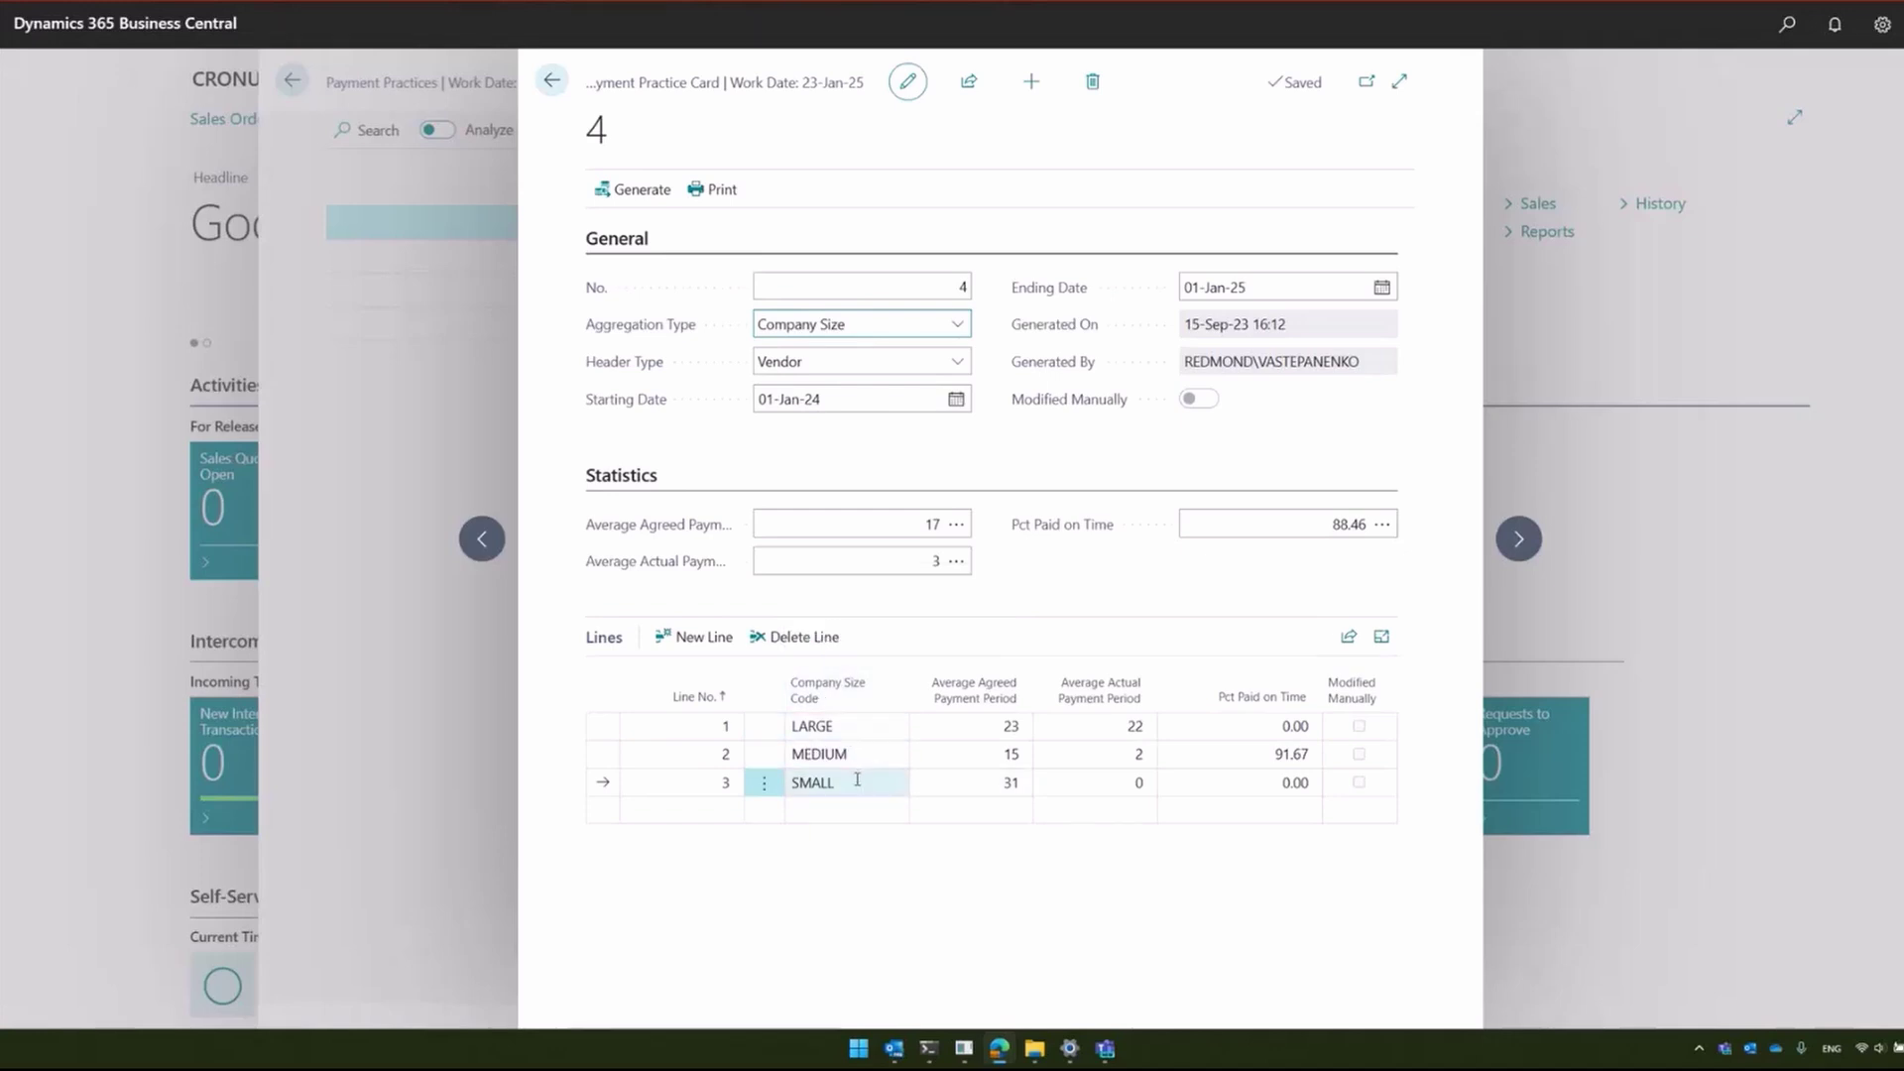
Change aggregation type to Period, accept deleting the company-size lines, and regenerate the card
left_click(967, 328)
left_click(861, 349)
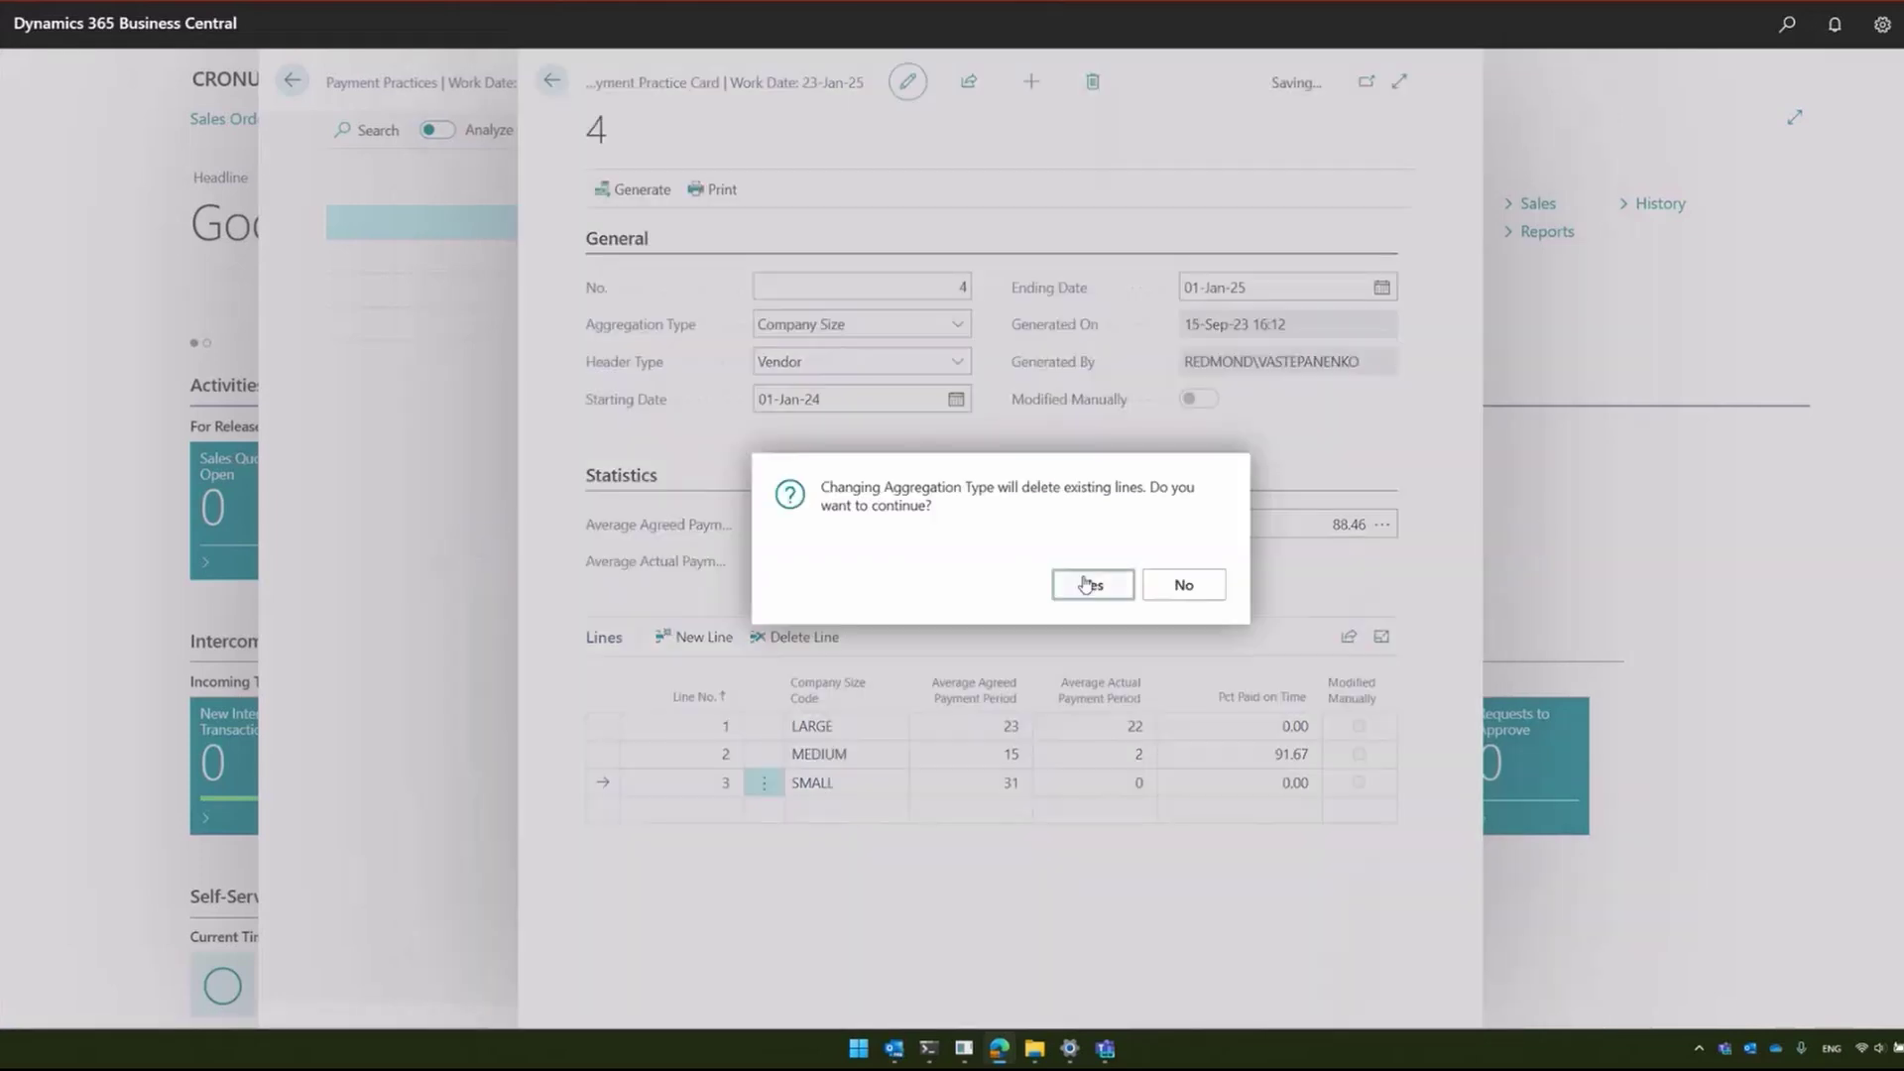
left_click(1088, 584)
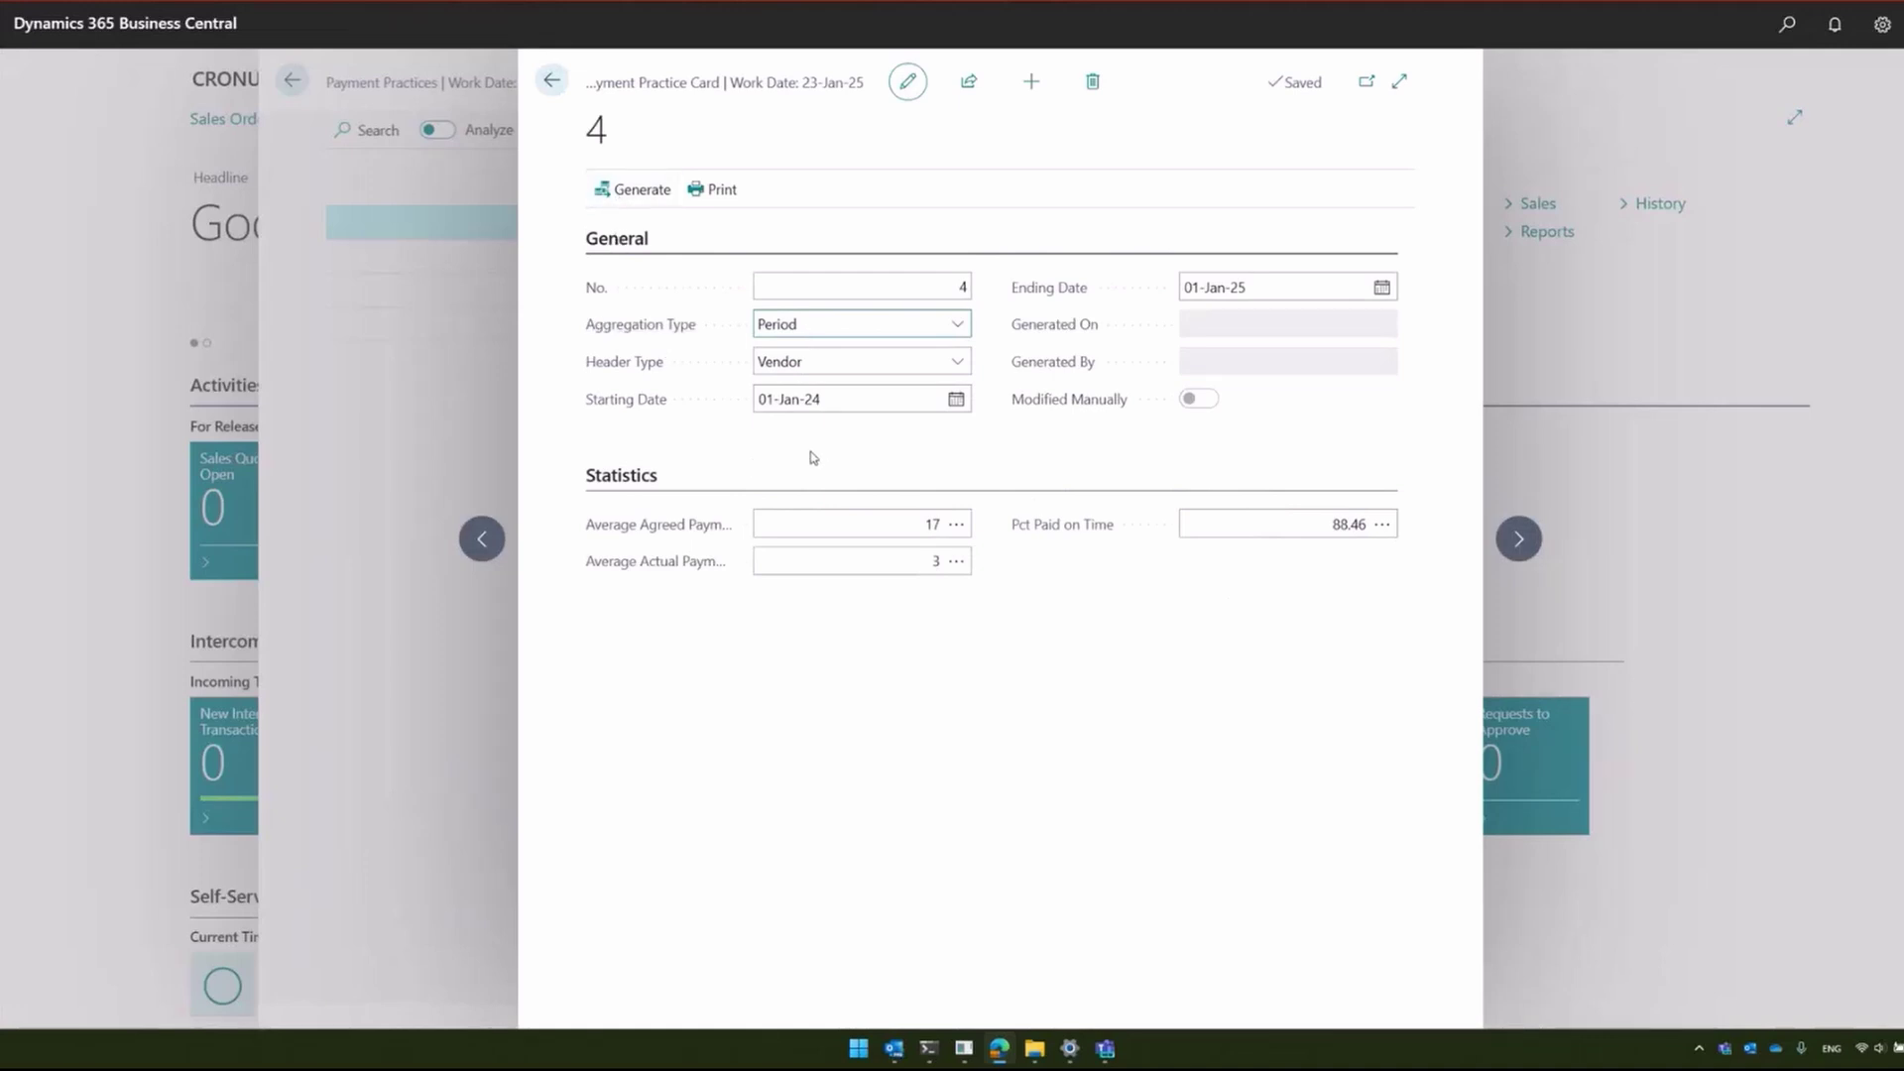
left_click(623, 198)
Expand the four day-range lines and drill into the 20 invoices behind a Pct Paid value
left_click(636, 623)
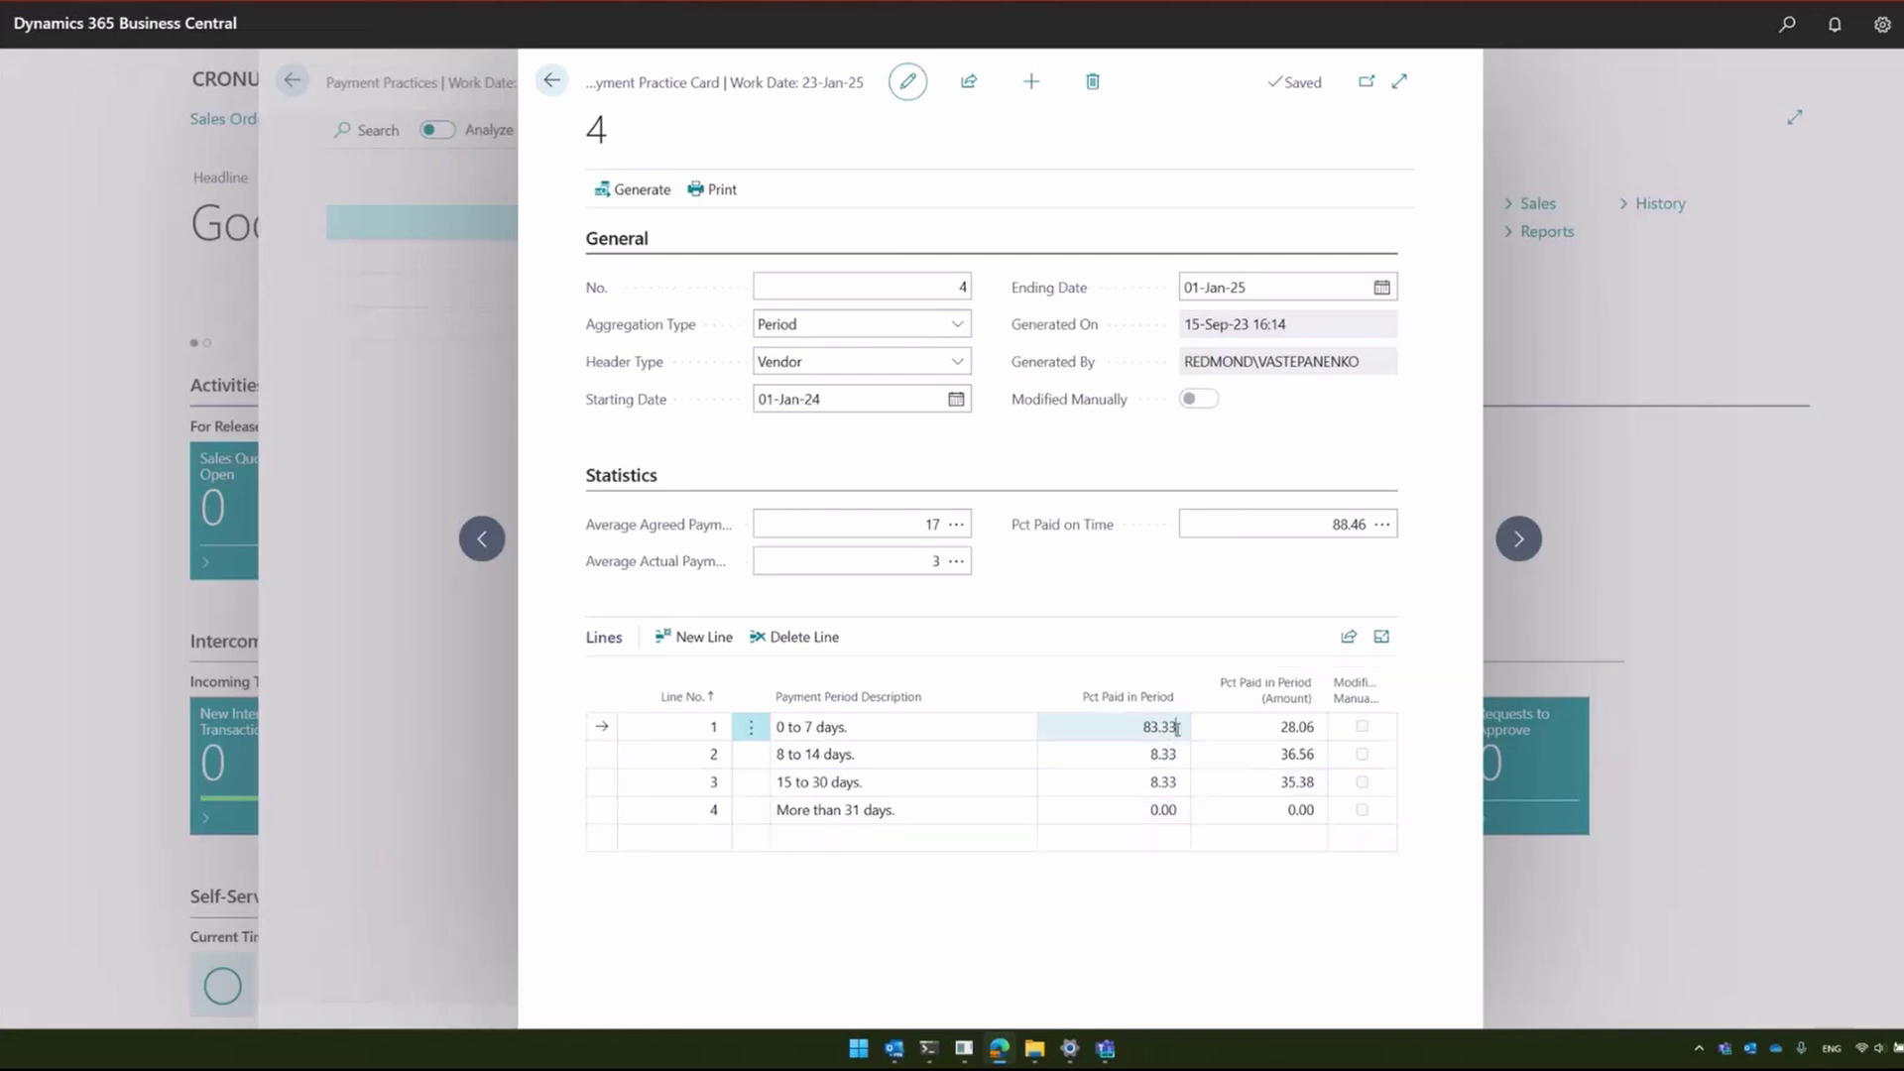
left_click(1135, 782)
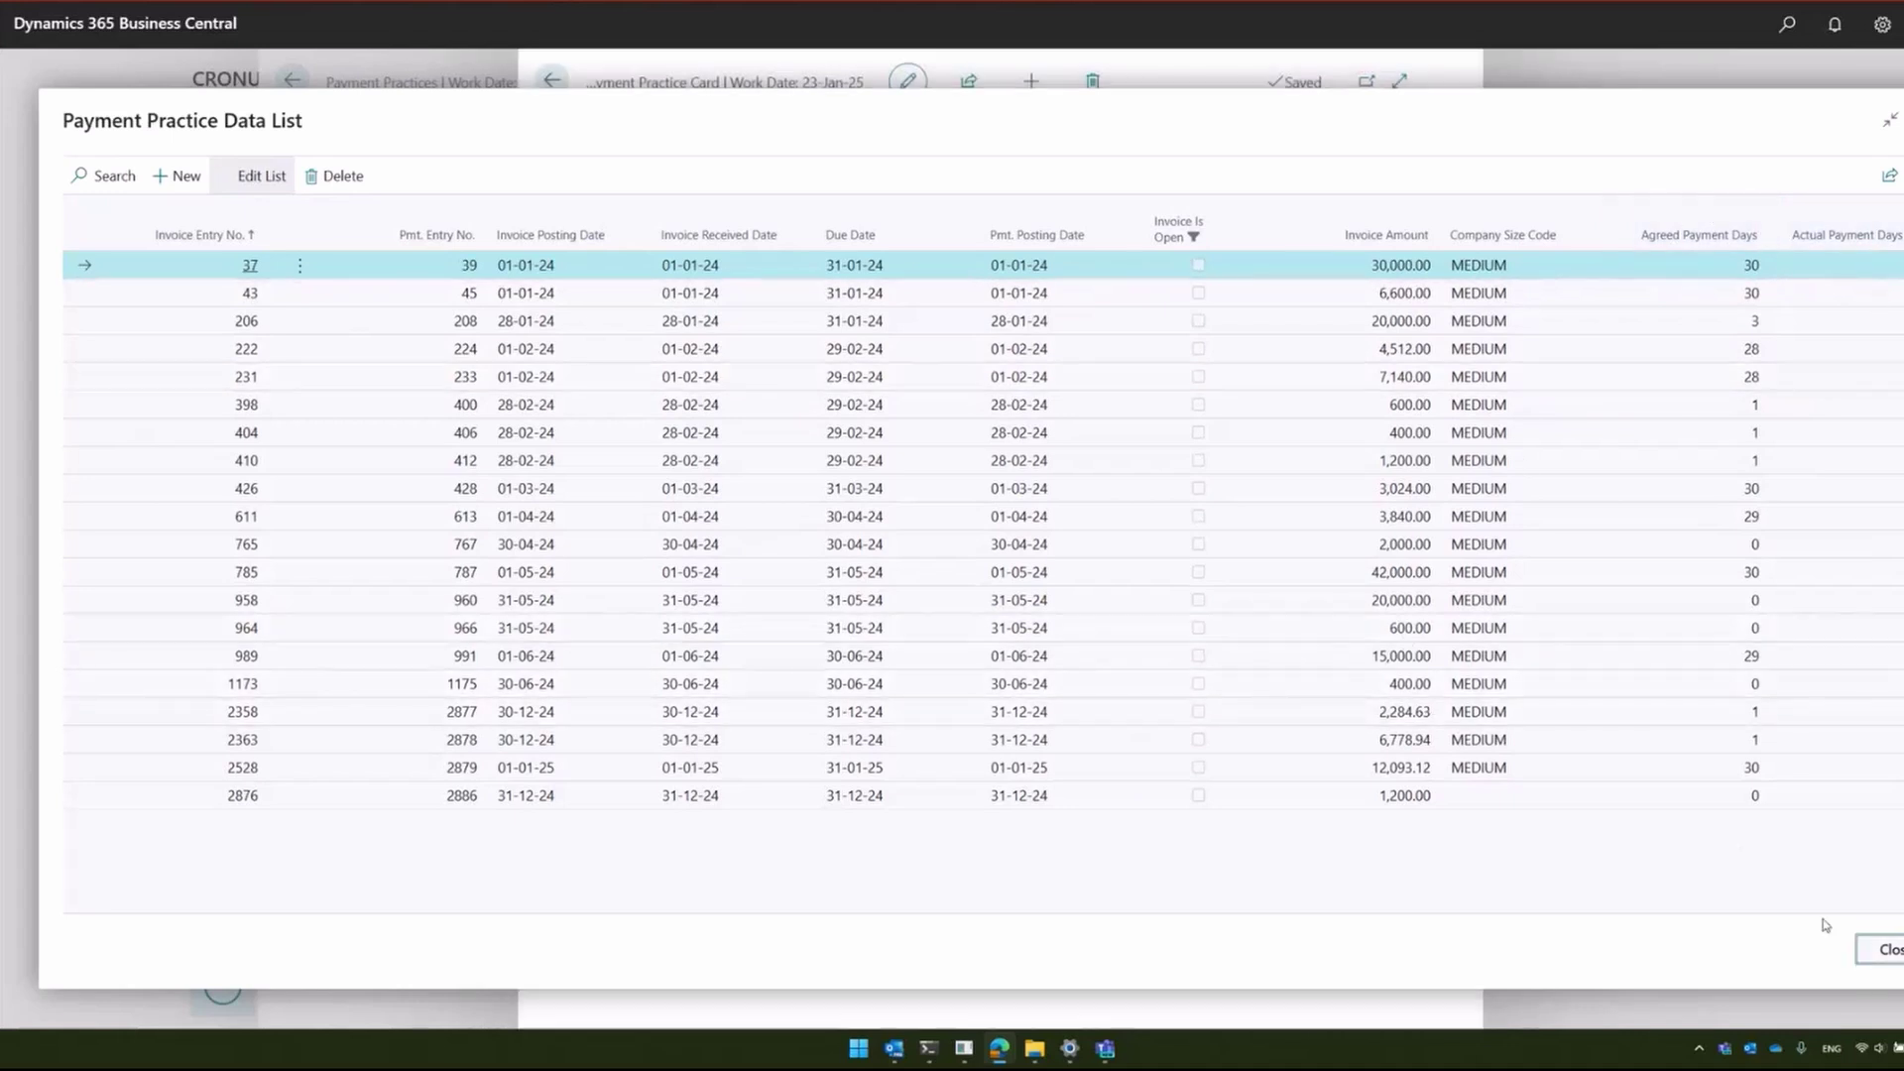
Close the Payment Practice Data List, returning to card 4's lines at 83.33, 8.33, 8.33 and 0%
left_click(1878, 947)
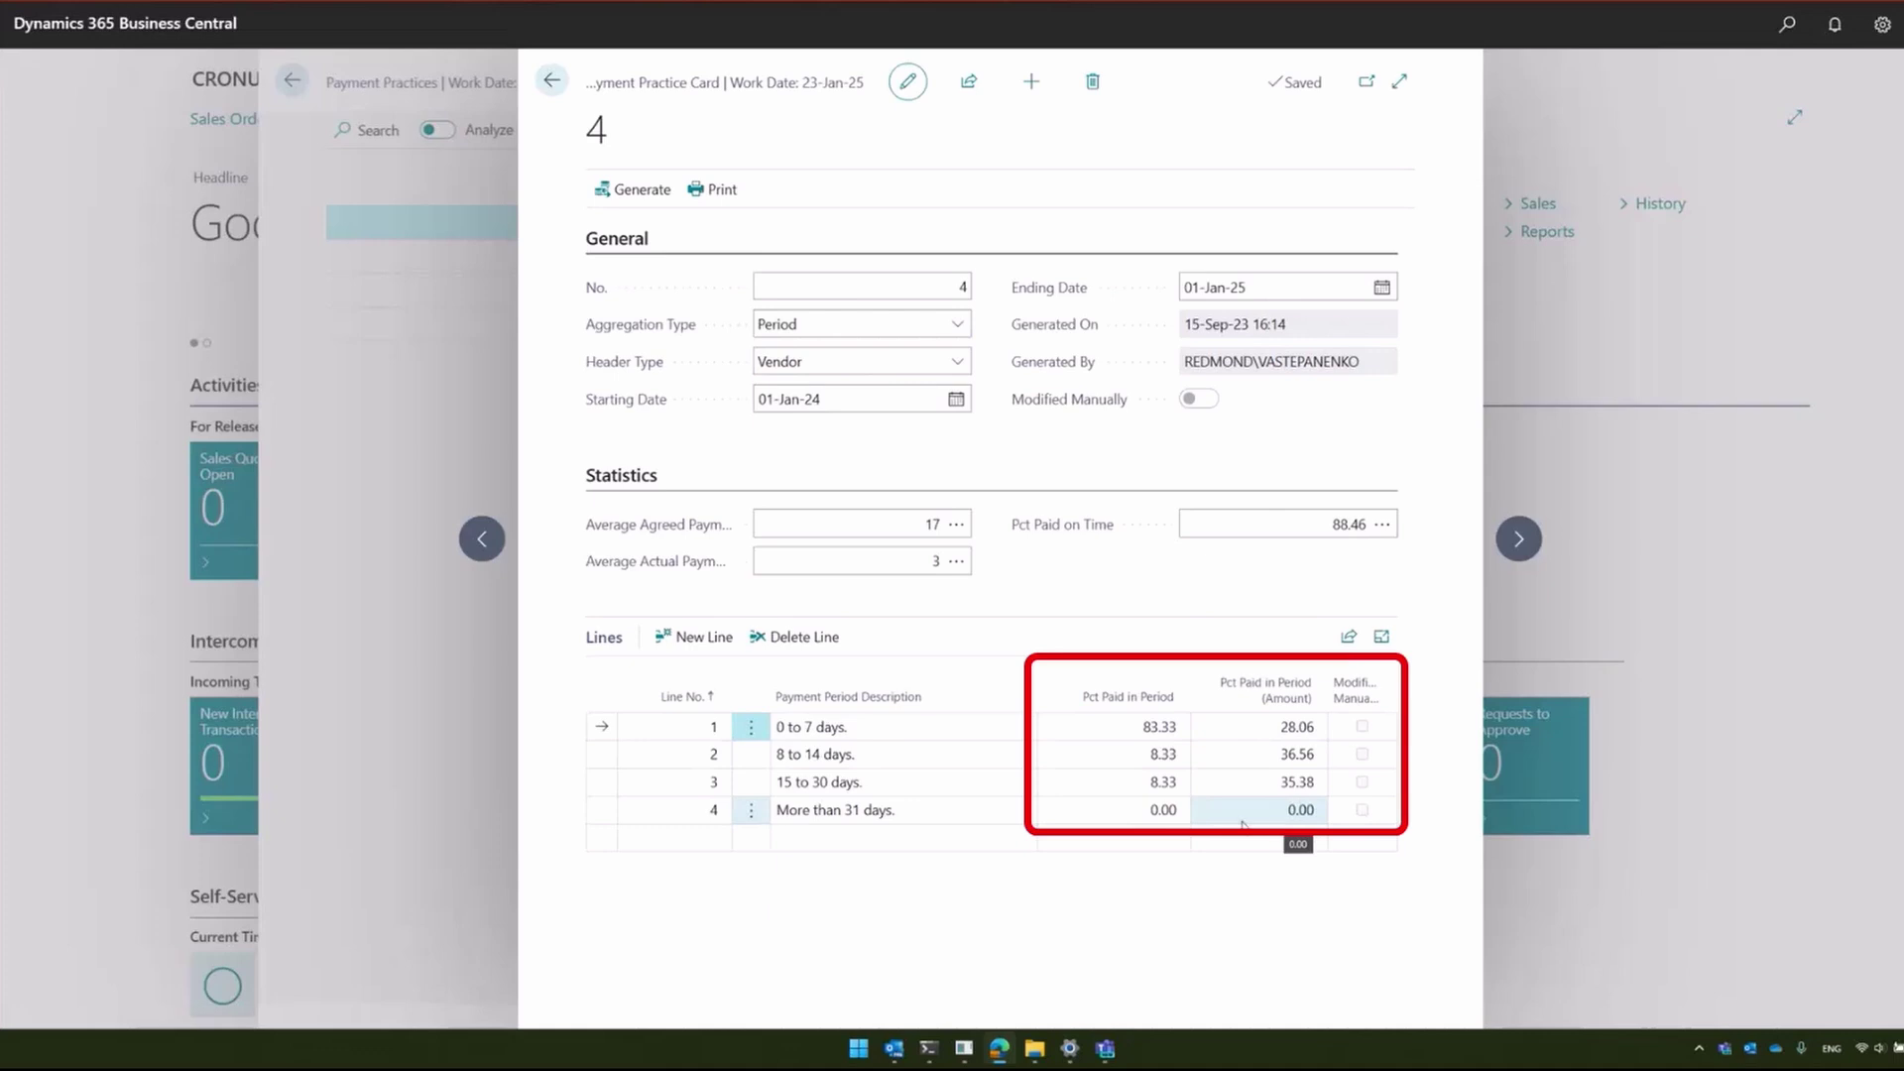
left_click(1099, 699)
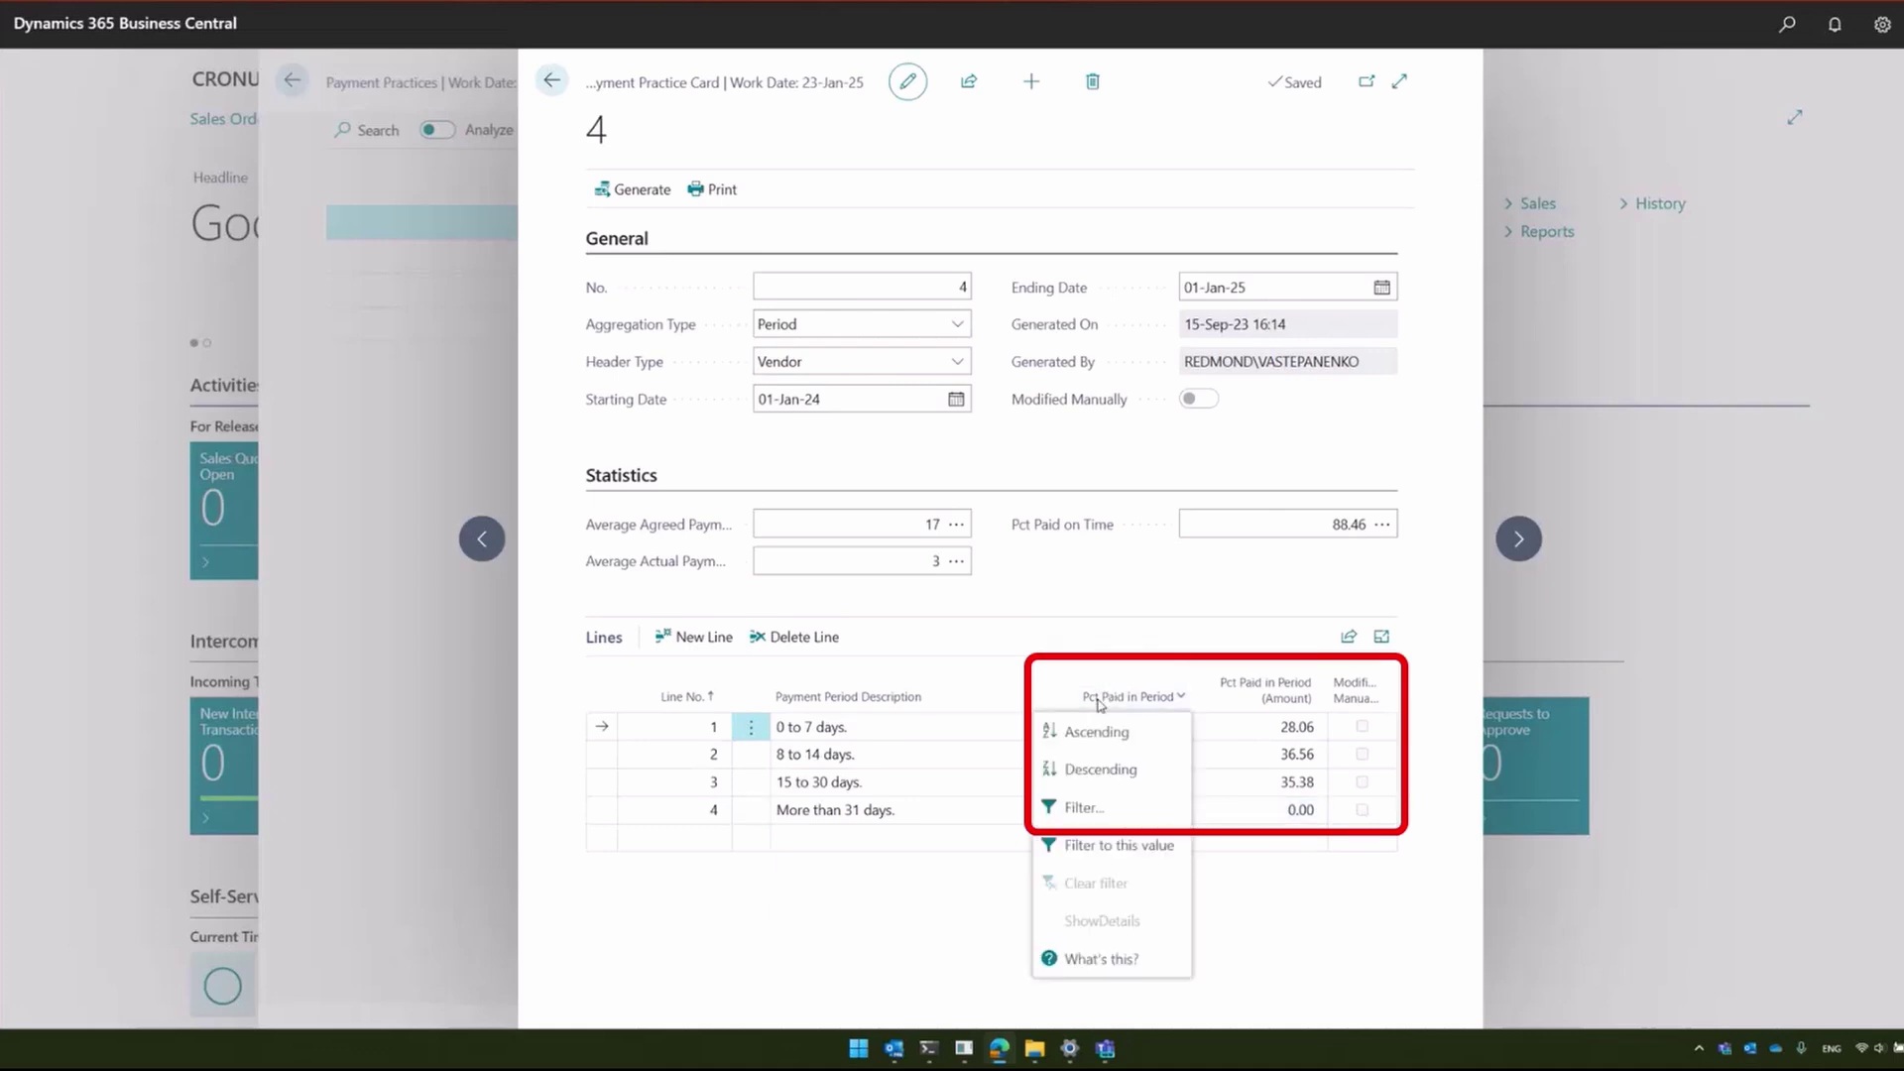
key("Escape")
left_click(1269, 716)
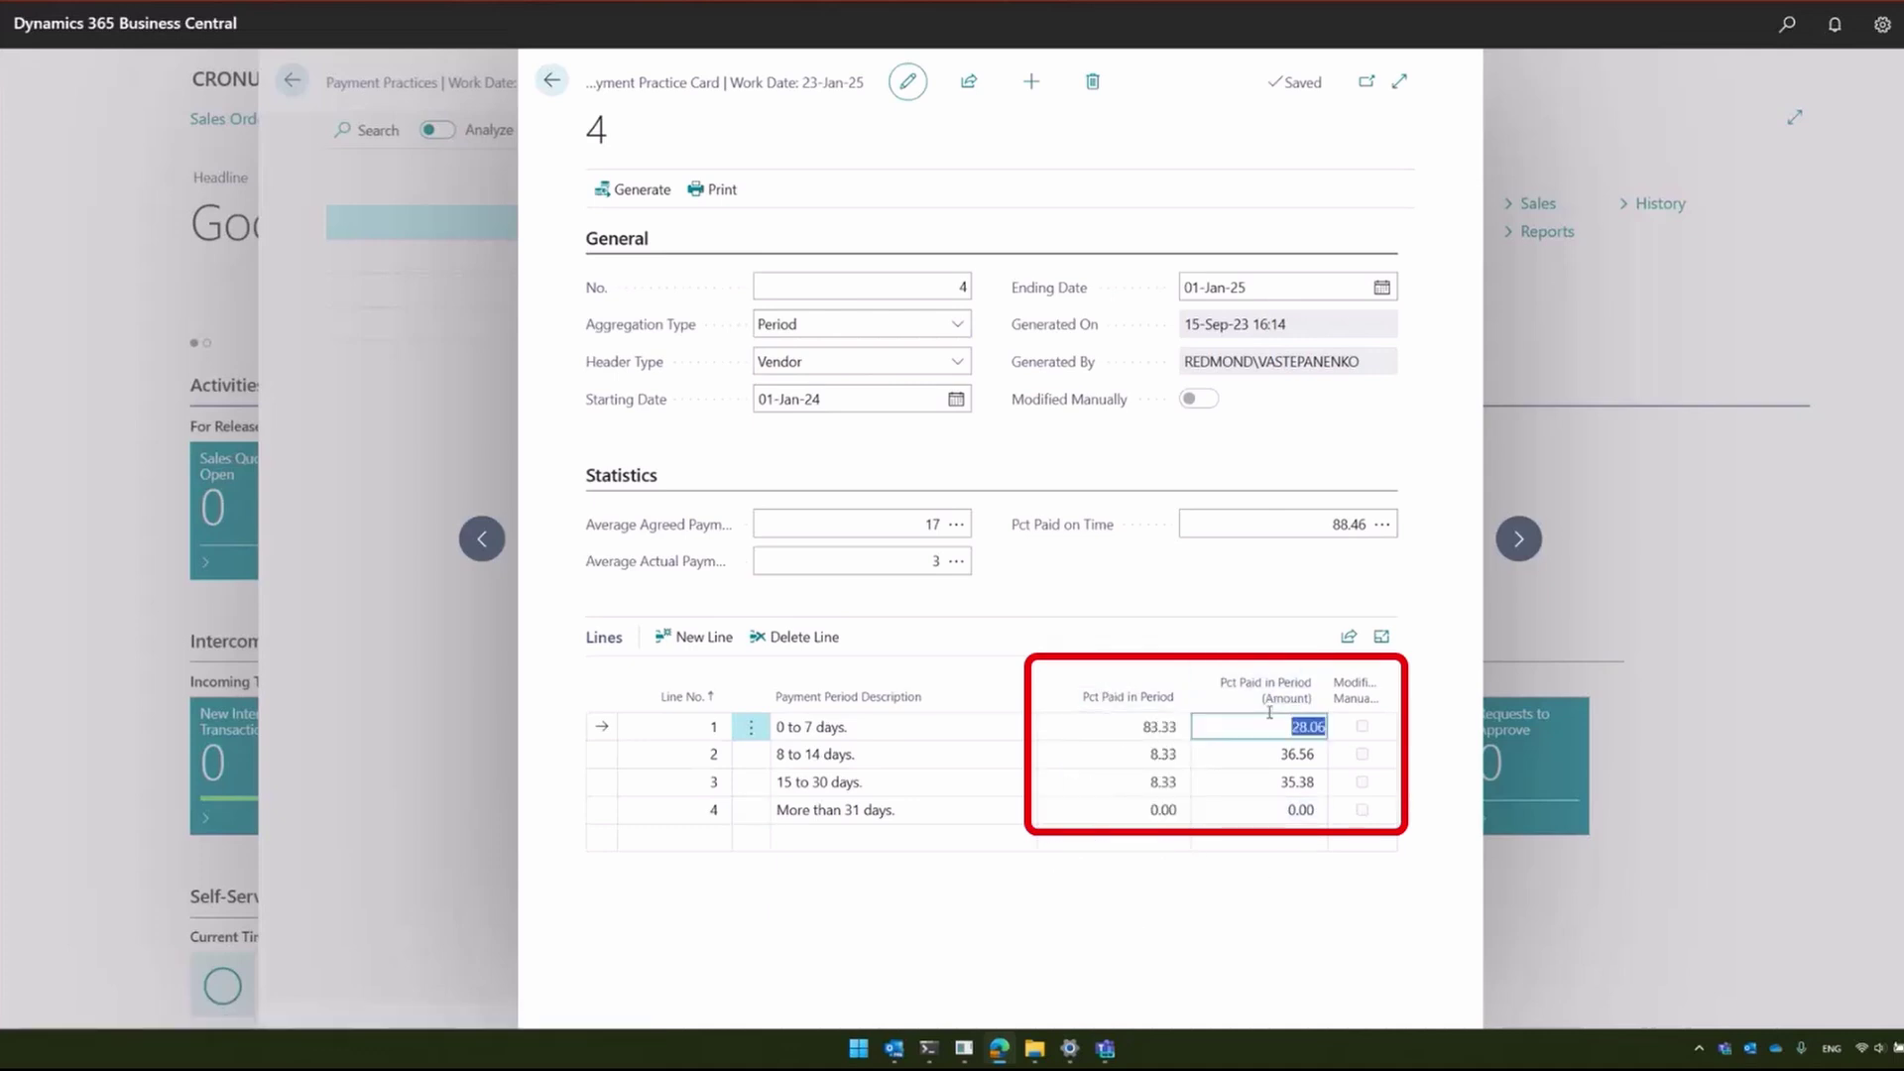
left_click(1100, 729)
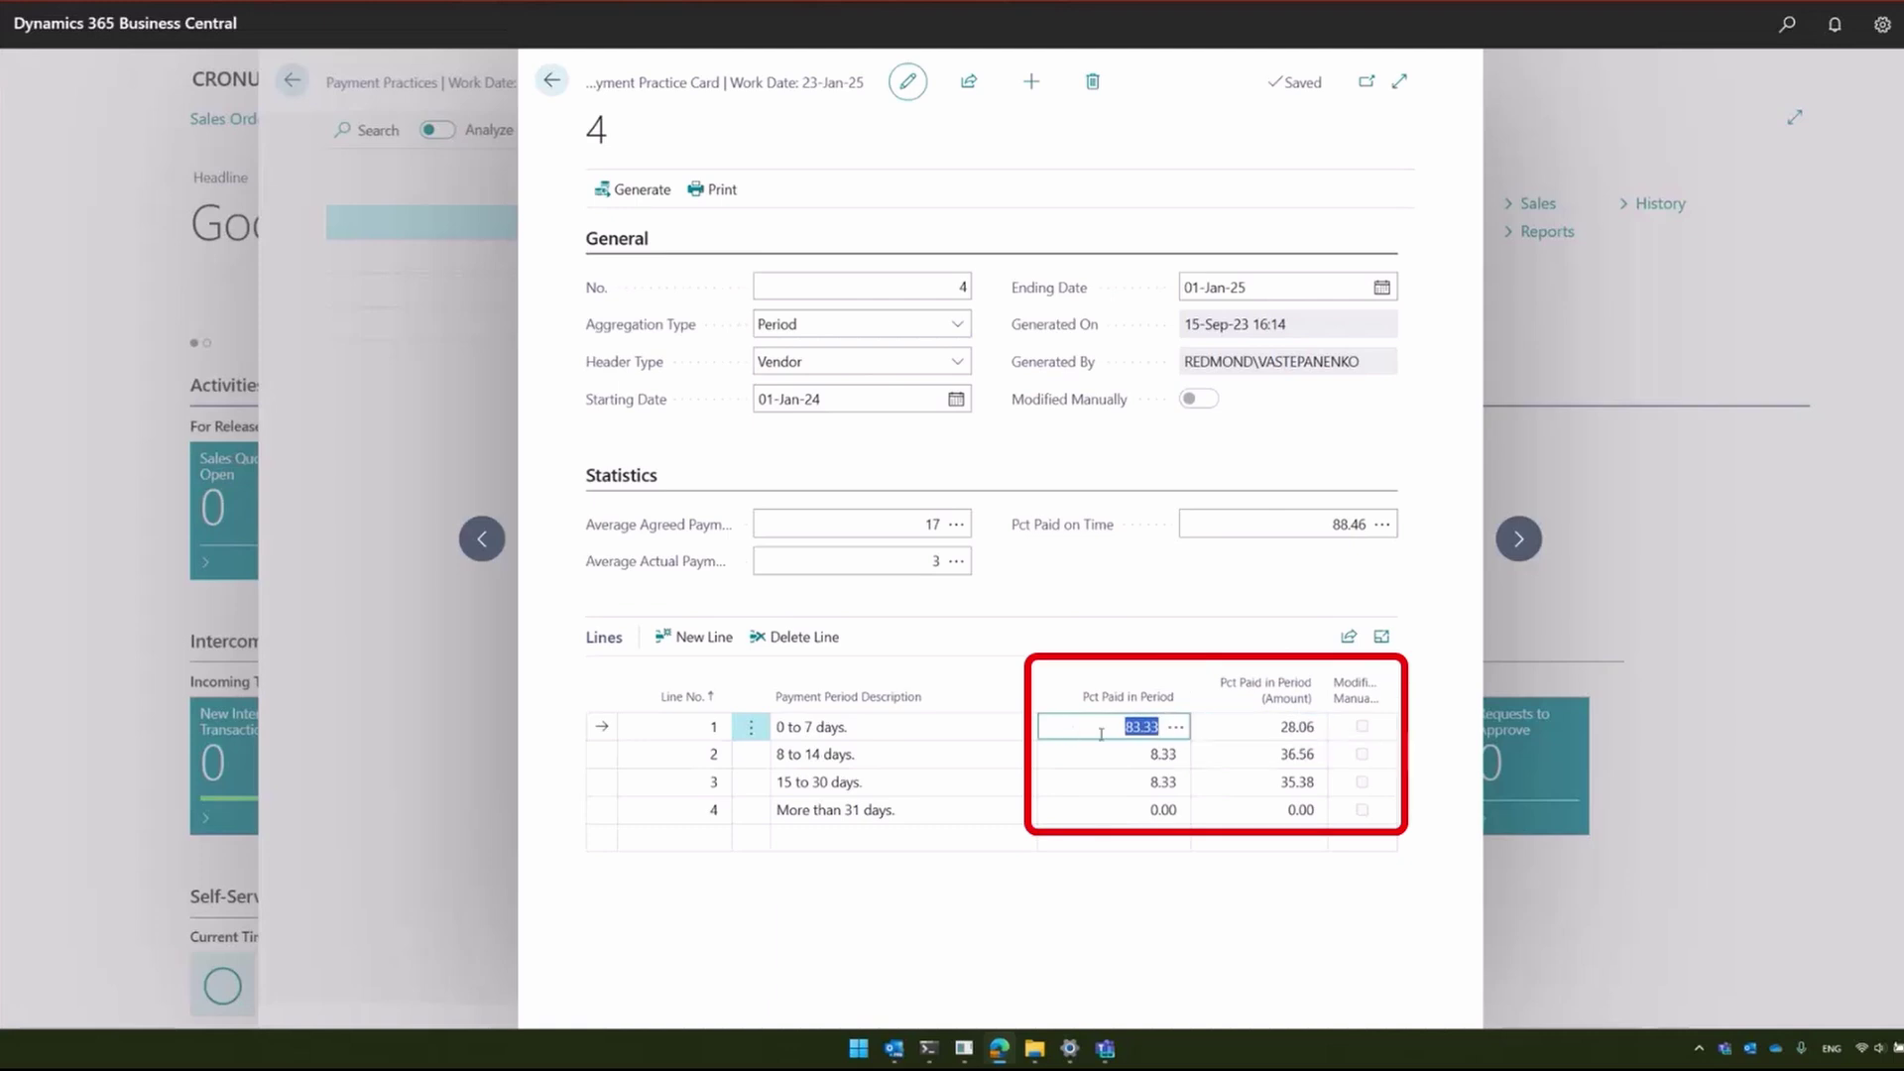
key("Escape")
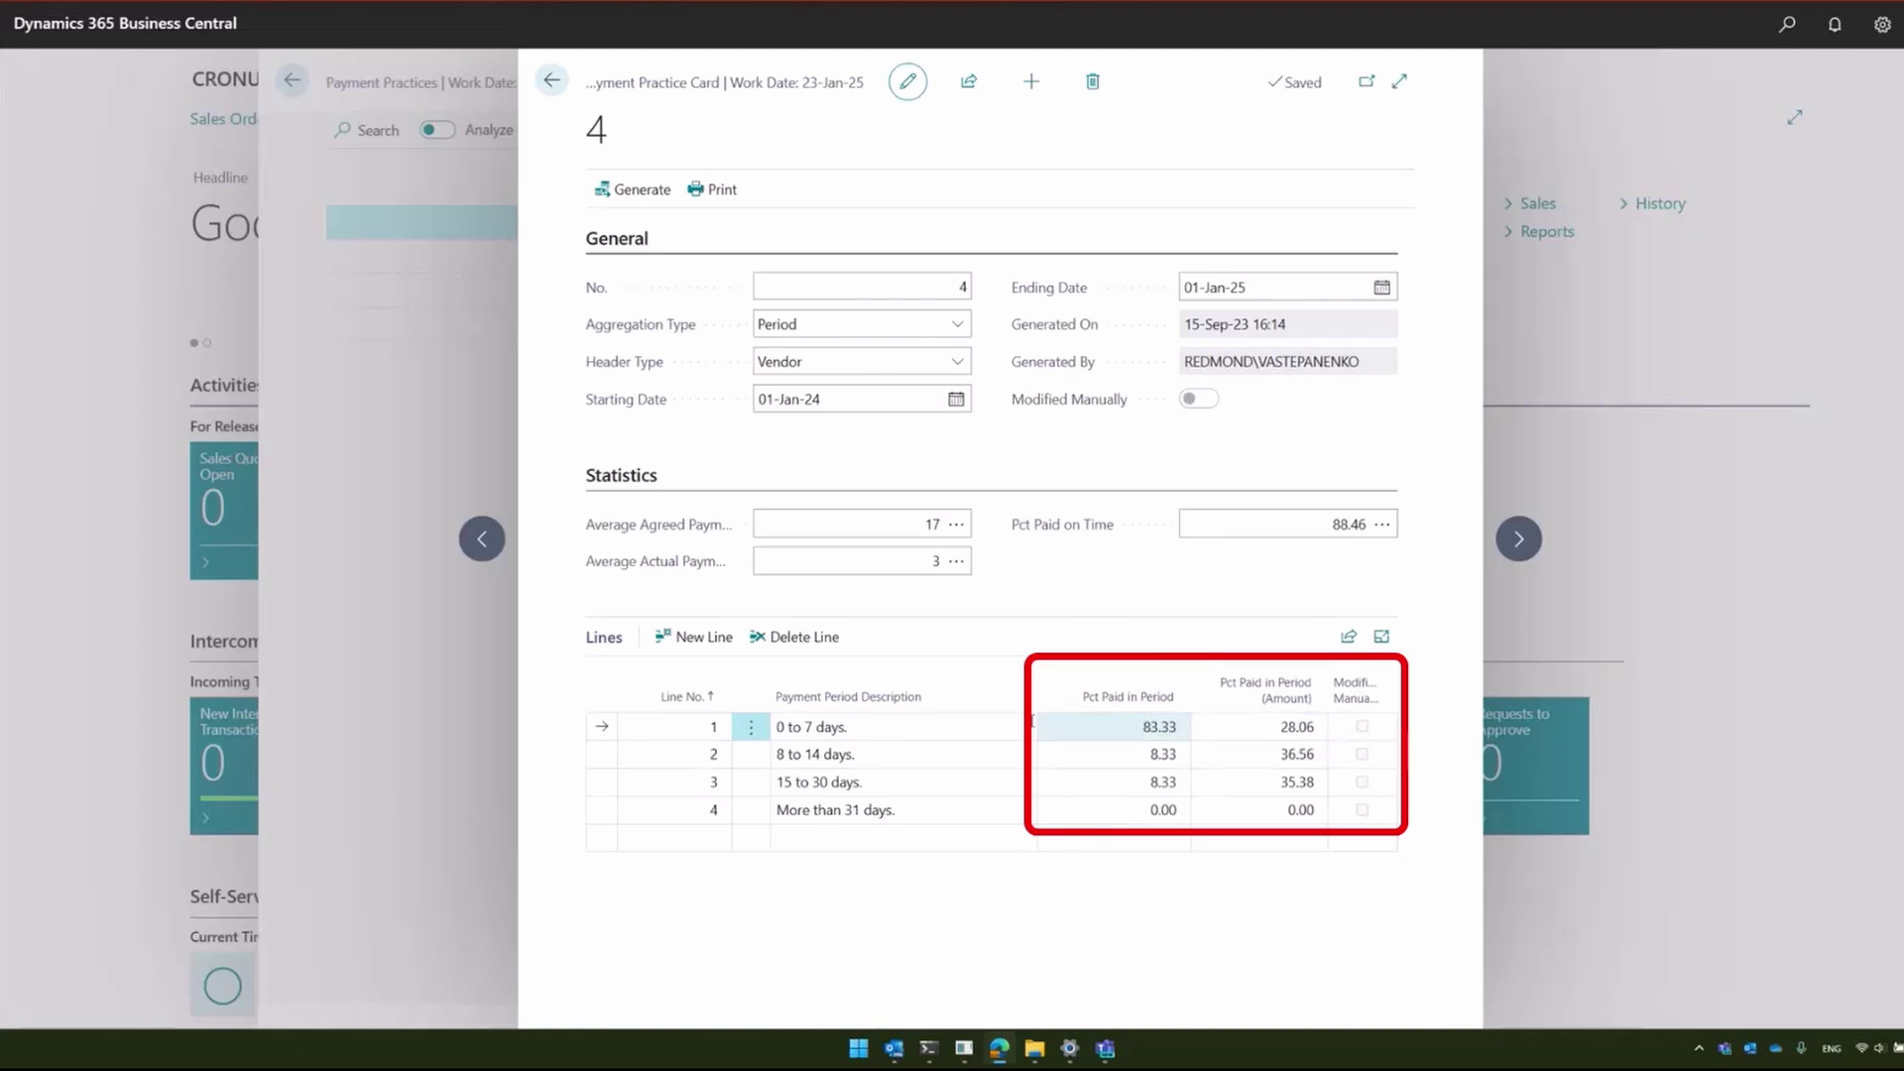
left_click(901, 727)
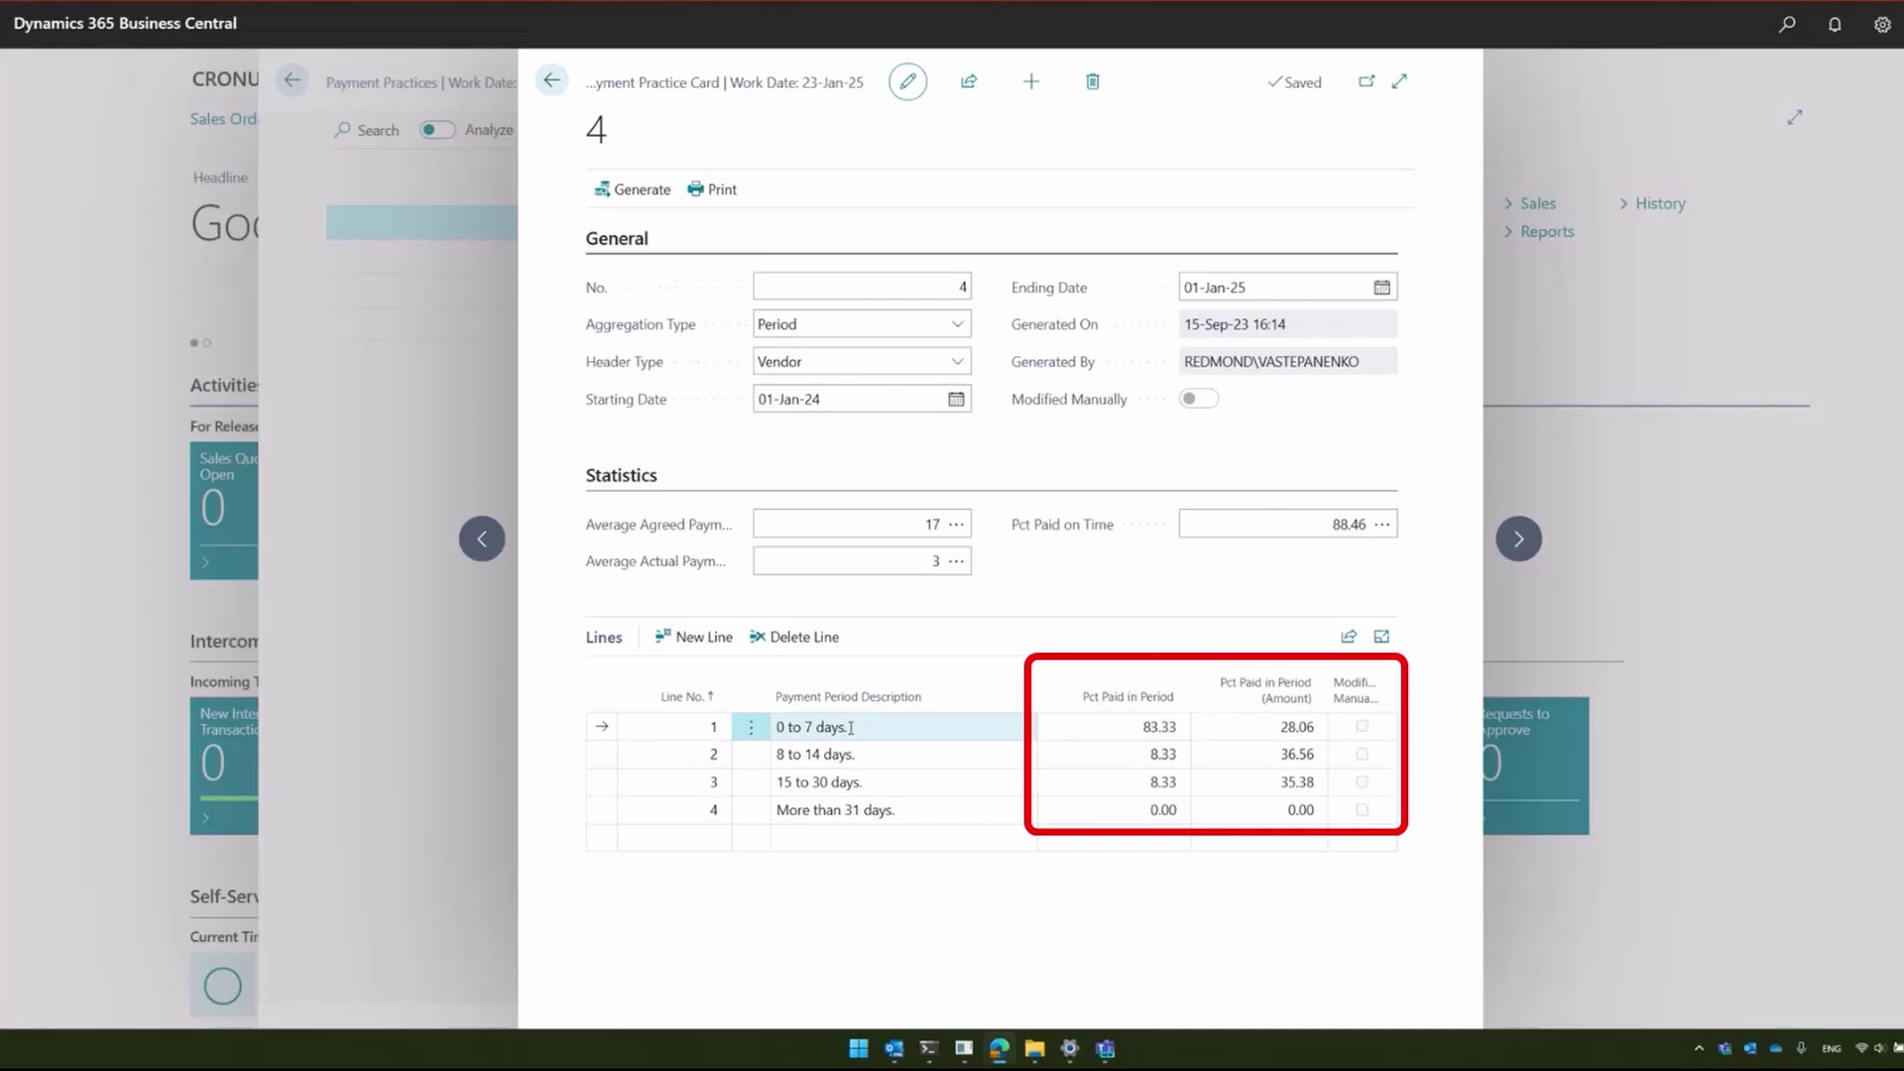
left_click(1282, 727)
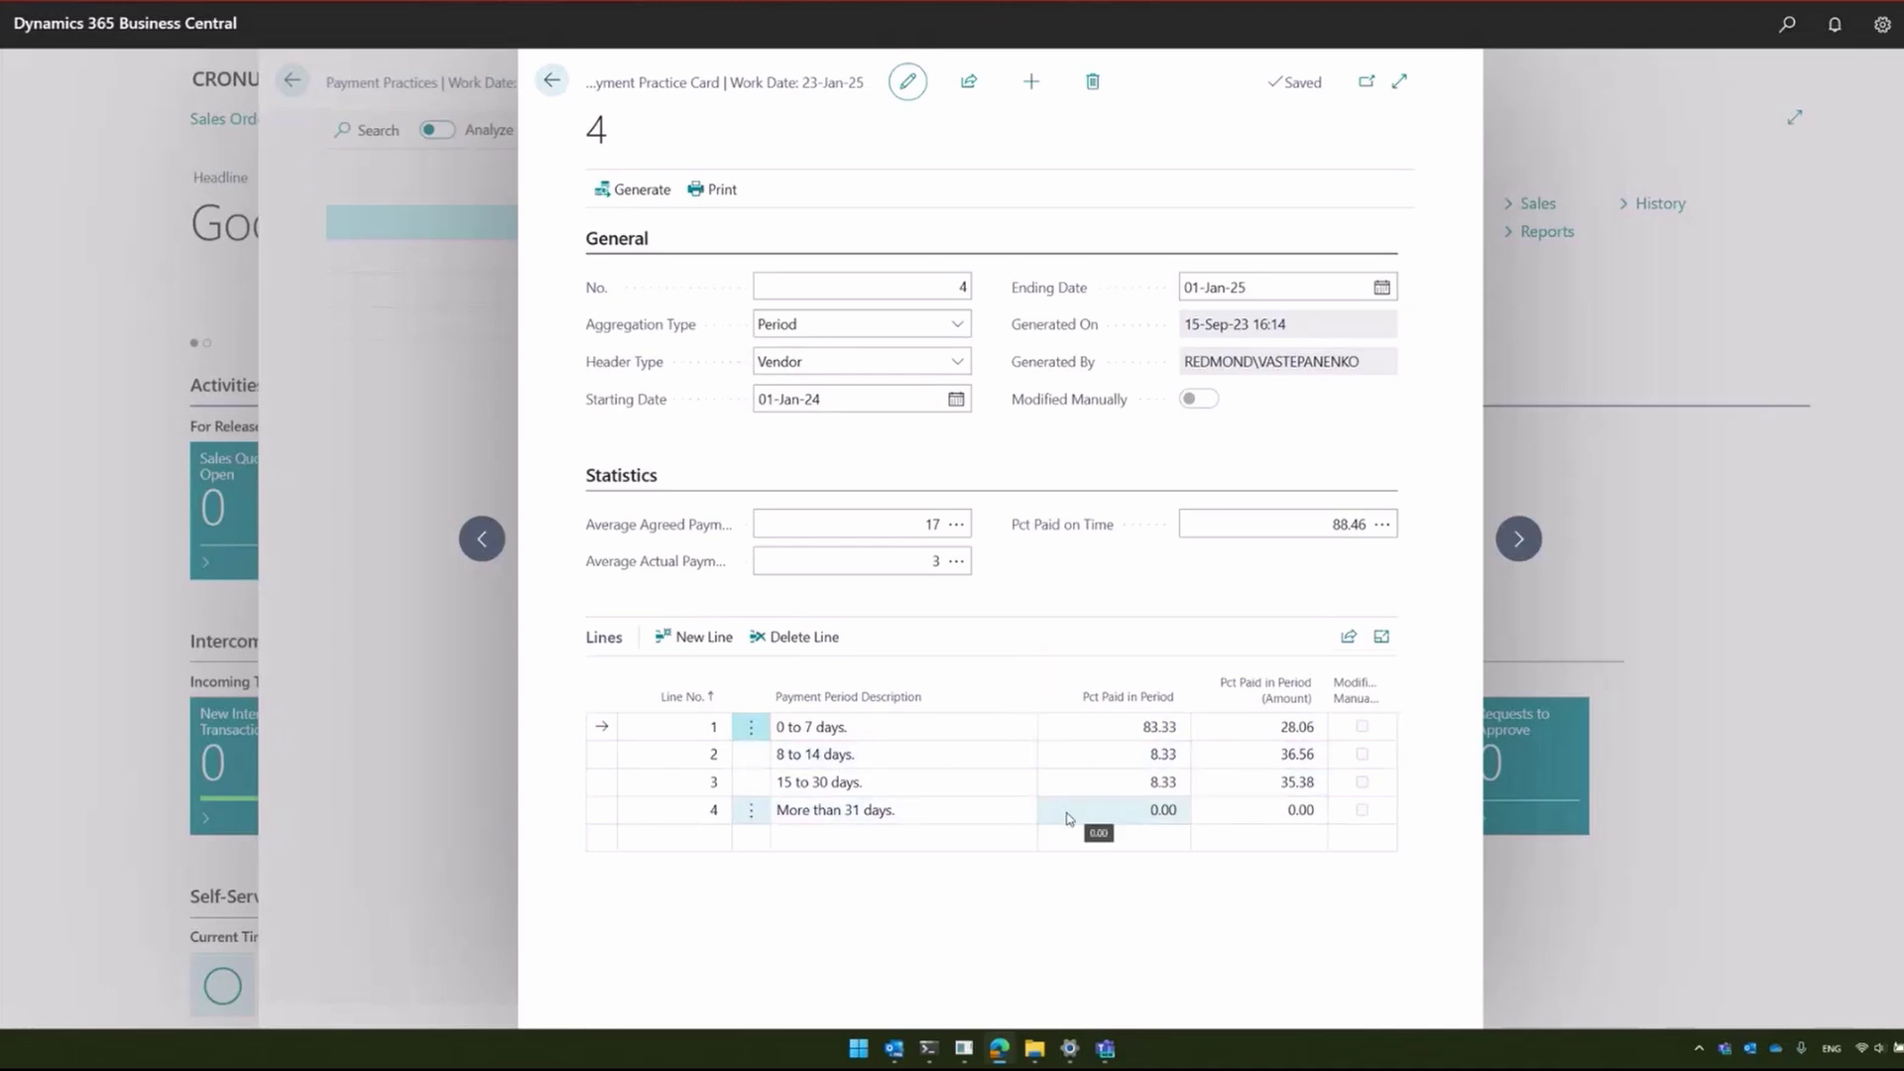
Change header type to Customer, accept deleting the vendor lines, and regenerate card 4
left_click(878, 361)
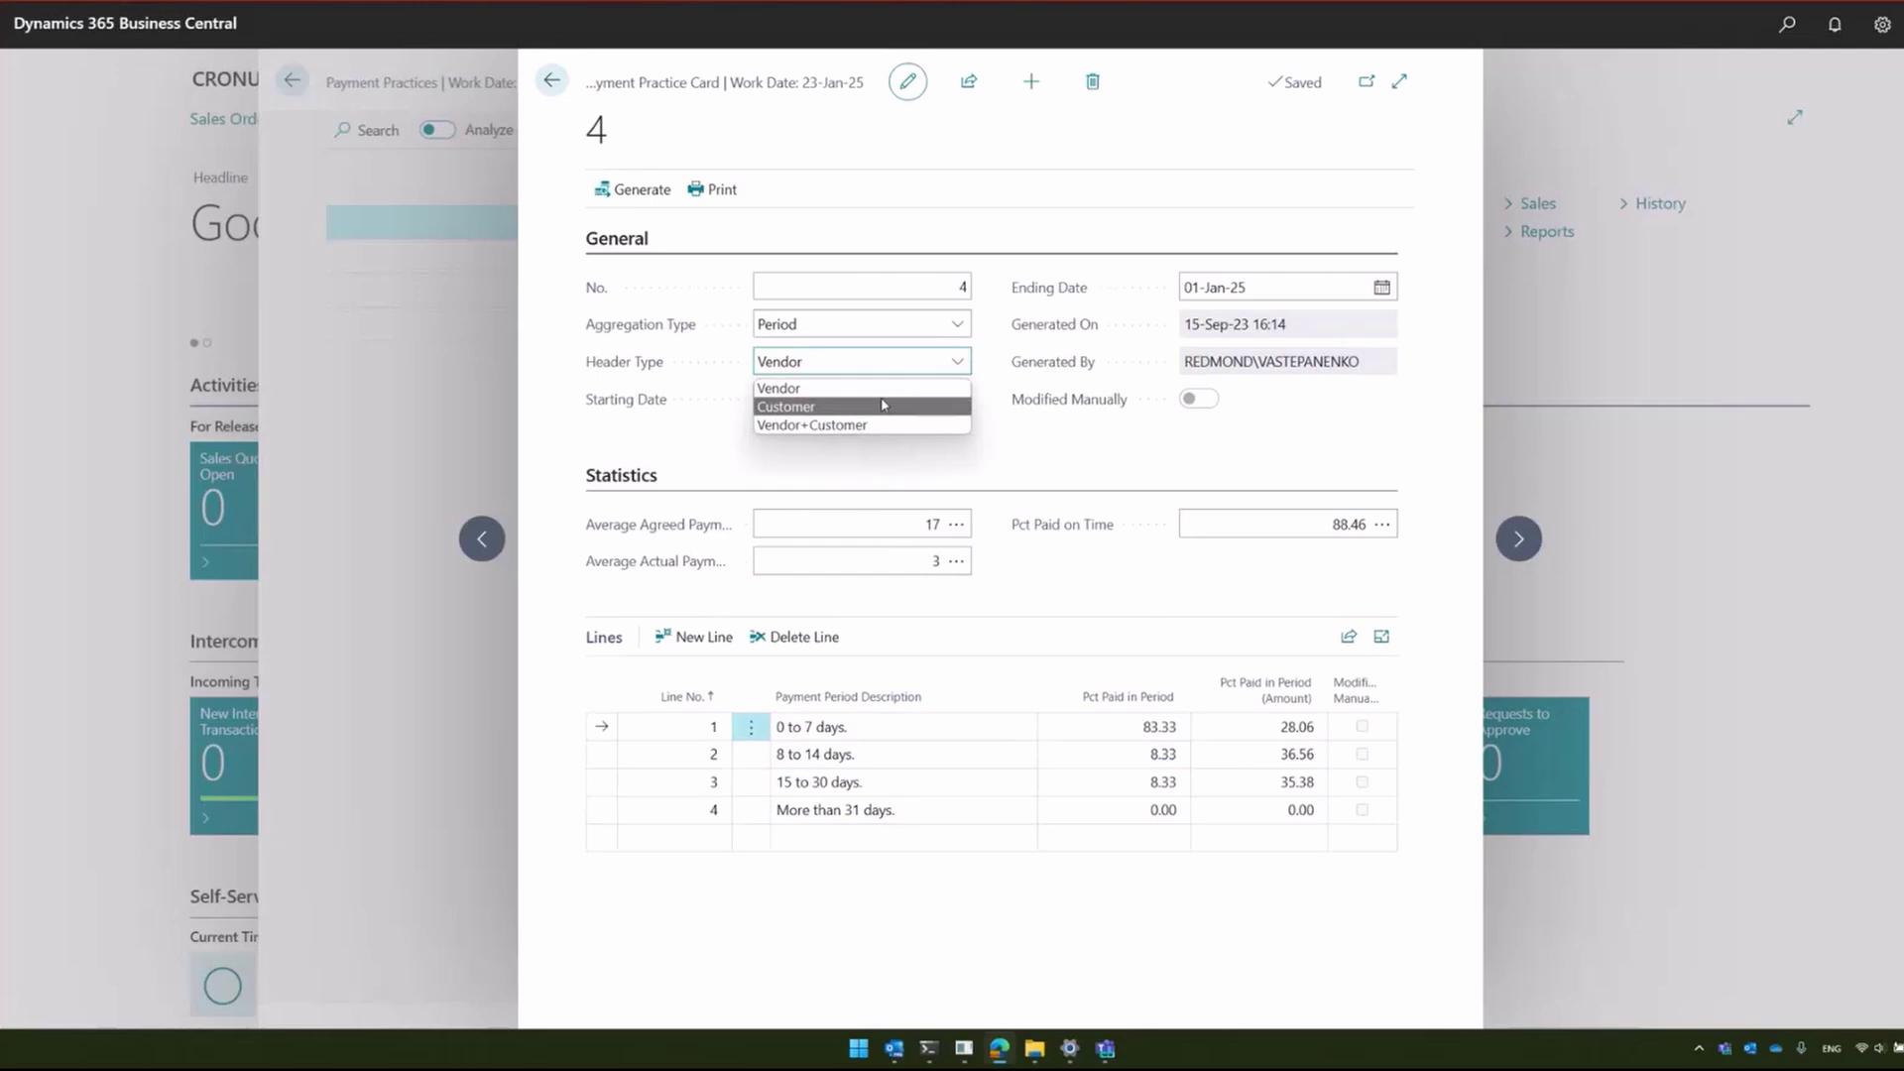
left_click(881, 405)
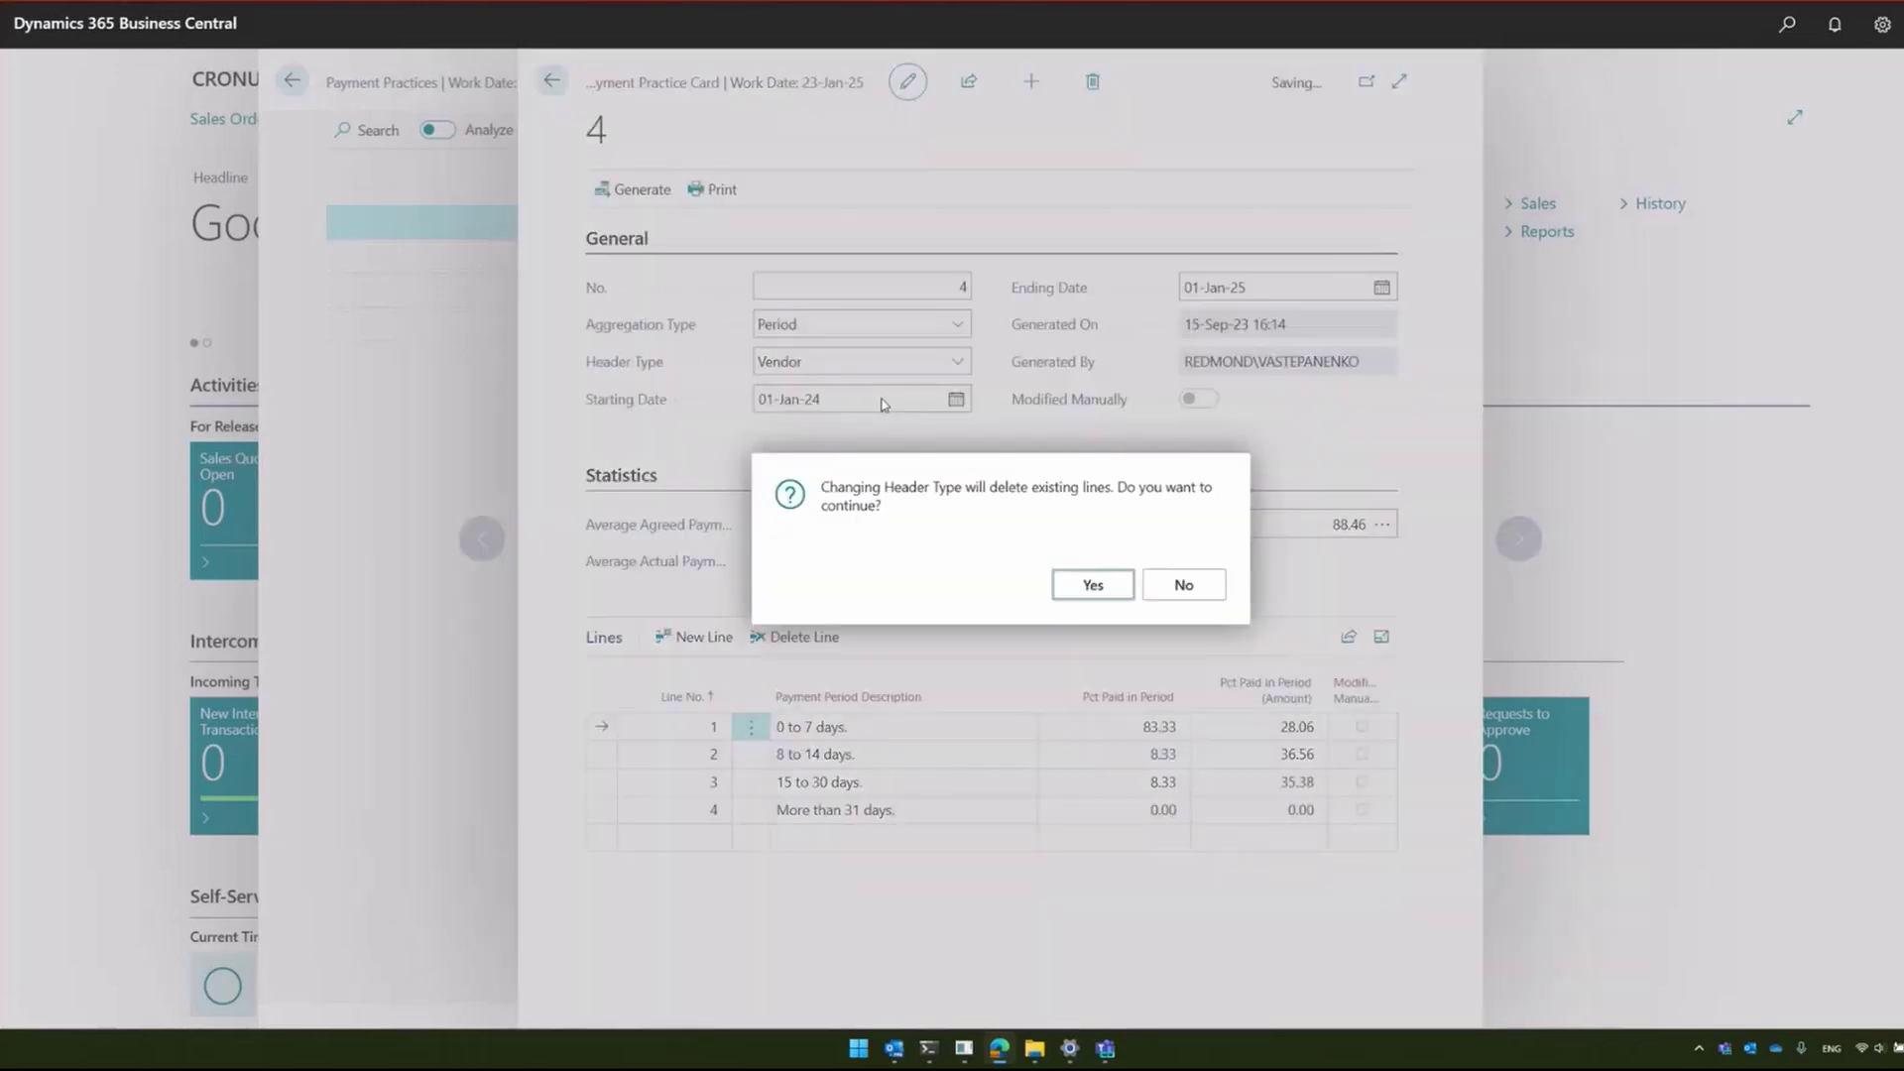
left_click(1096, 581)
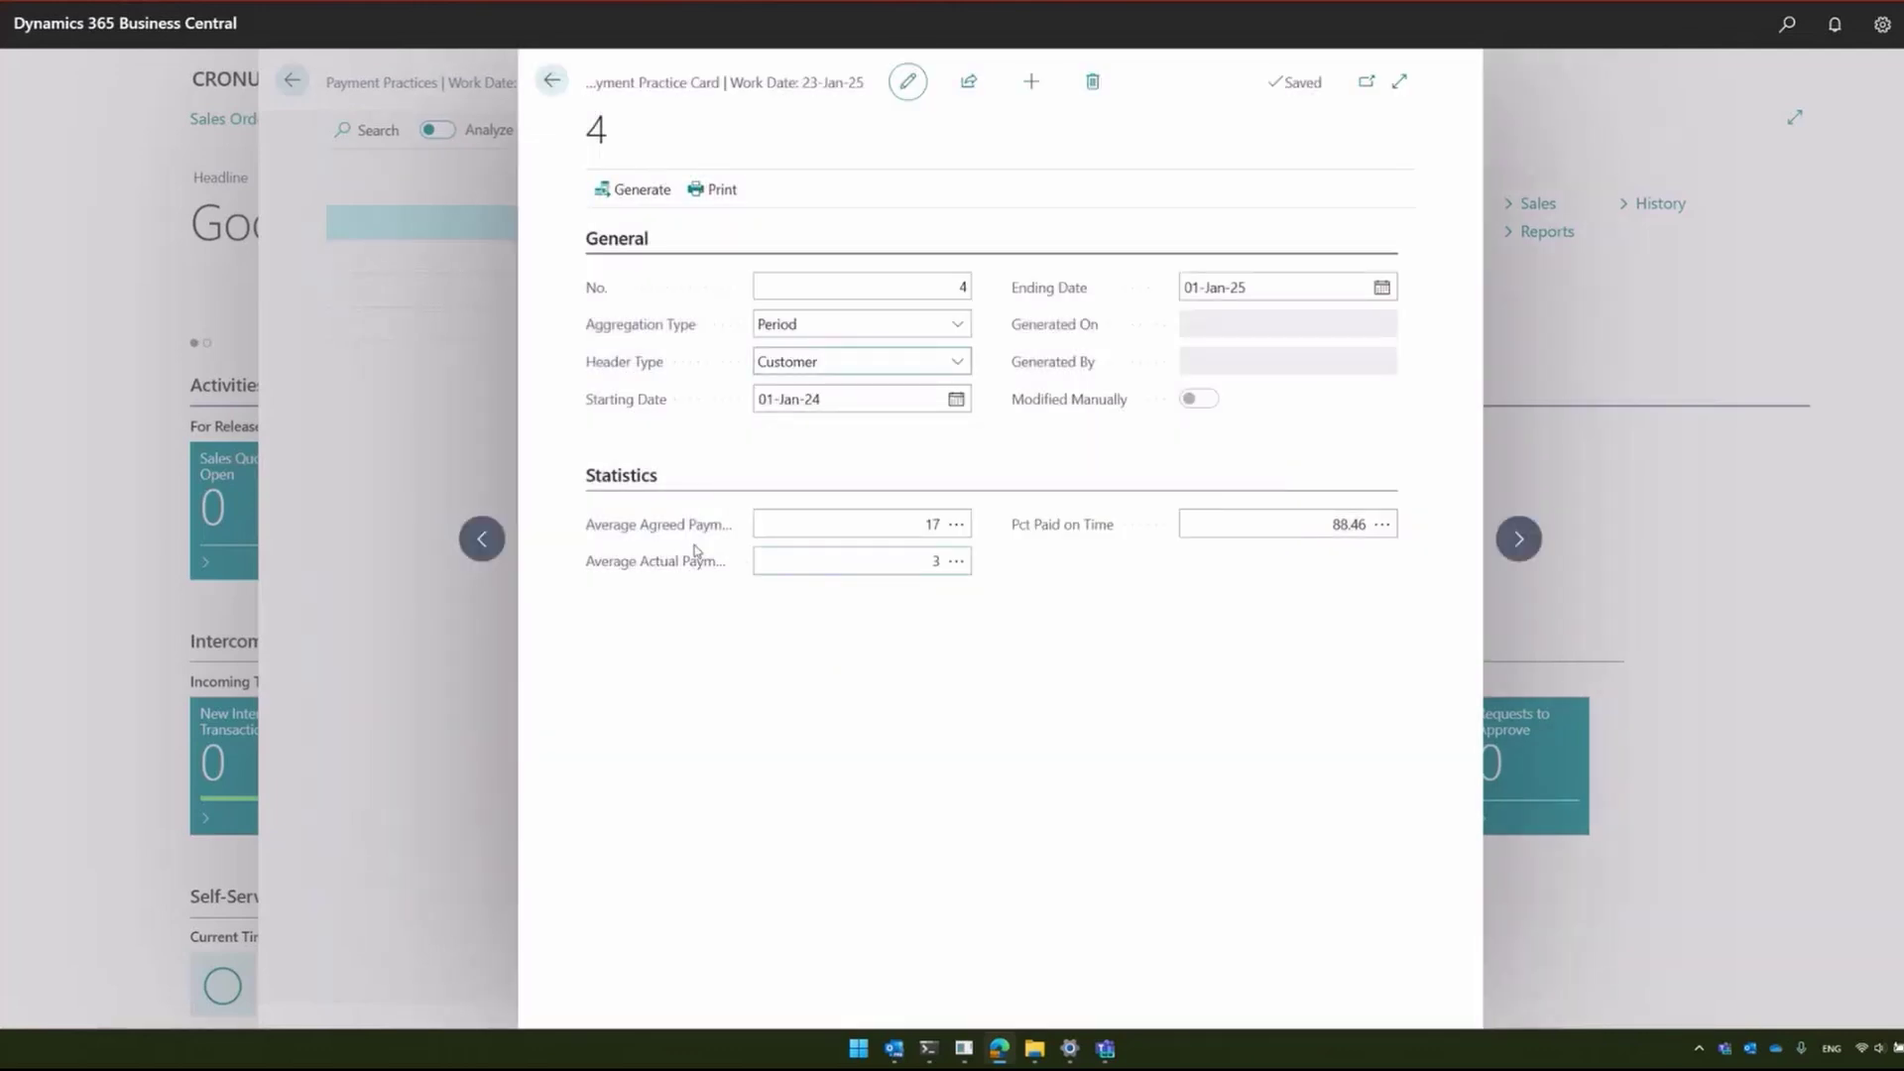
left_click(635, 189)
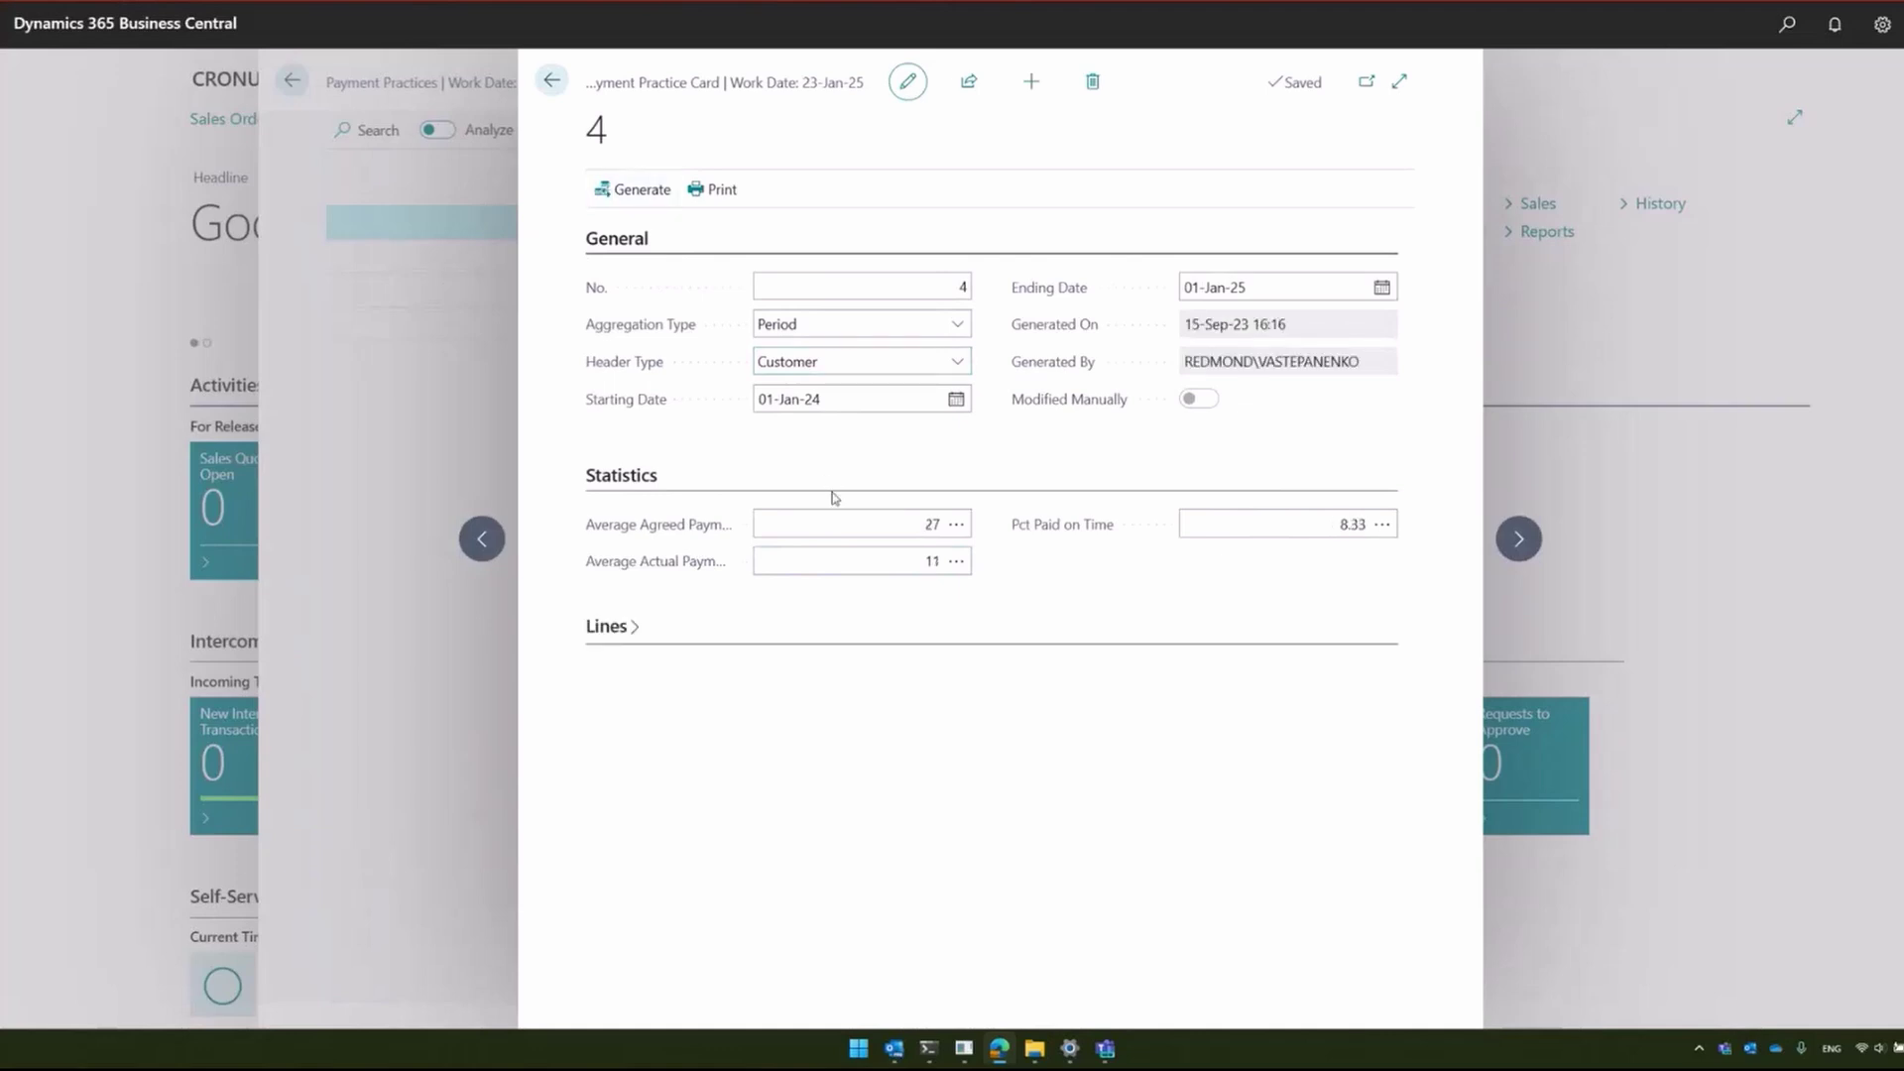
Expand the lines, review the six invoices behind 8 to 14 days, then close the list
left_click(623, 628)
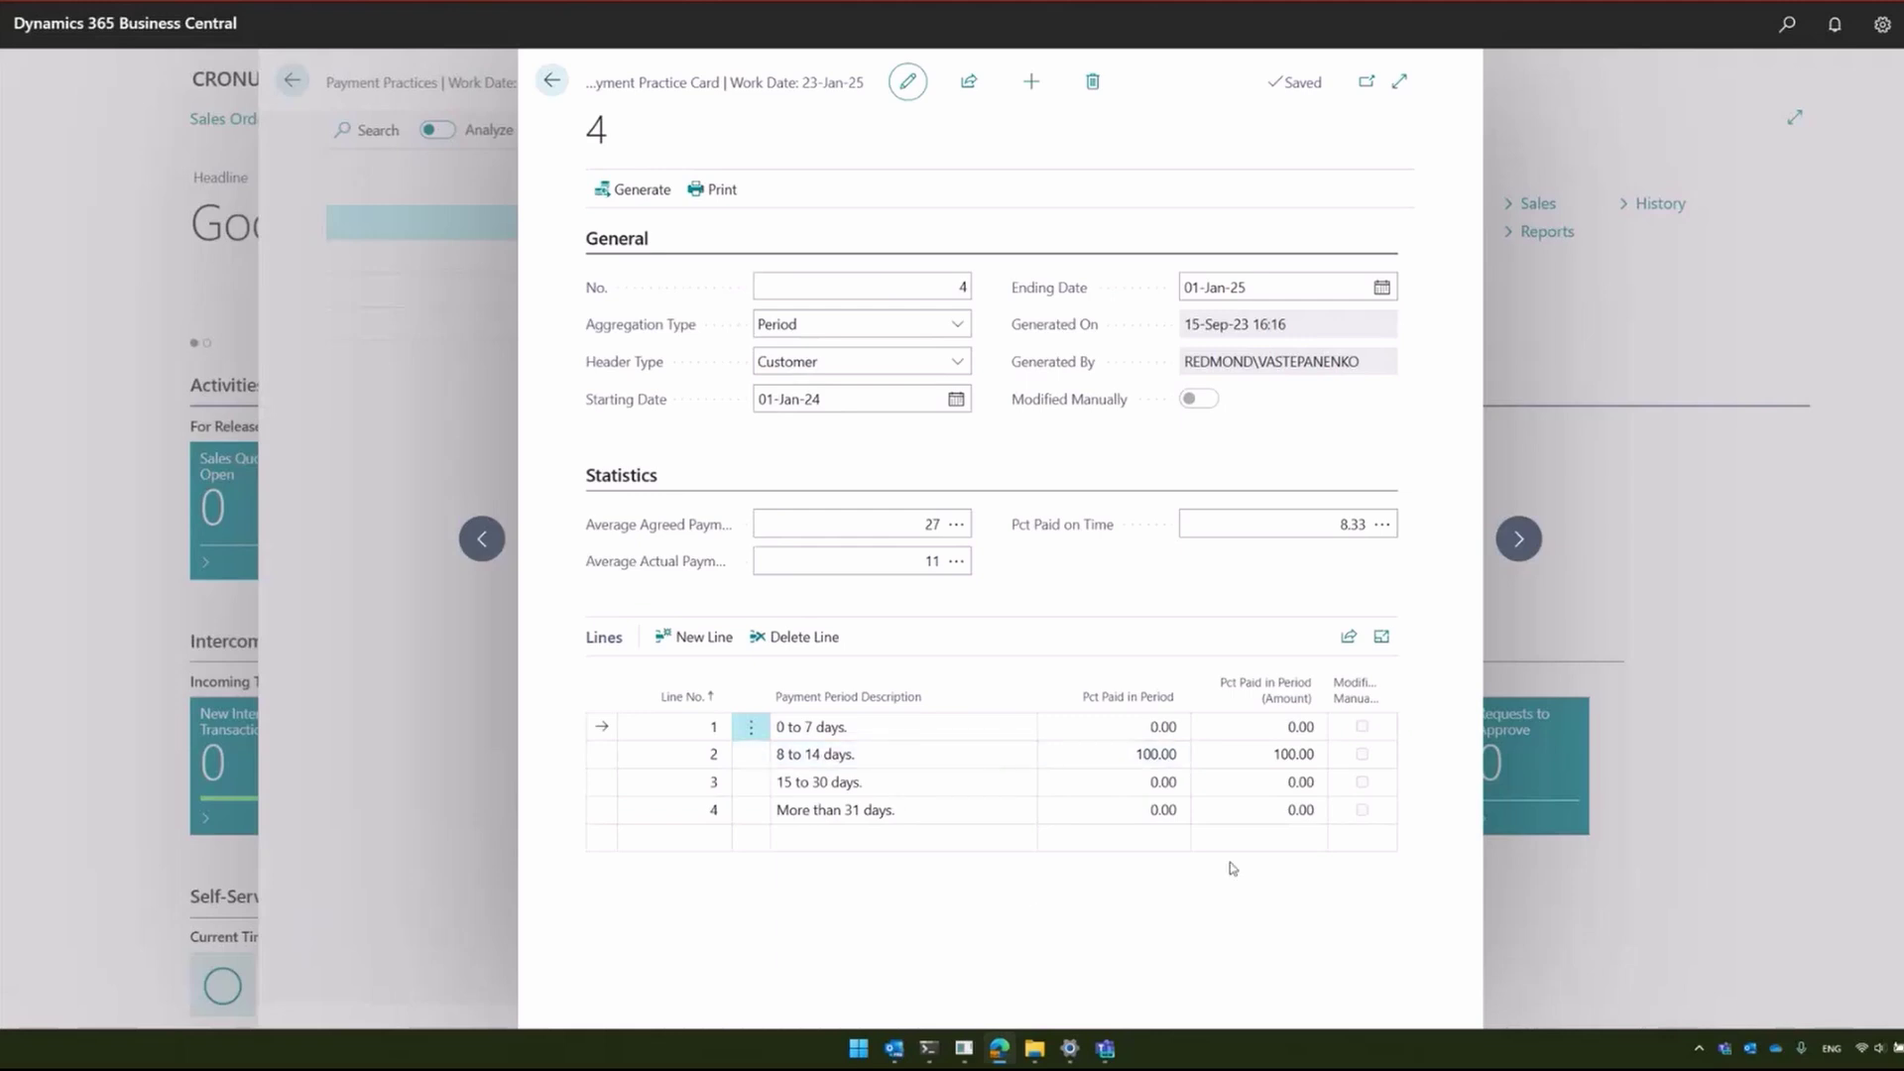
left_click(1166, 755)
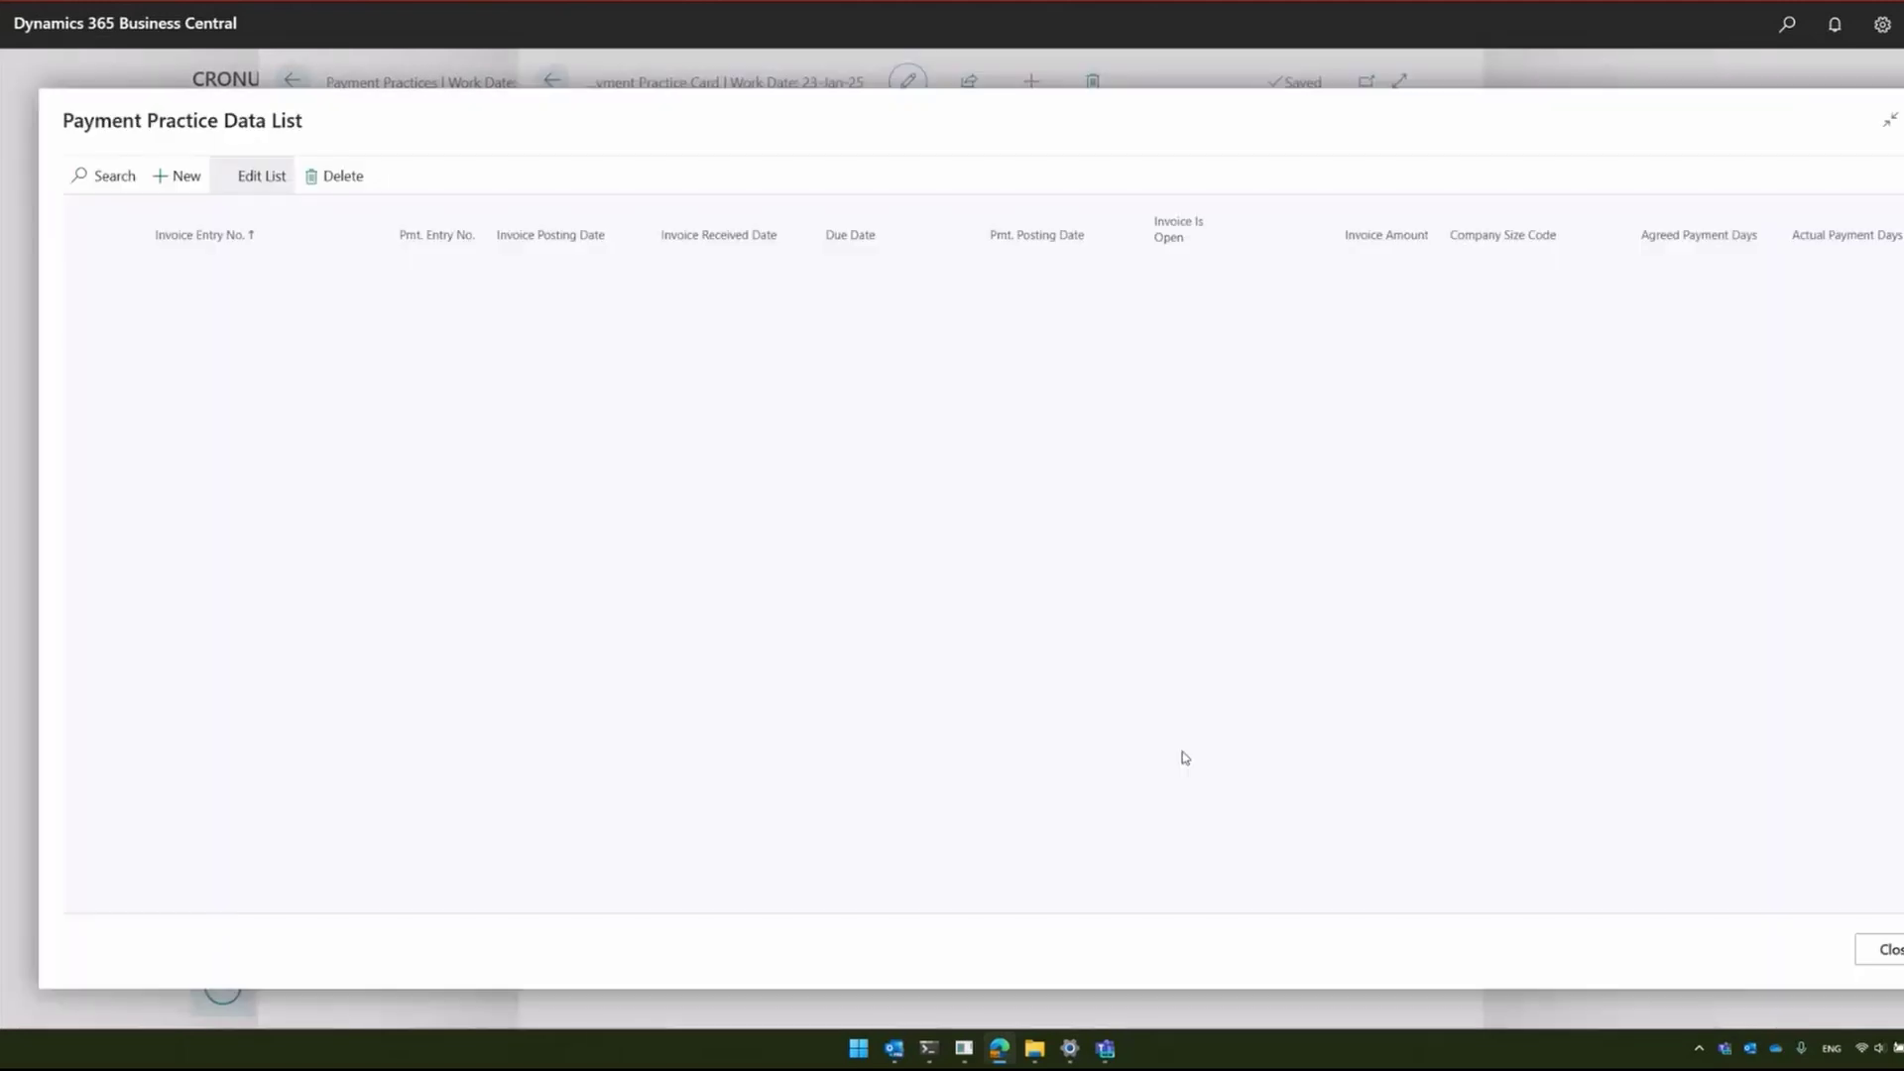
left_click(1893, 949)
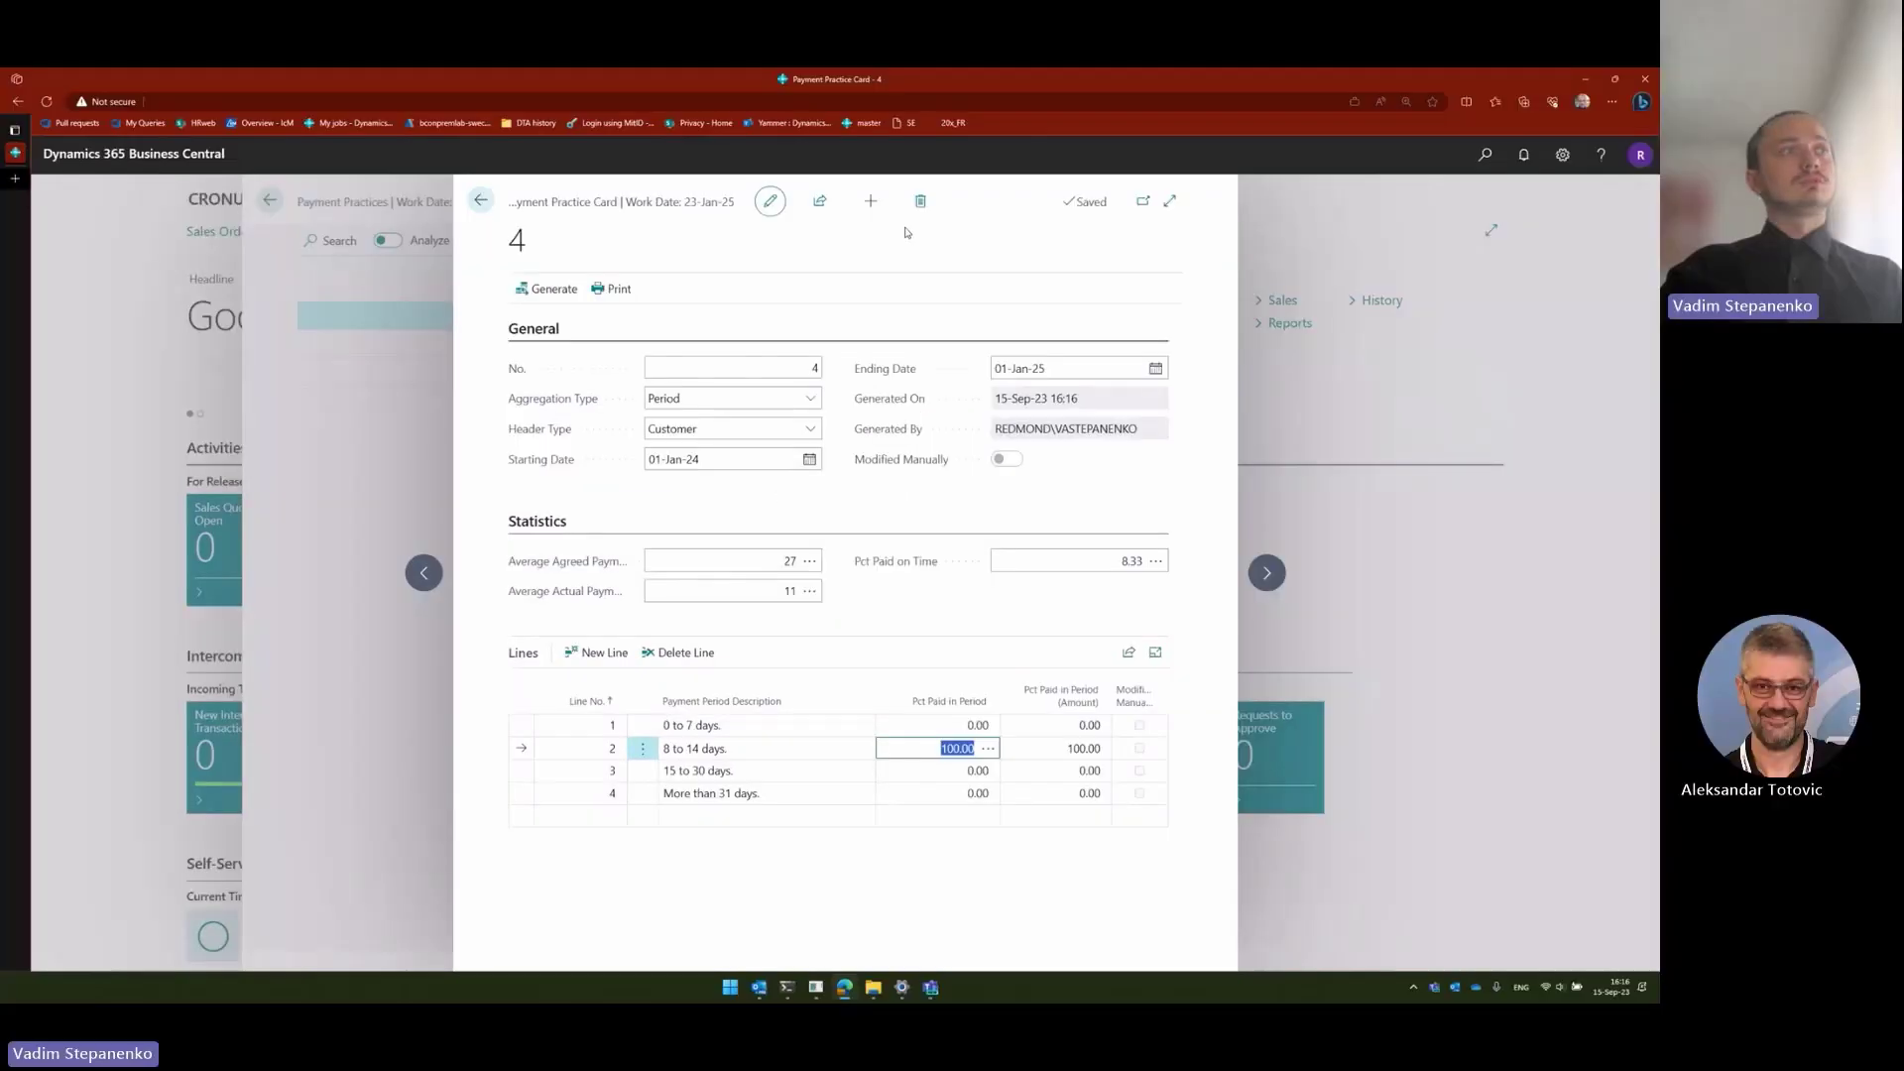